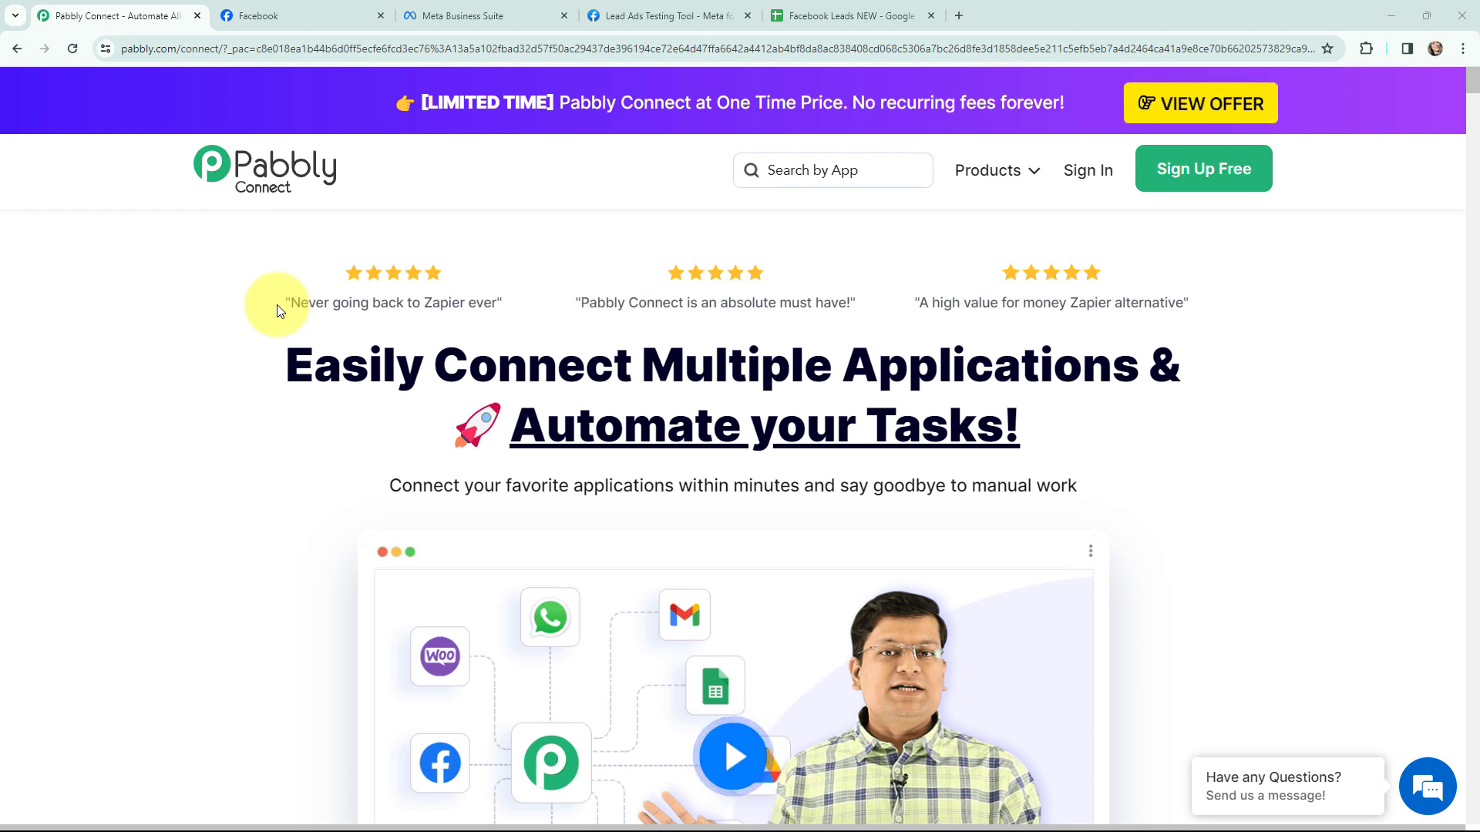
Review the Easy Trade sample form in the Lead Ads Testing Tool, then view the Facebook Leads NEW sheet
click(661, 16)
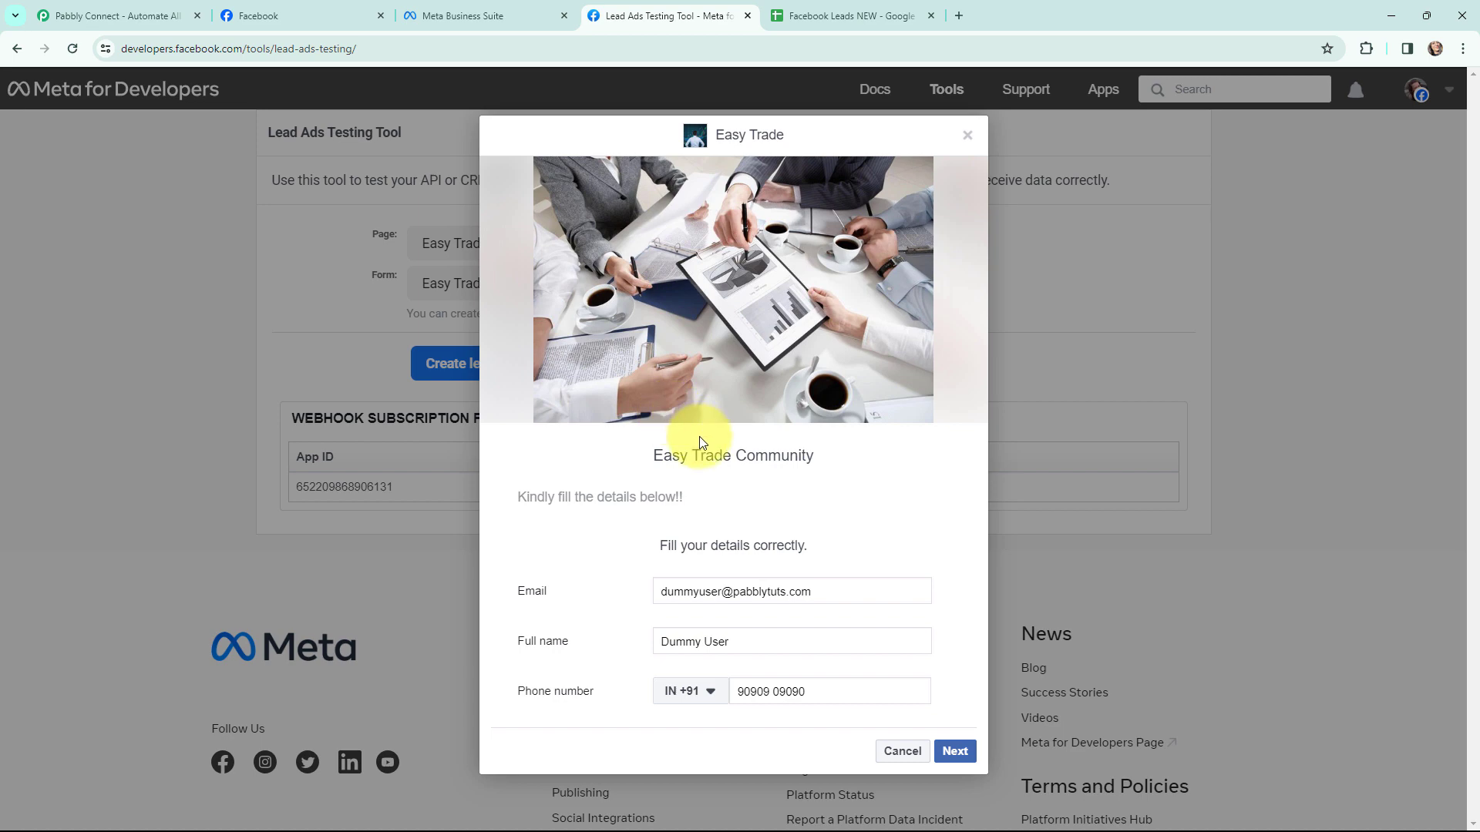
click(873, 8)
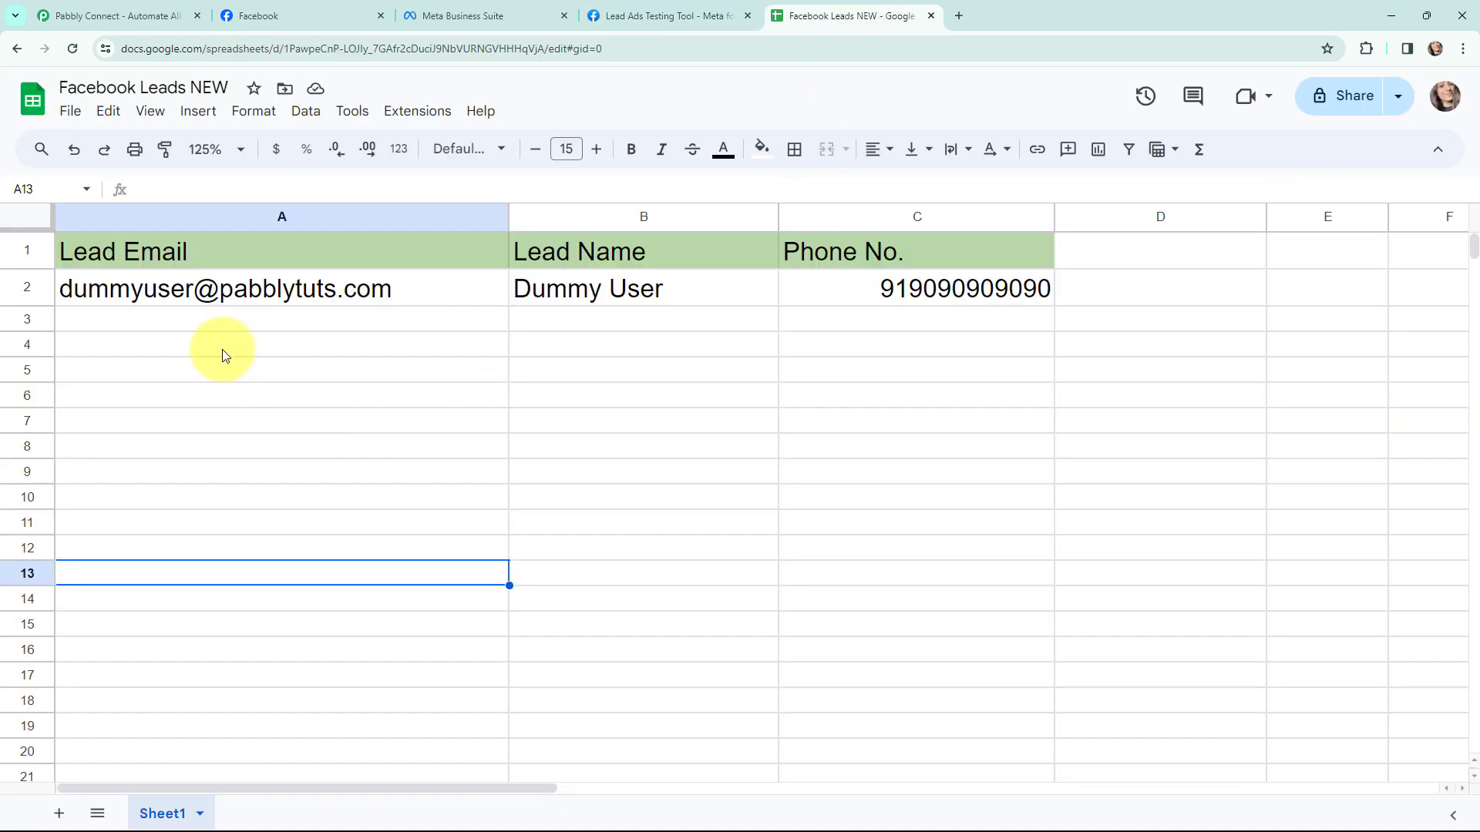
Switch from the spreadsheet back to the Pabbly Connect website tab
click(54, 15)
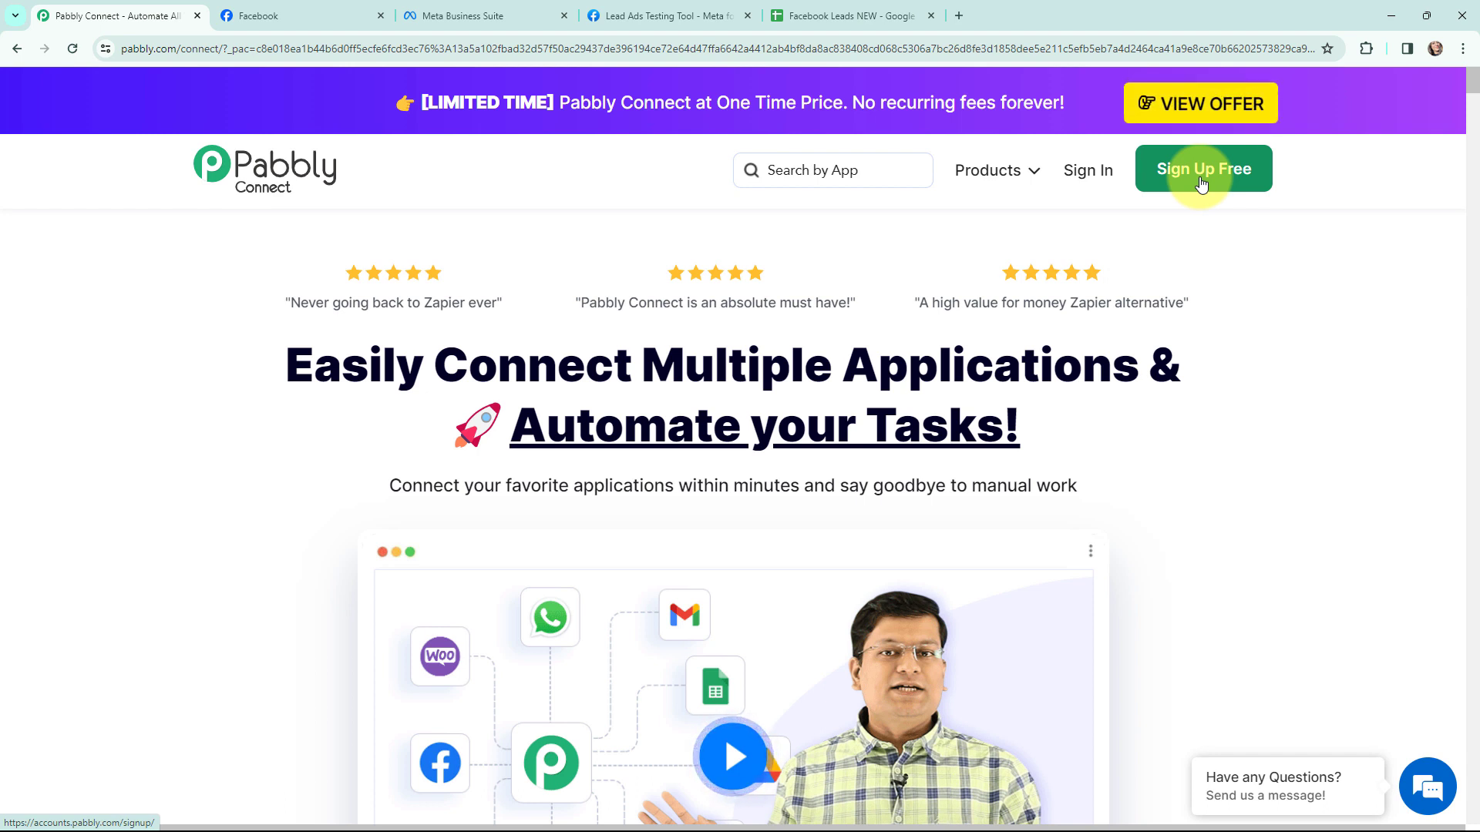
Sign in to Pabbly and launch Pabbly Connect from the All Pabbly Apps page
click(1095, 175)
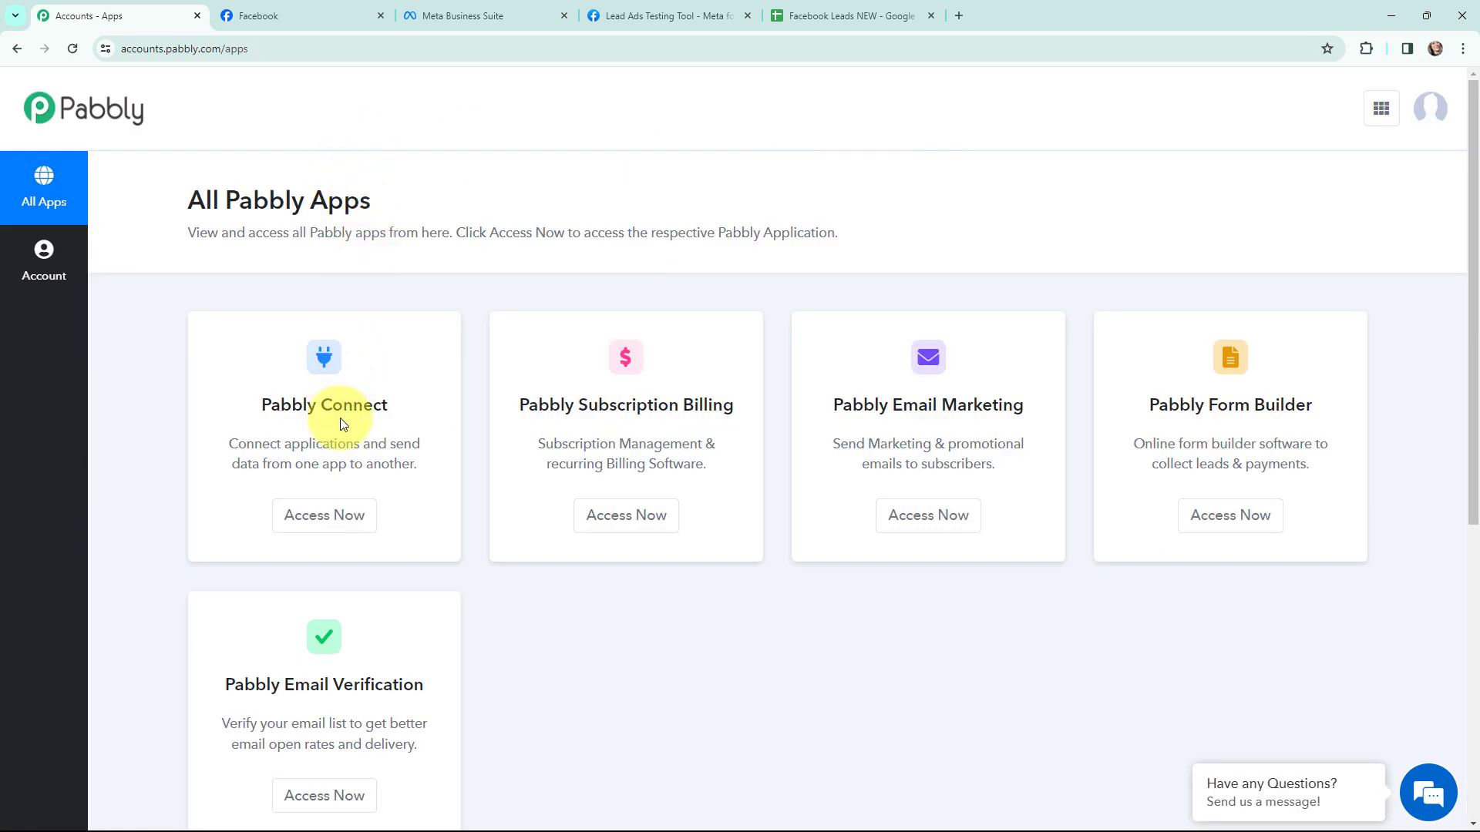
click(325, 524)
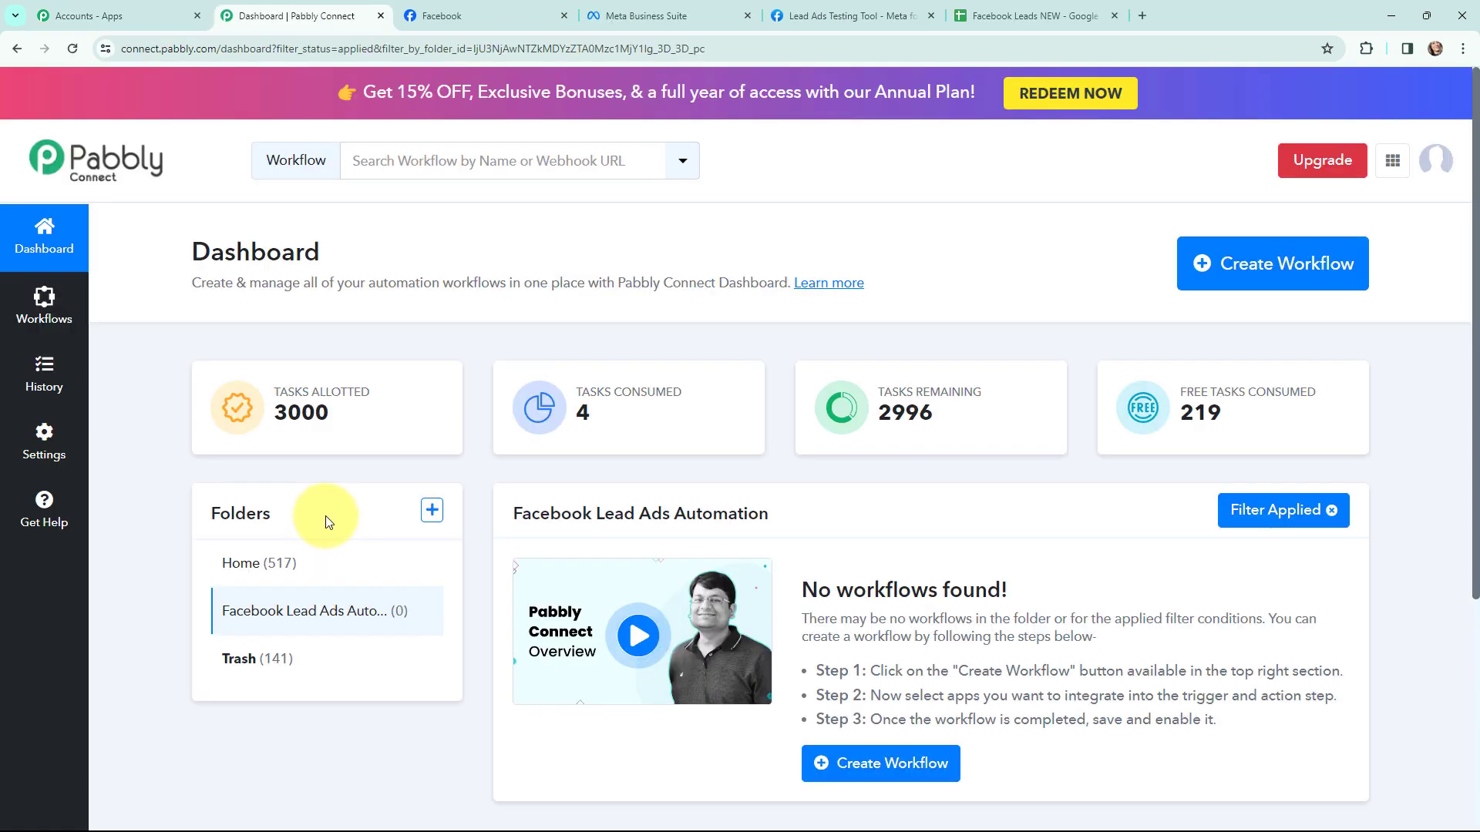
Create a workflow named 'Add Facebook Leads to Google Sheets', keeping the Facebook Lead Ads Automation folder
click(1243, 270)
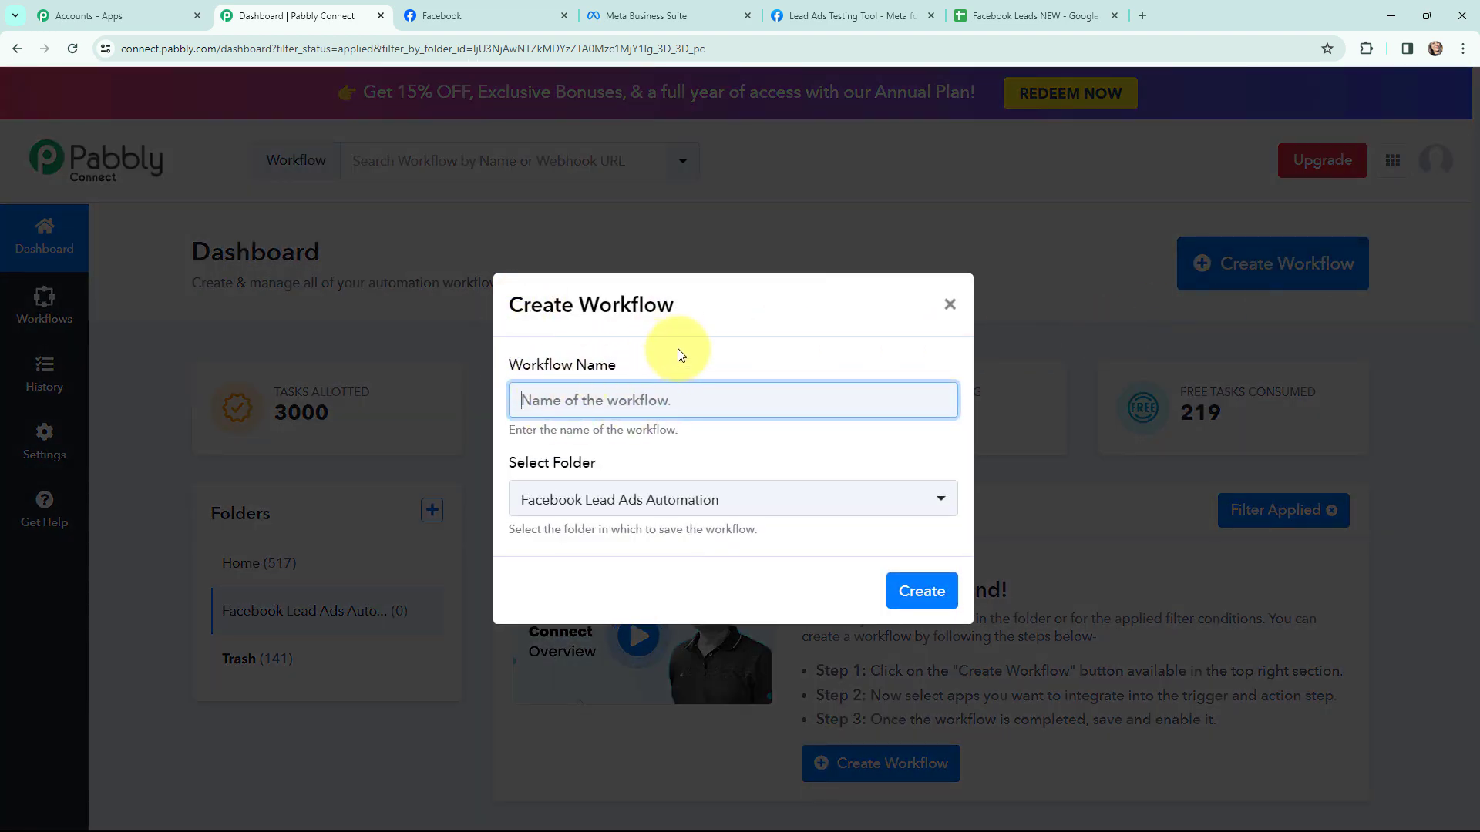
text(Add Facebook Leads to Google Sheets)
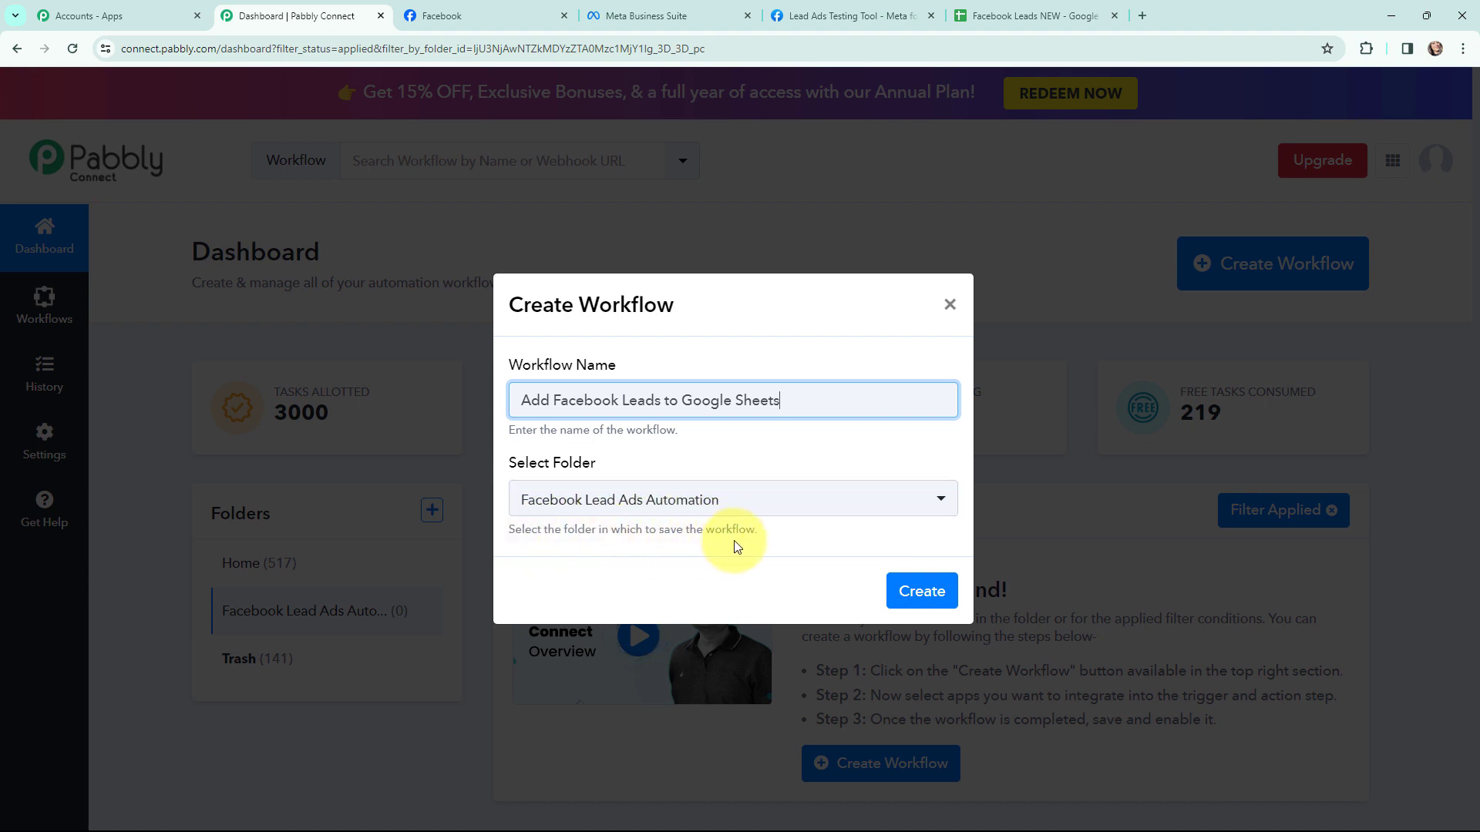
click(923, 590)
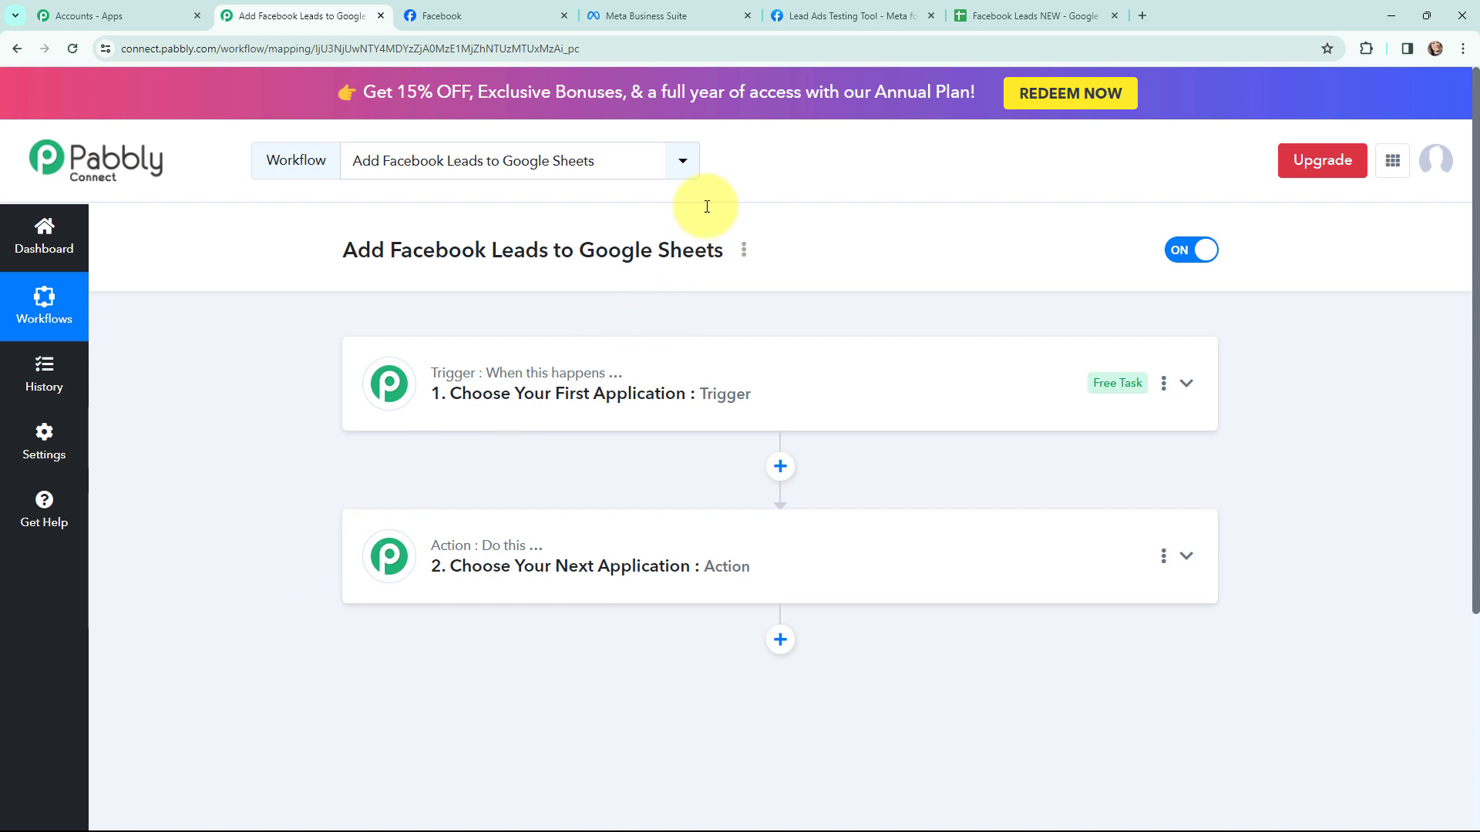
After checking the test form and sheet, set the trigger to Facebook Lead Ads, New Lead (Instant)
click(825, 13)
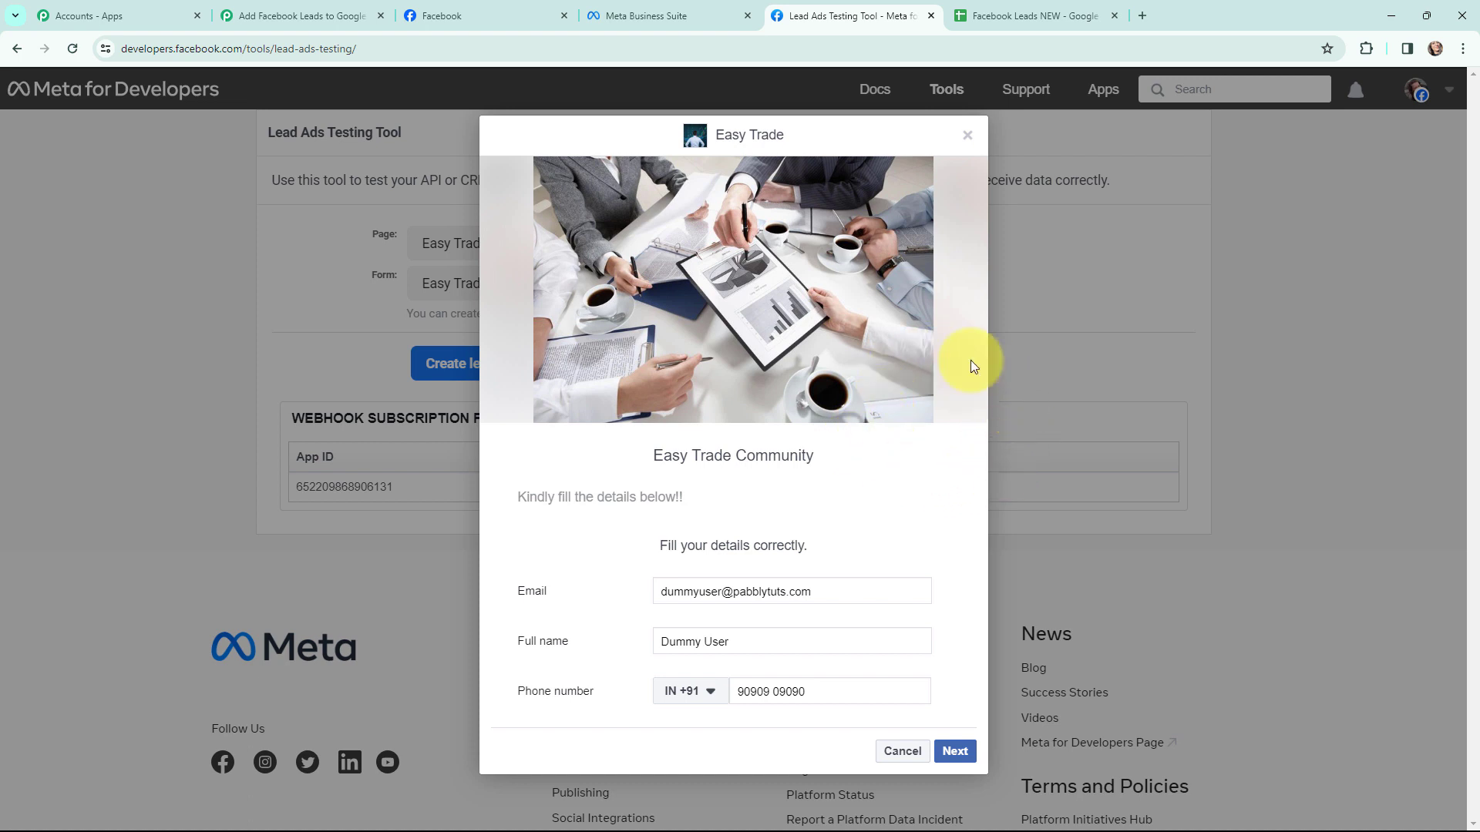
click(1025, 16)
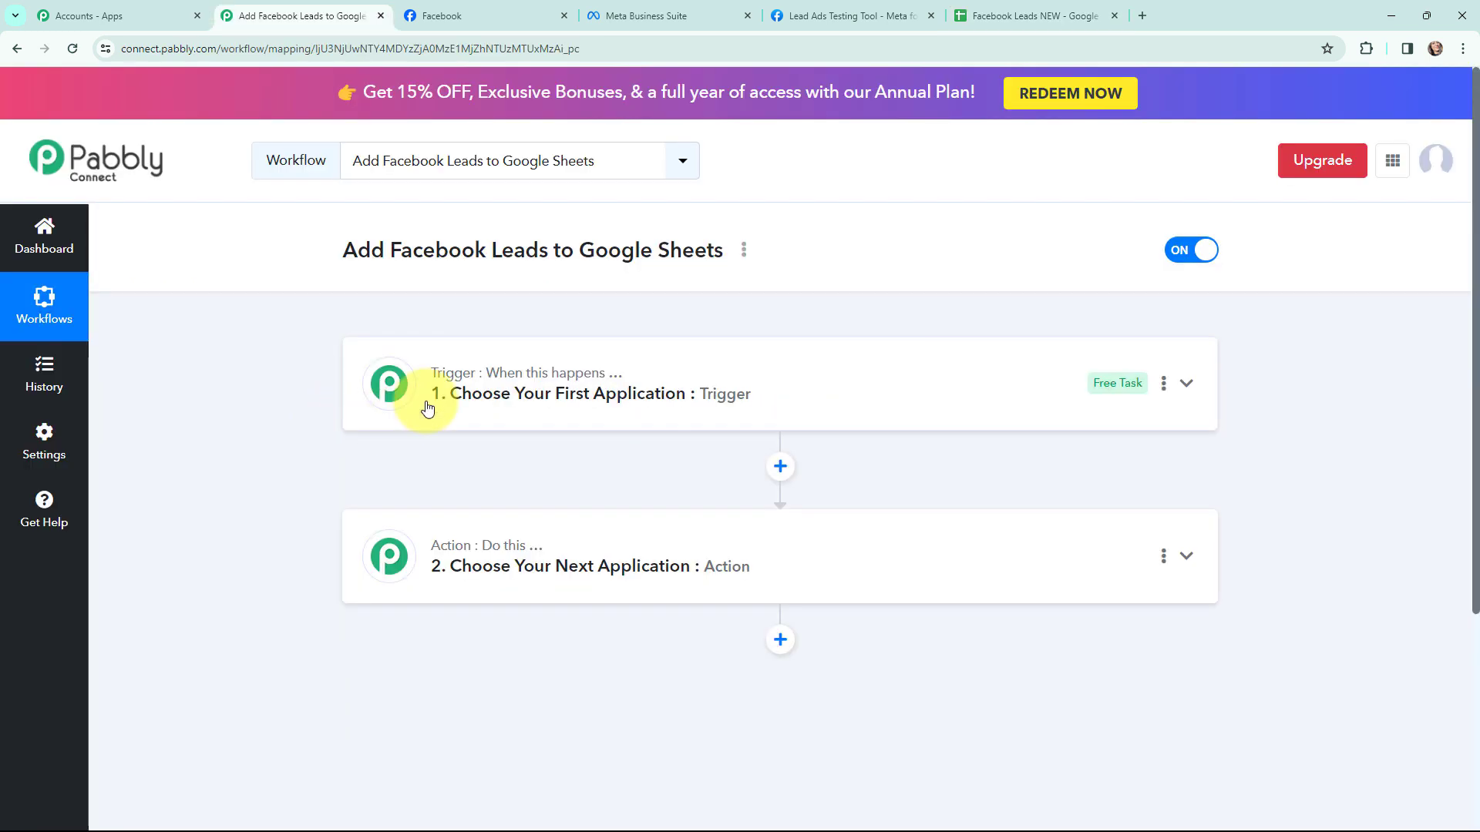
click(427, 407)
click(423, 489)
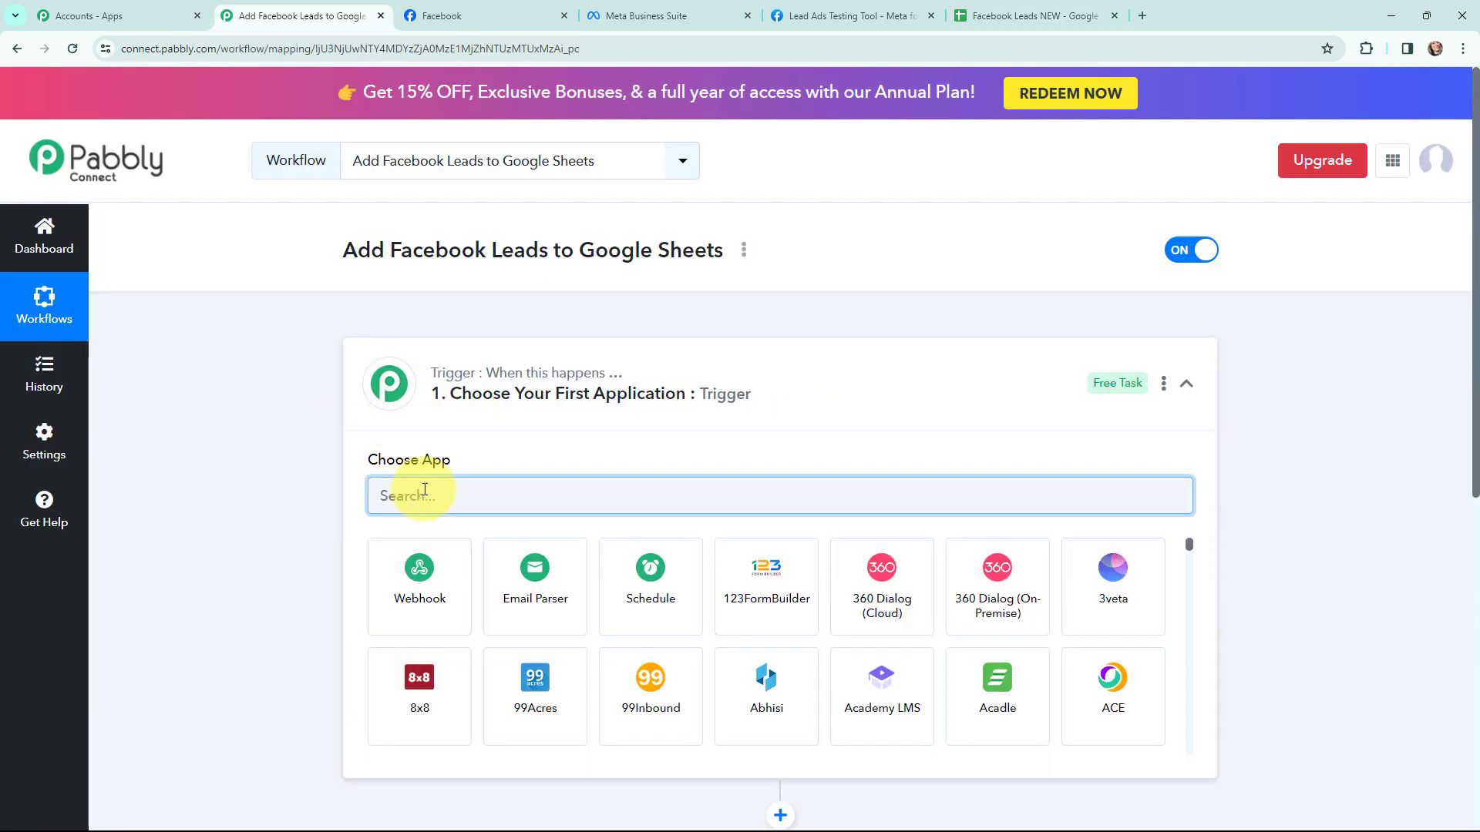
text(facebook)
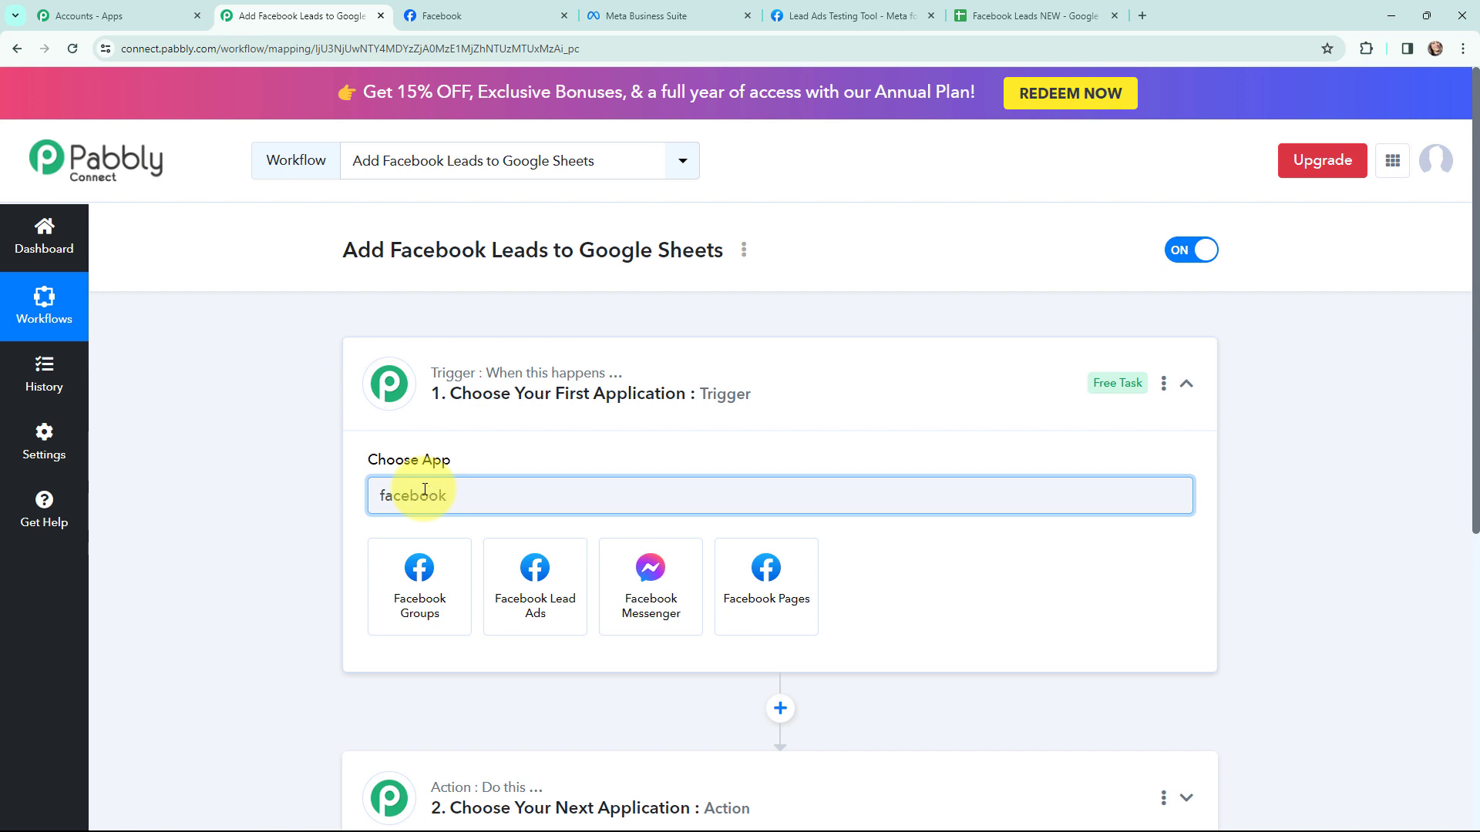
click(529, 572)
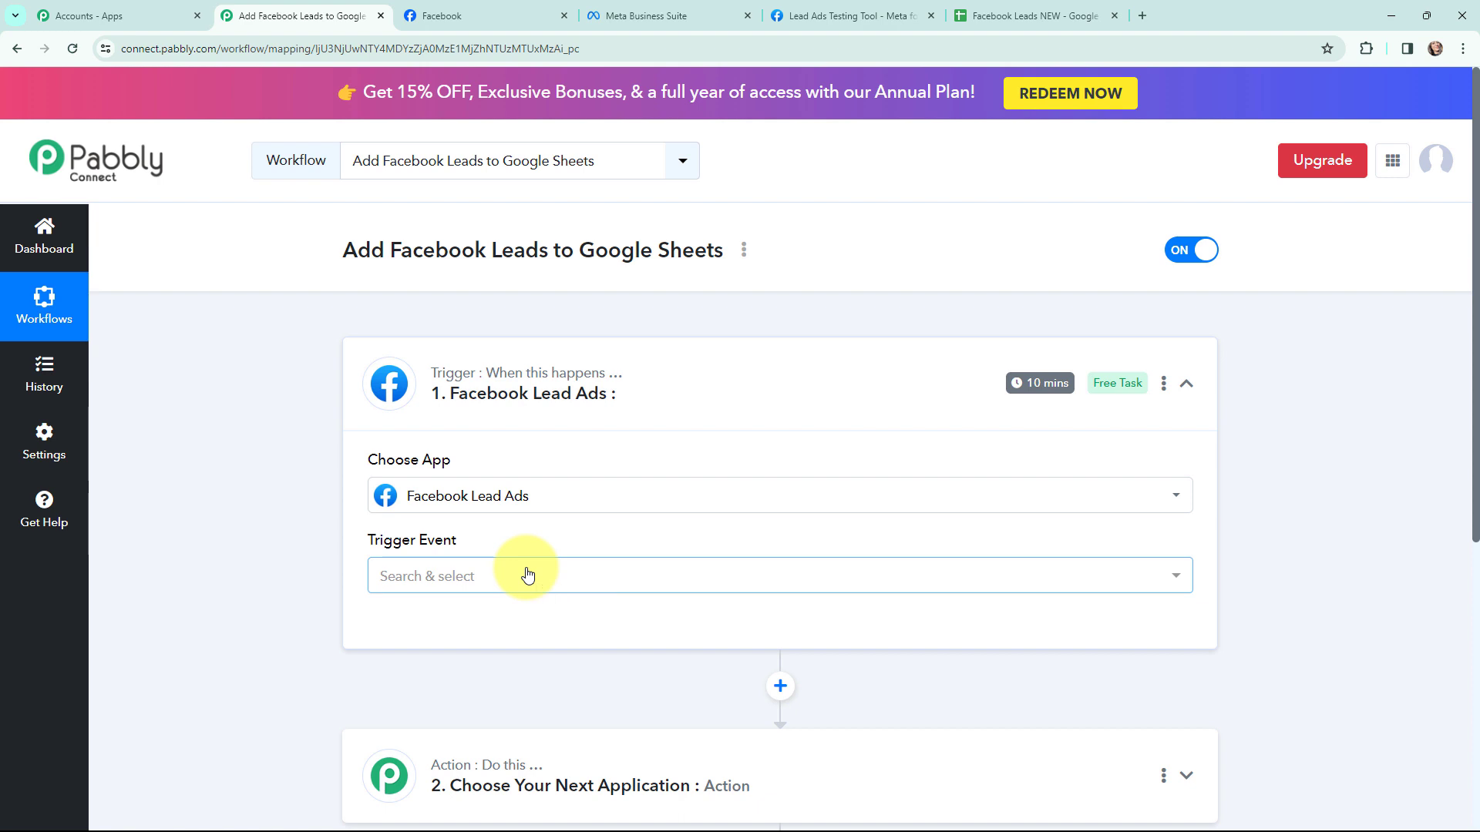
click(527, 574)
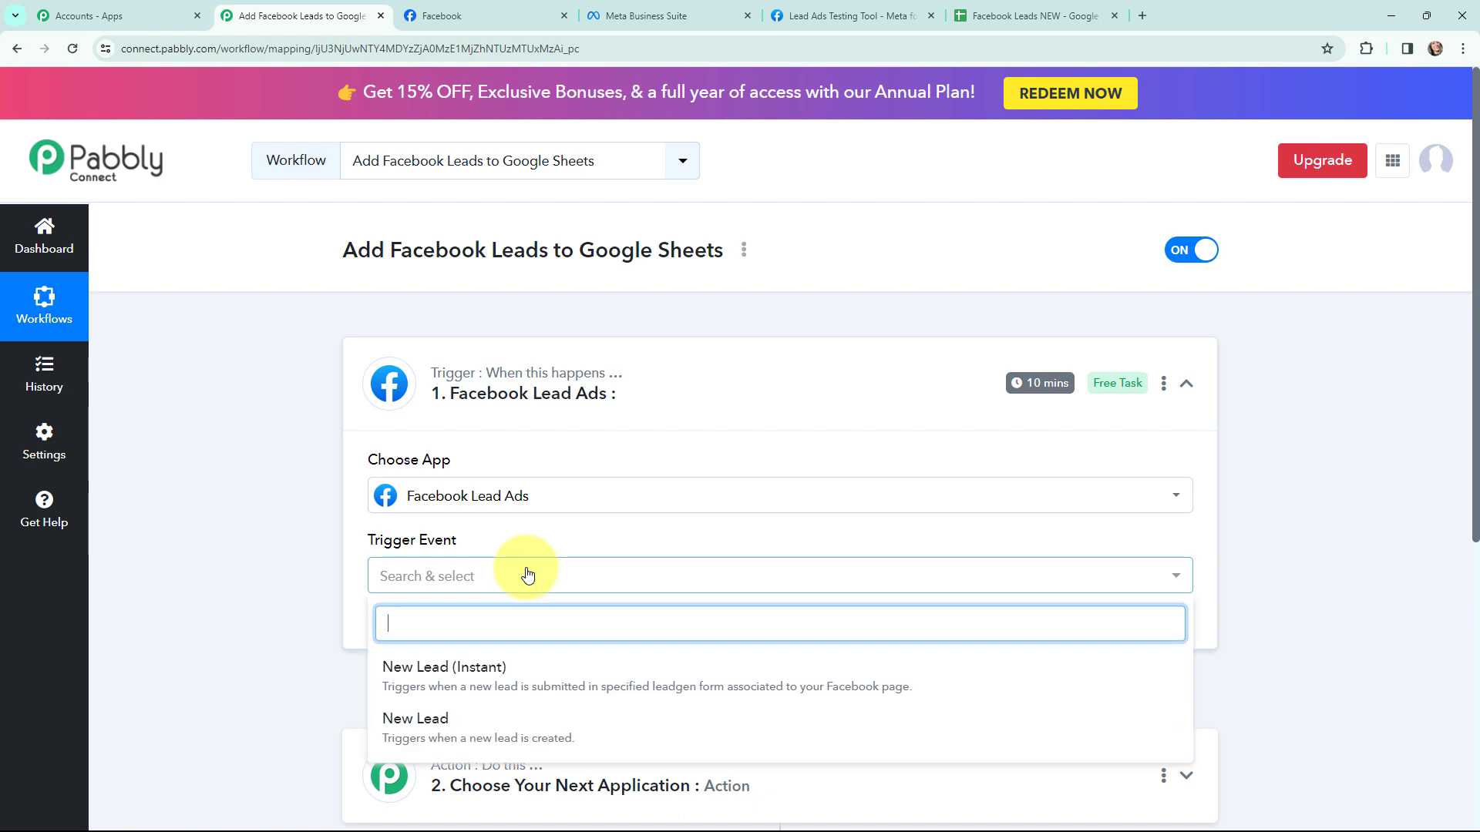
click(536, 669)
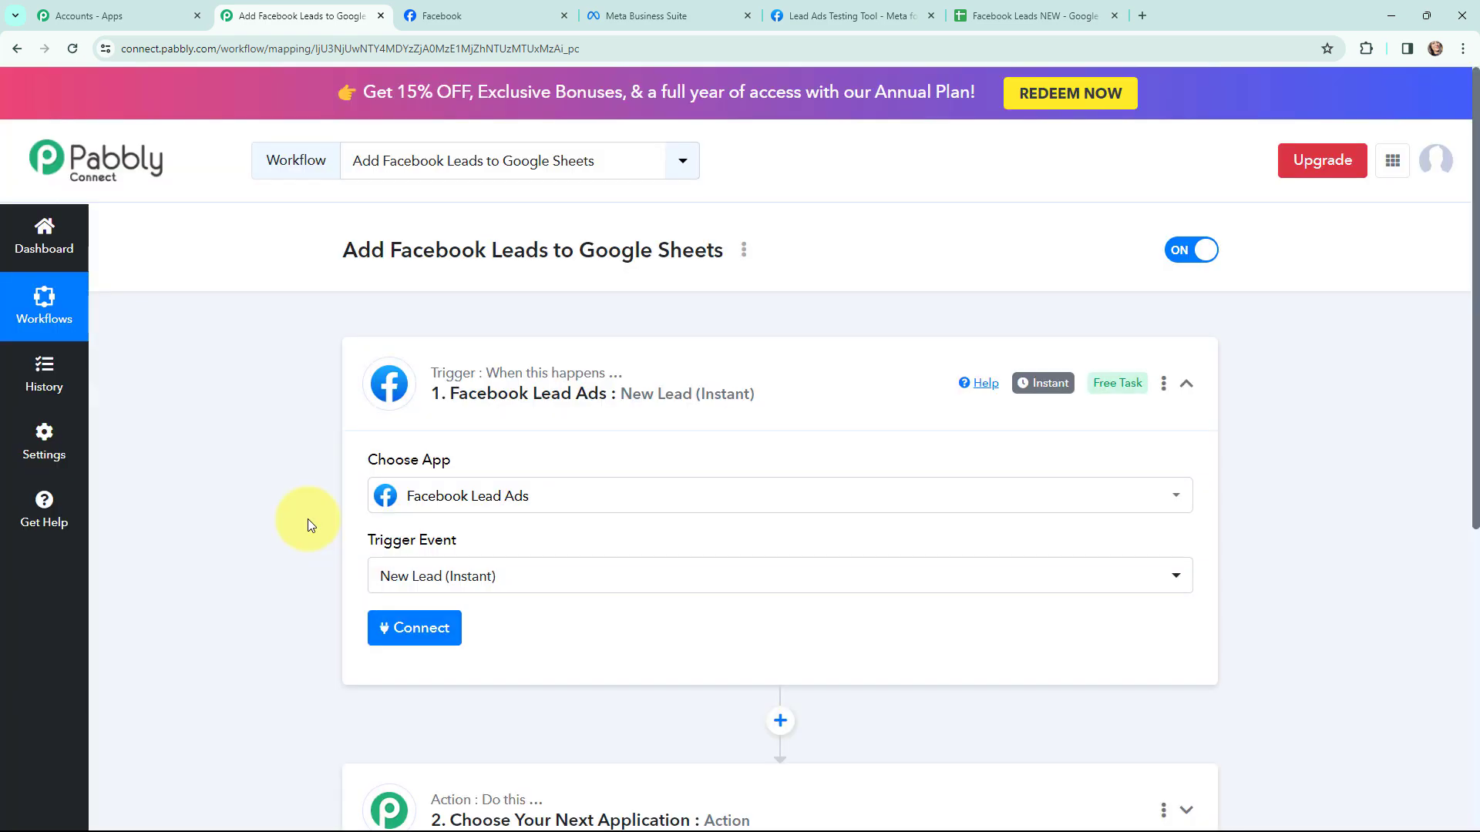
click(361, 361)
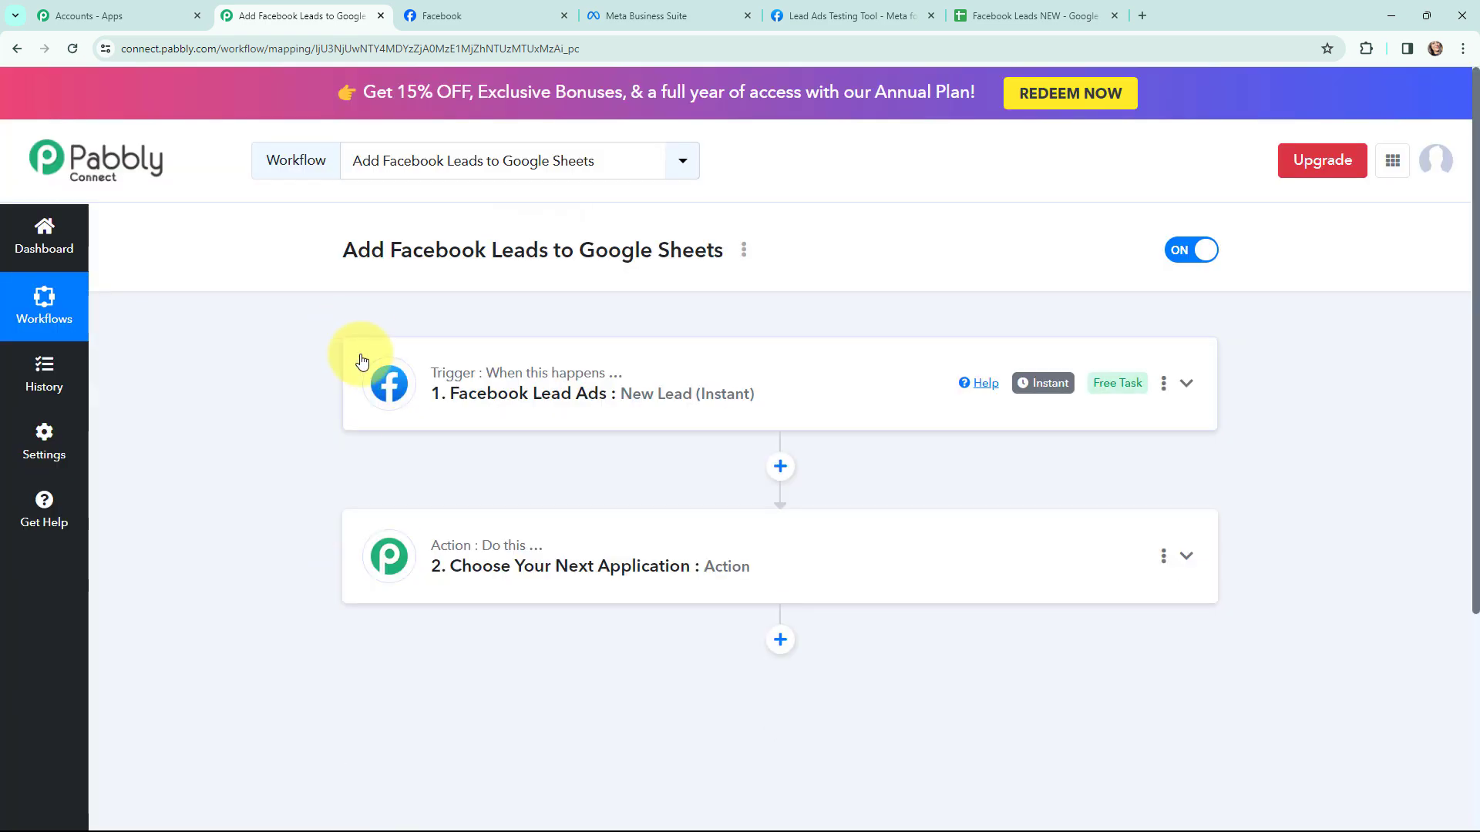
Set the action app to Google Sheets with the Add New Row event
click(354, 528)
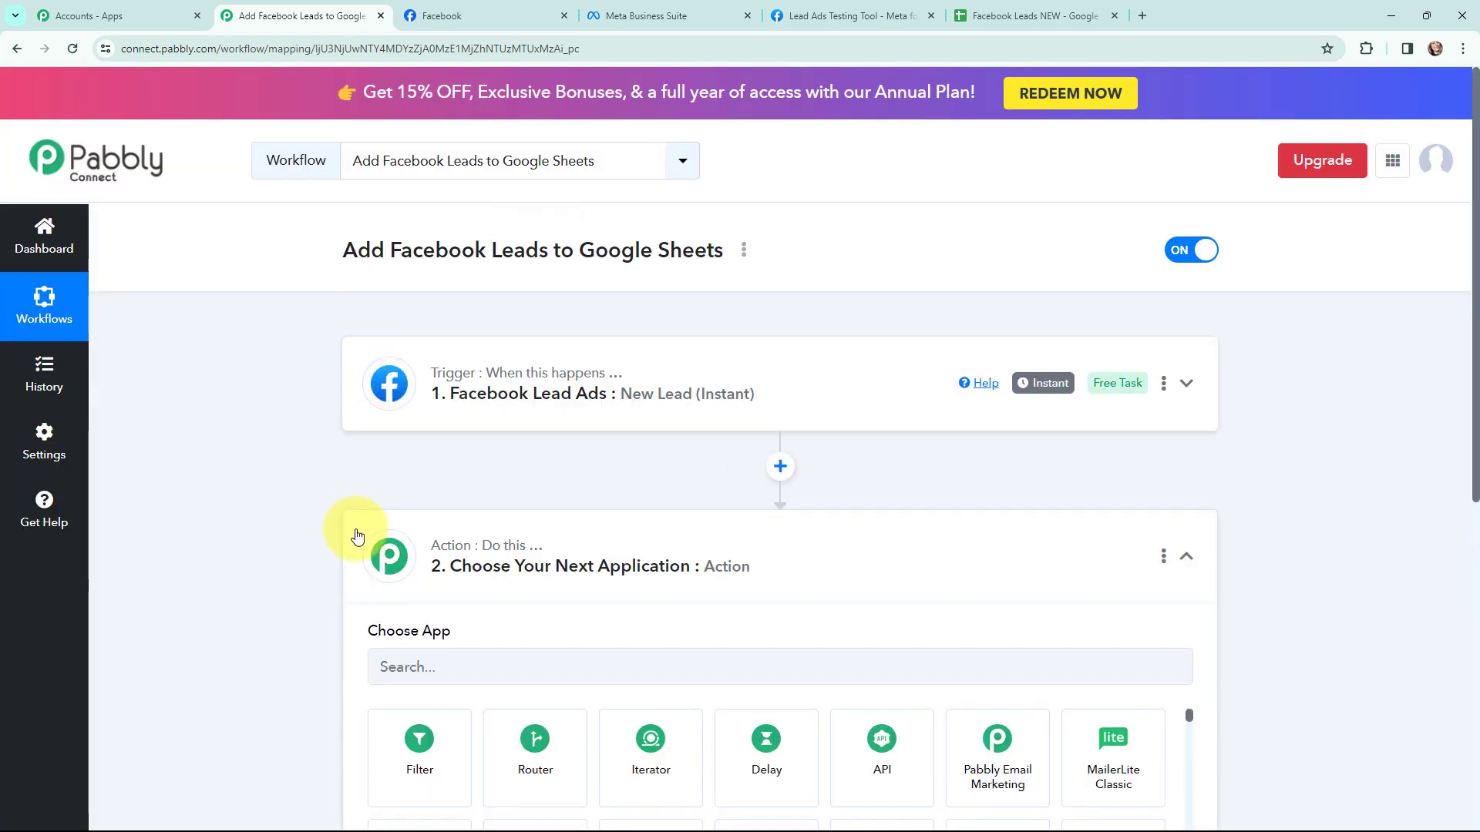
click(480, 390)
text(googl)
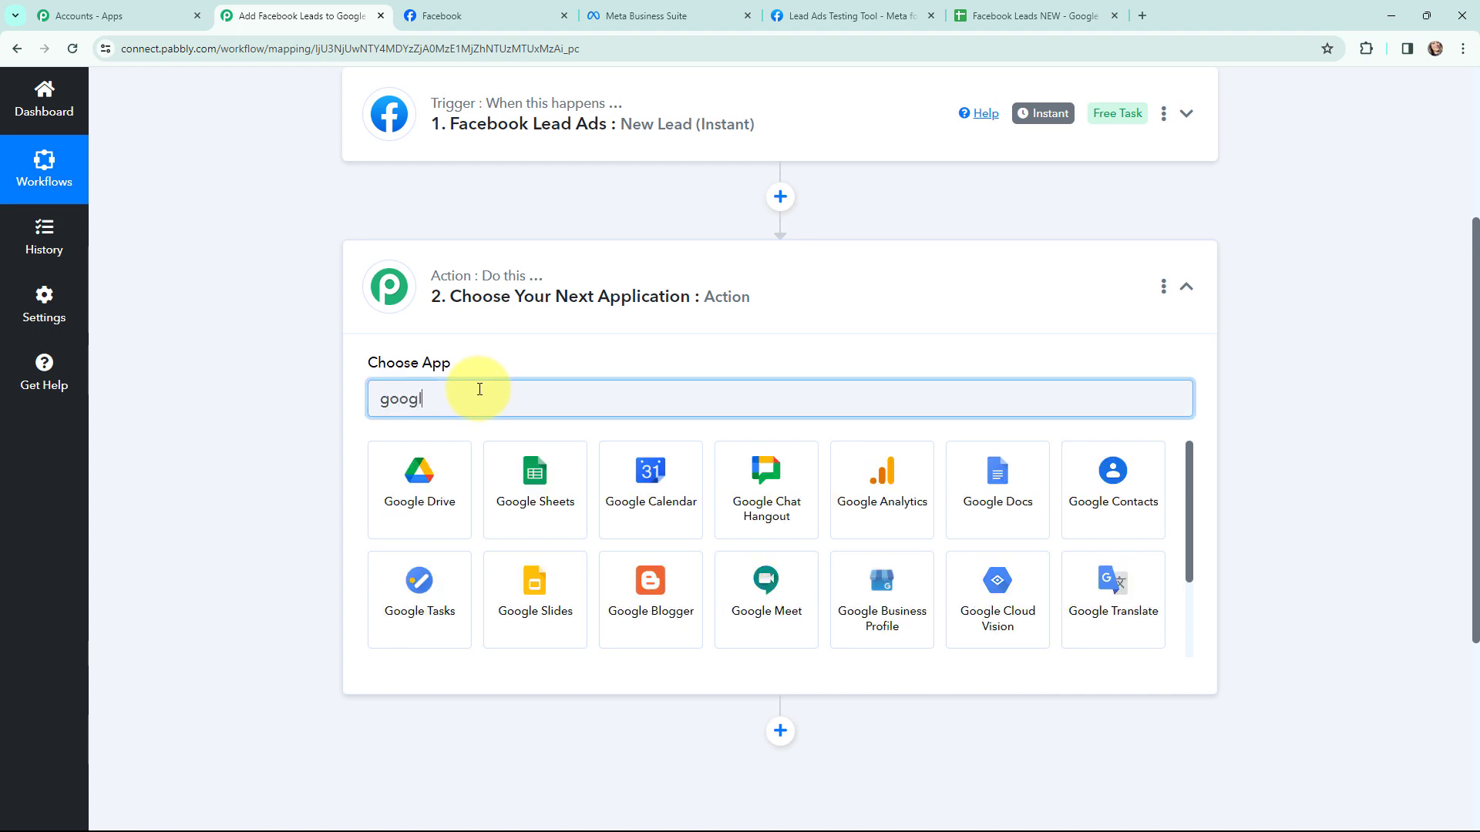
click(520, 492)
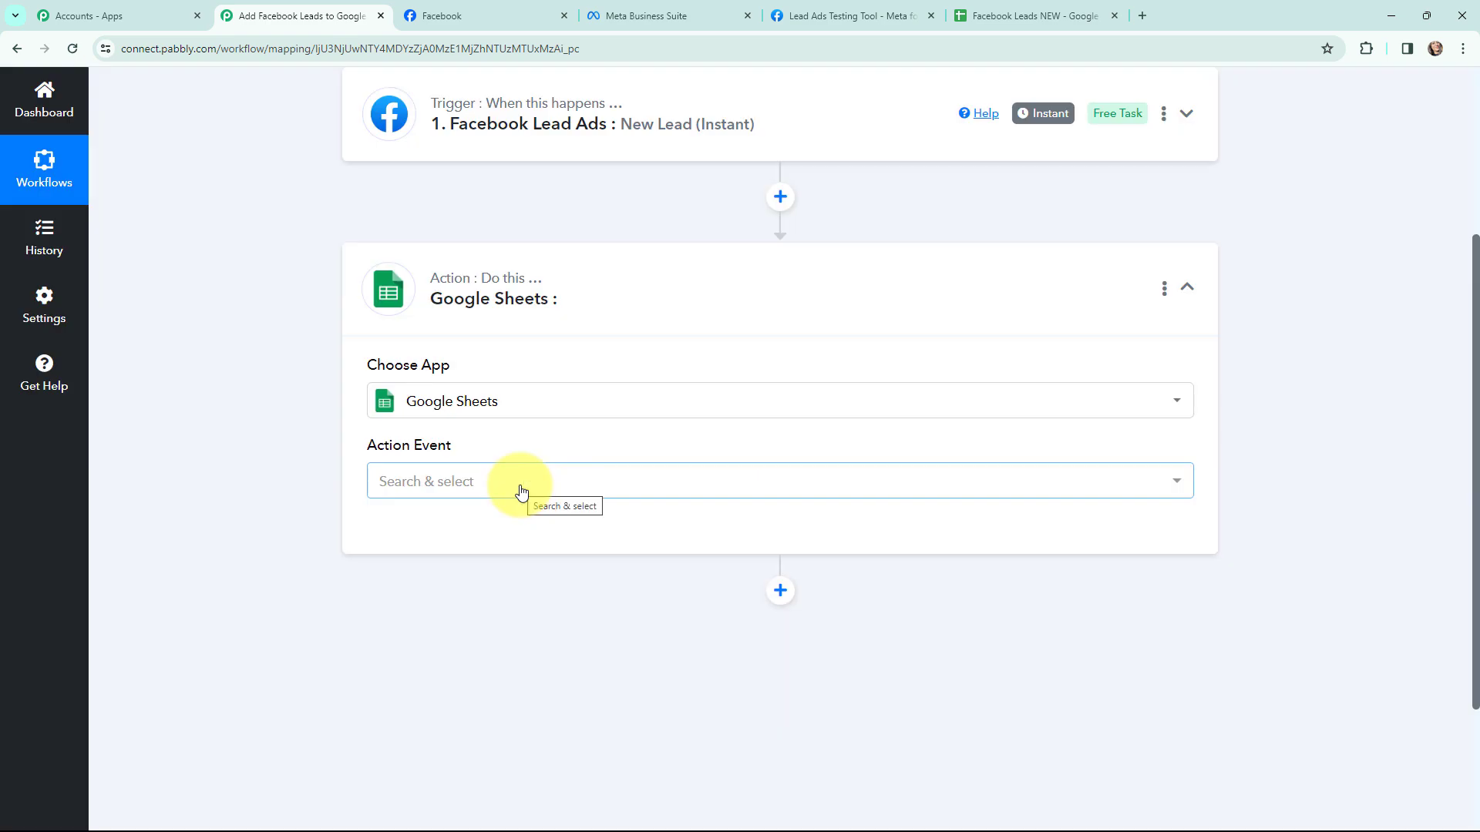
click(519, 483)
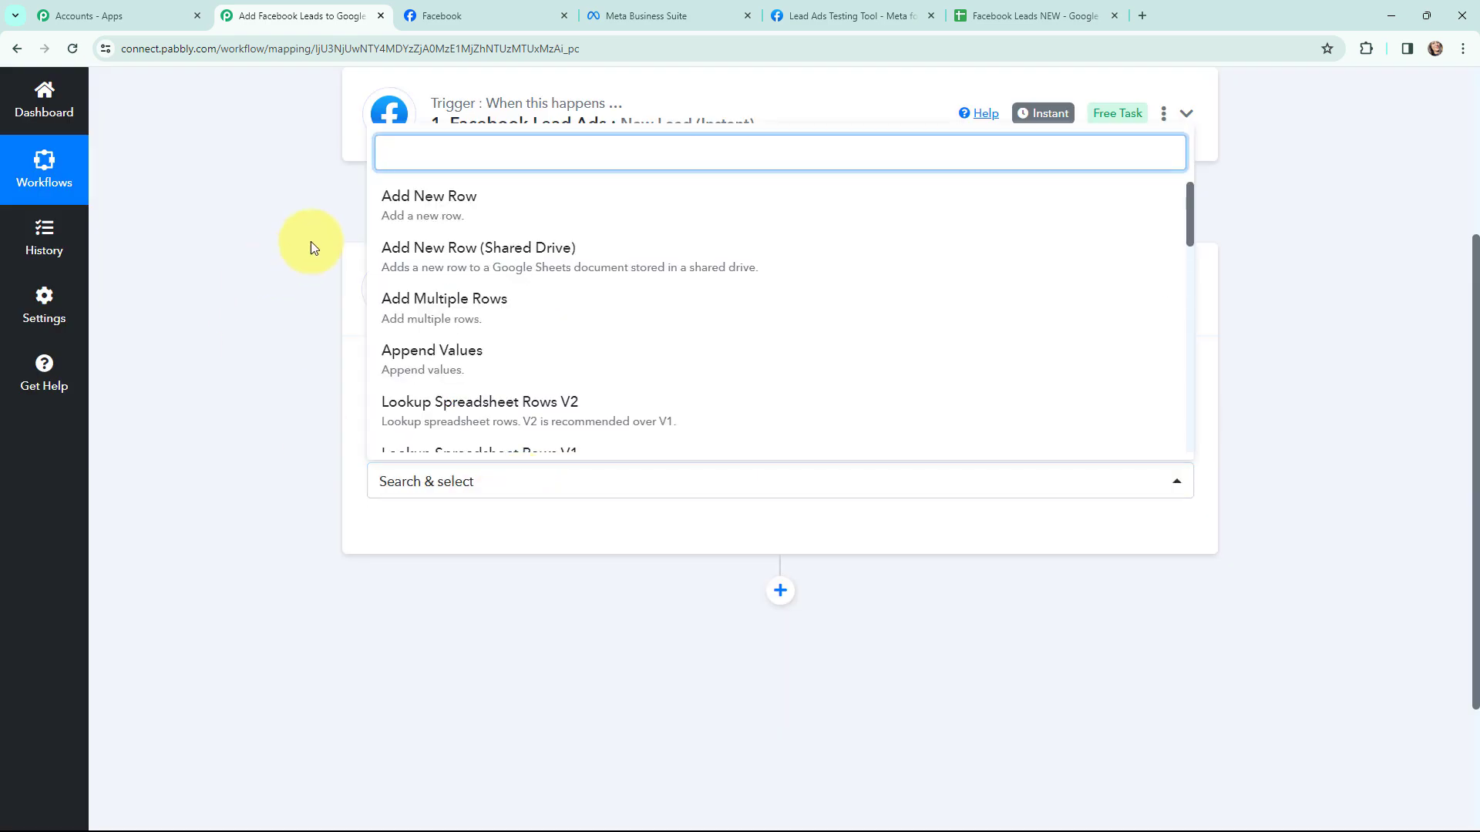
click(396, 207)
click(388, 285)
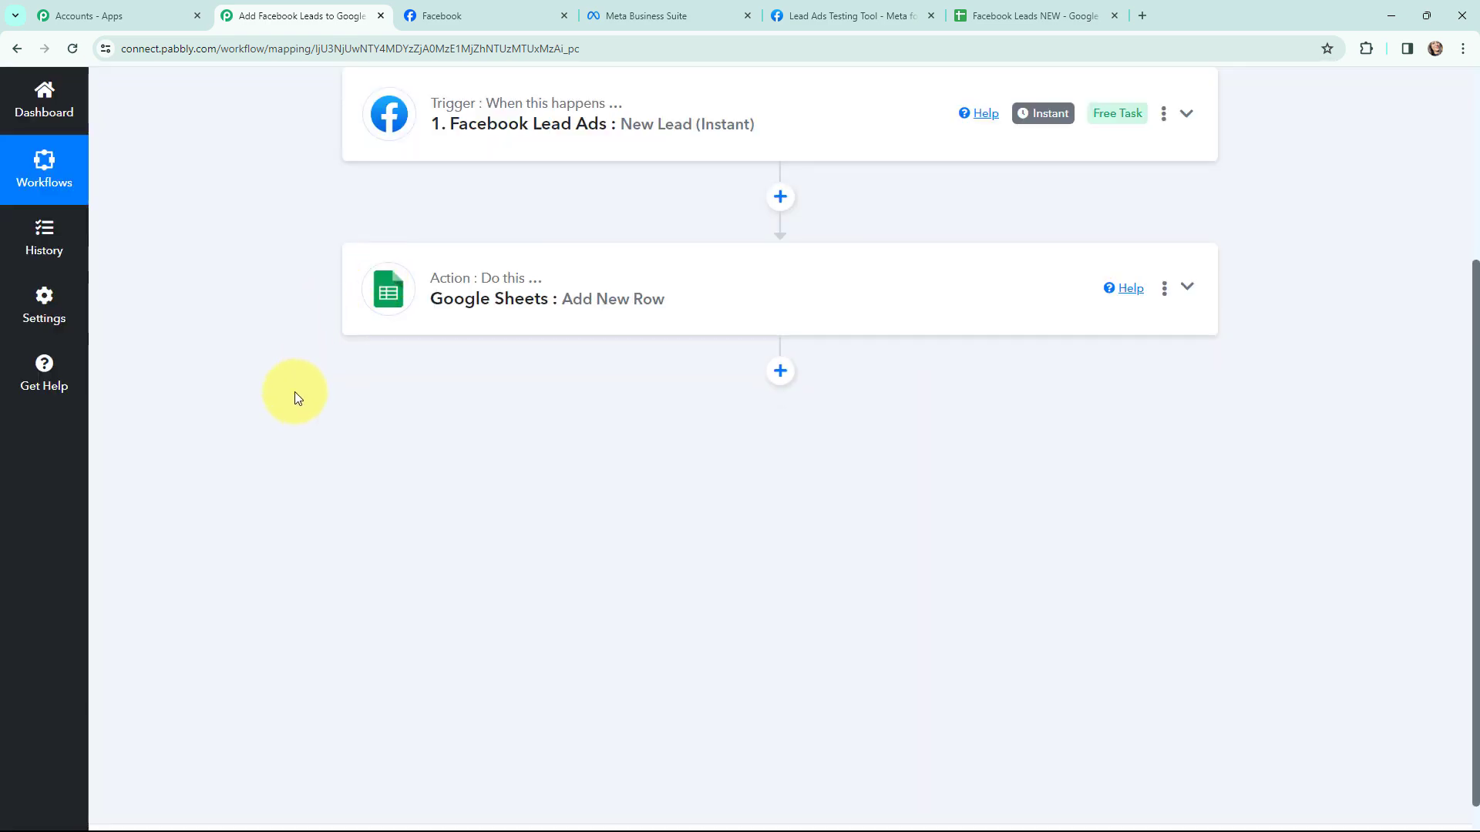
scroll(295, 392, up, 4)
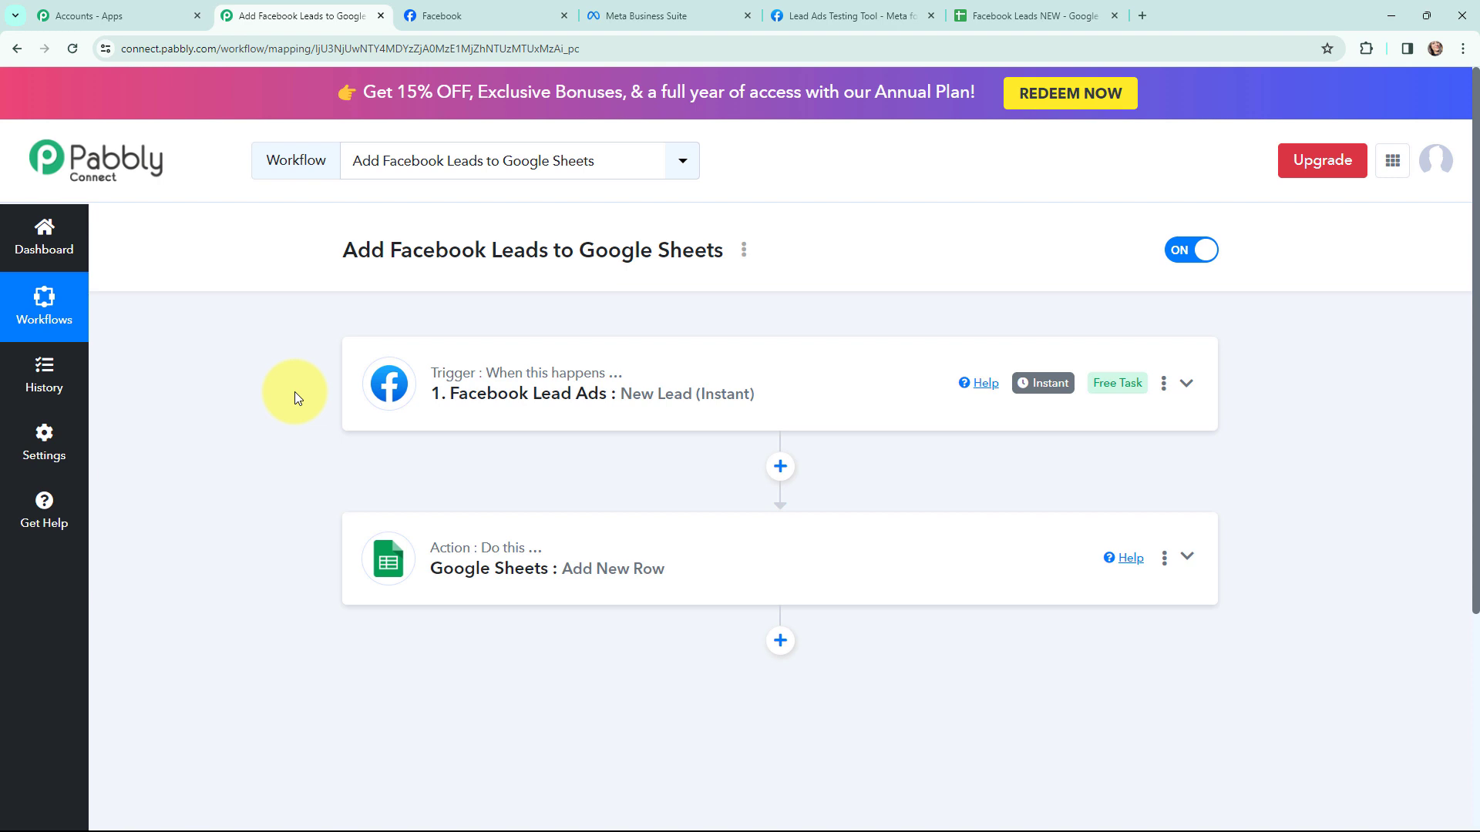
Add and authorize a new Facebook Lead Ads connection for the trigger
click(368, 385)
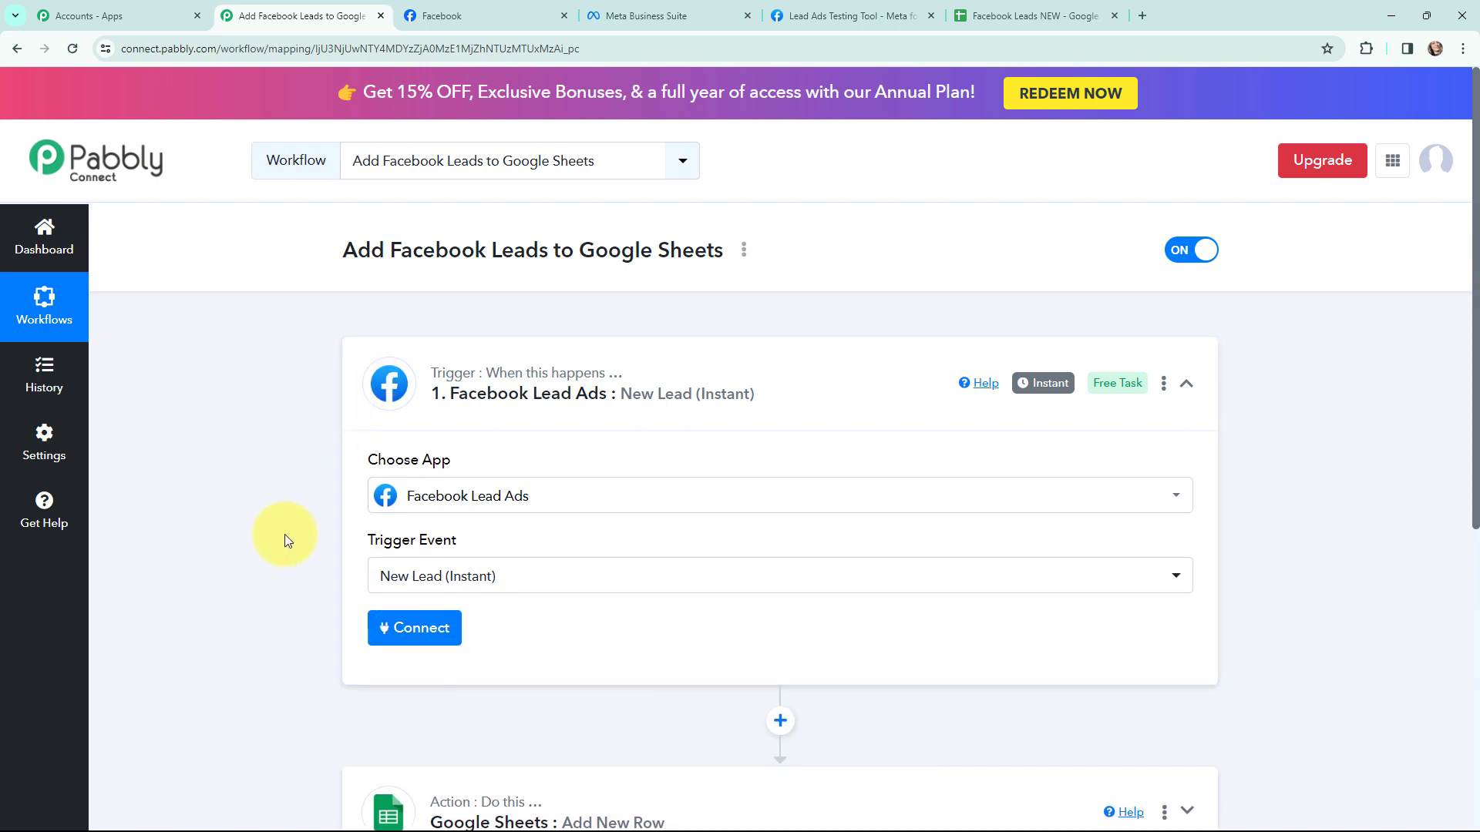
scroll(287, 541, down, 1)
click(413, 553)
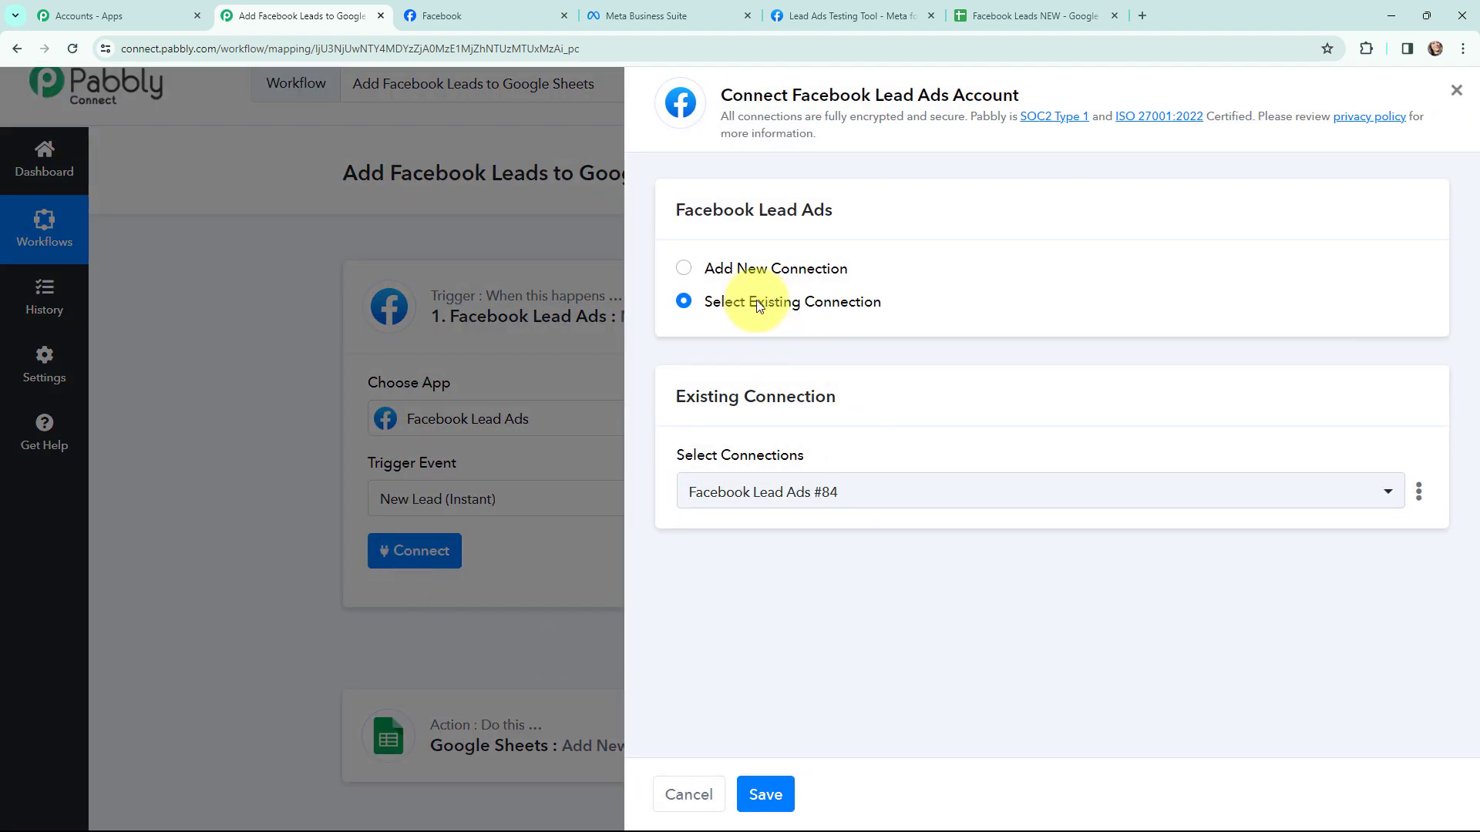
click(685, 269)
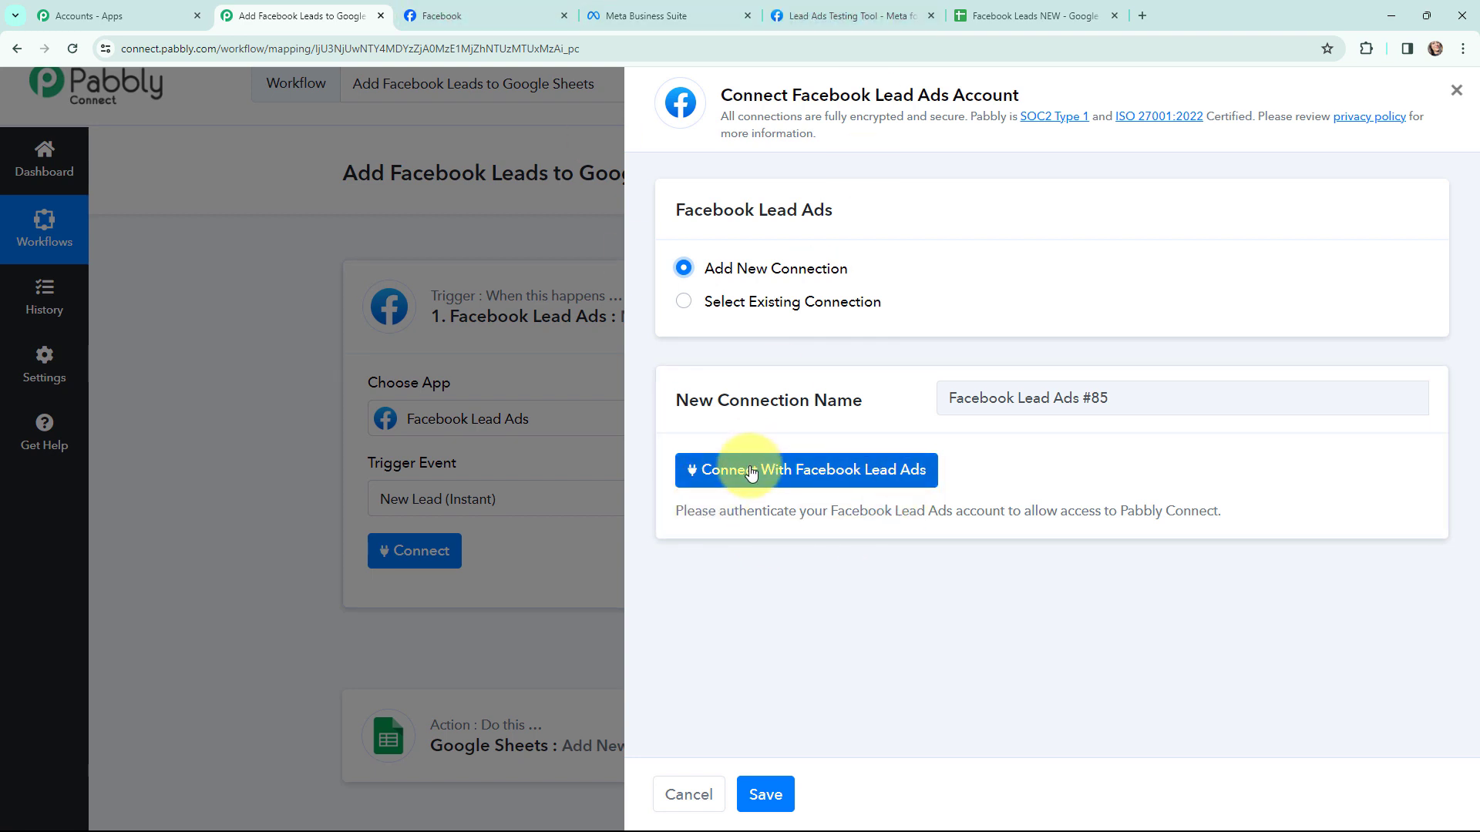
click(798, 470)
click(736, 539)
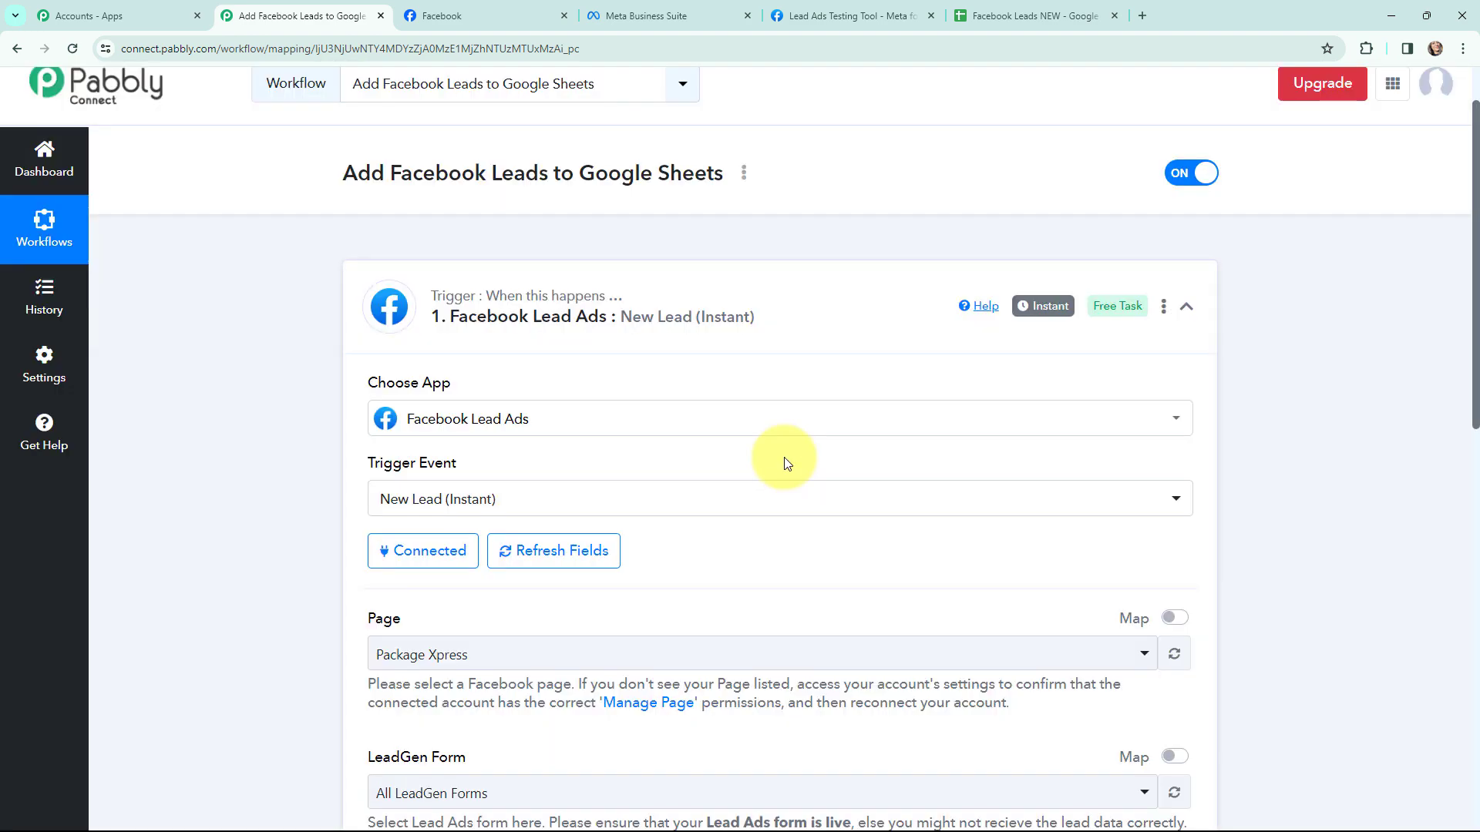
Set the trigger's Page to Easy Trade, searching 'eas' in the page list
scroll(297, 302, down, 2)
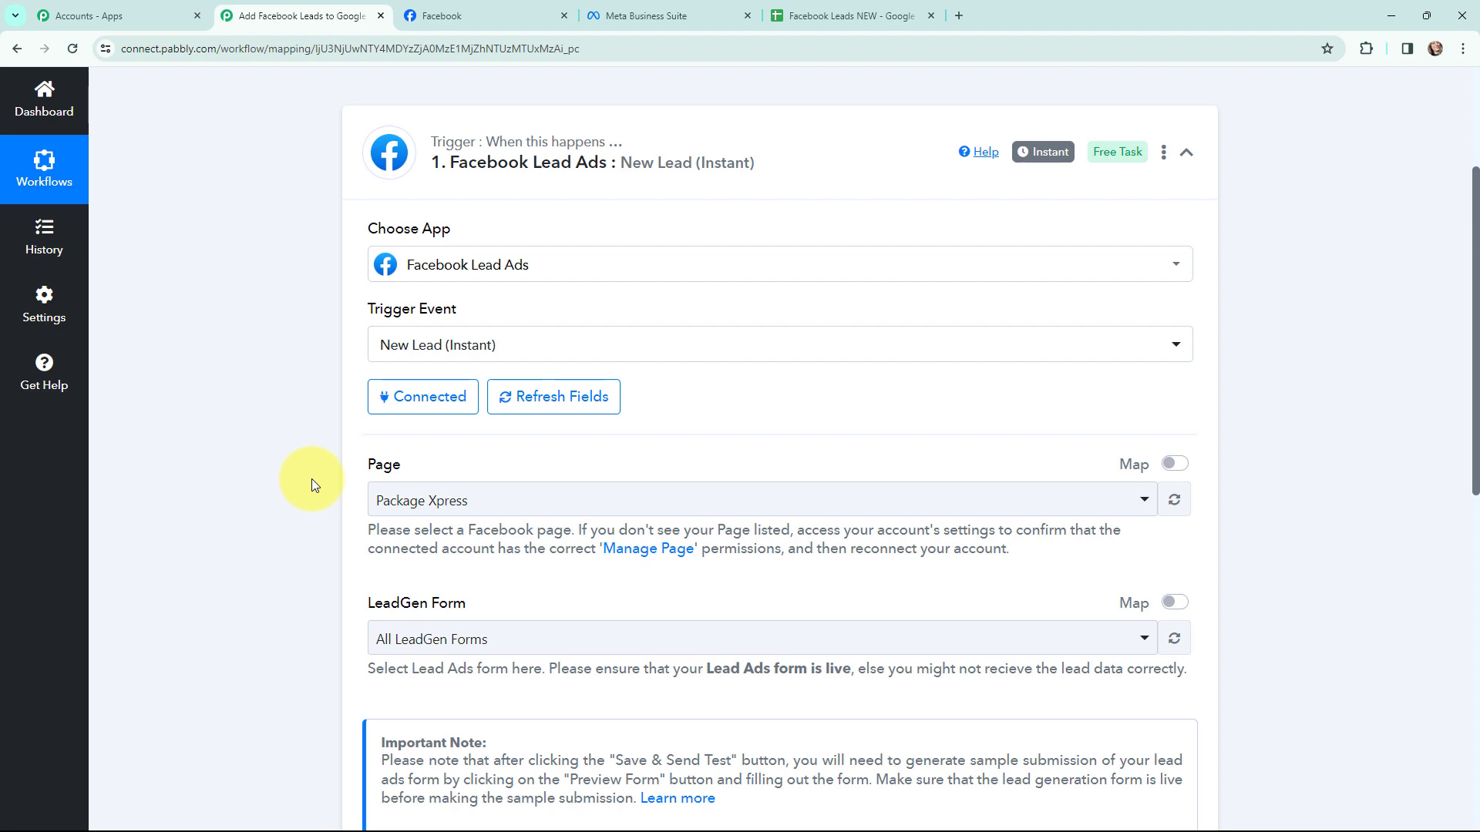
click(478, 10)
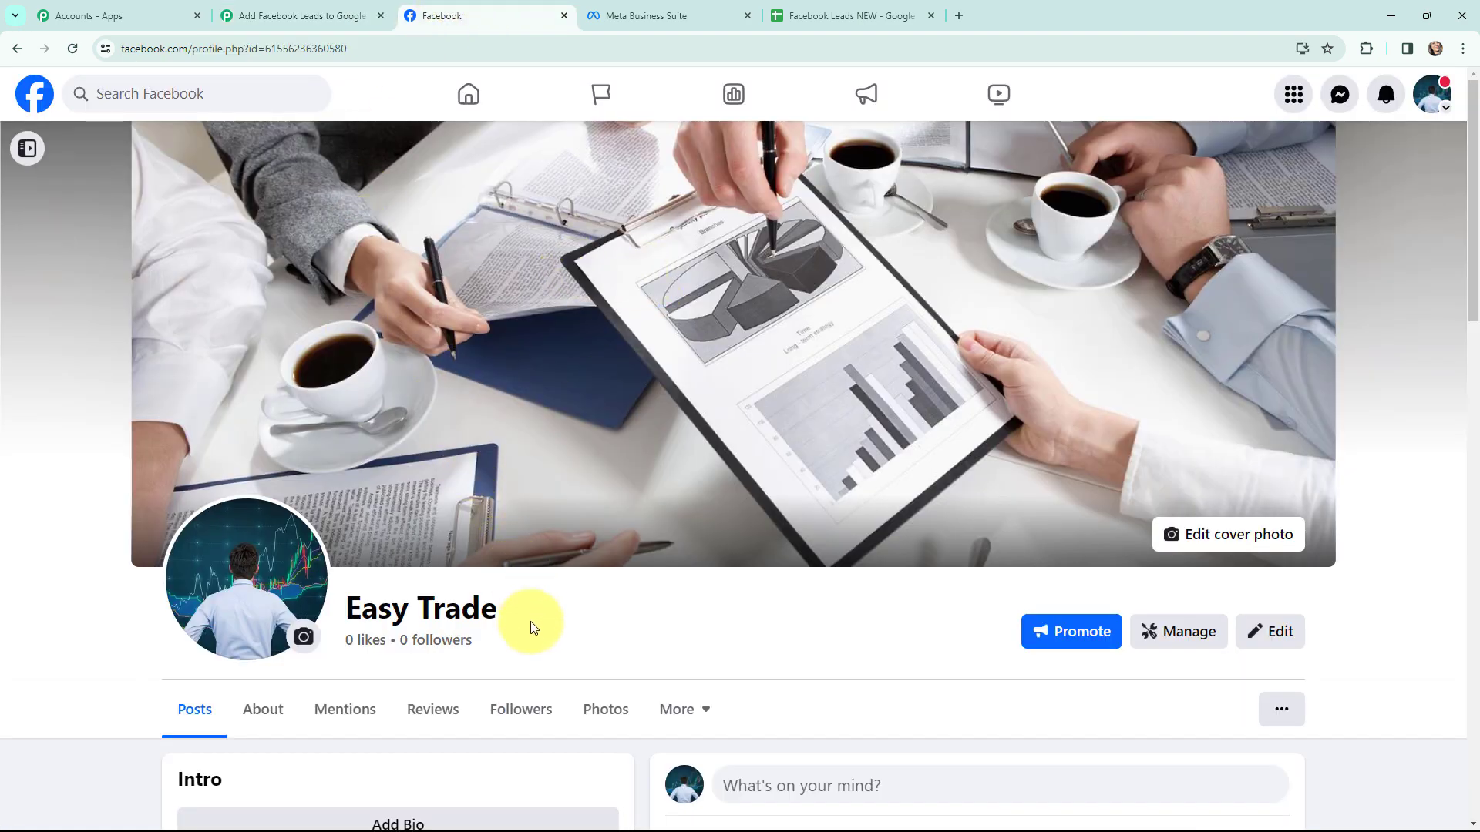
click(320, 16)
click(500, 505)
text(easy)
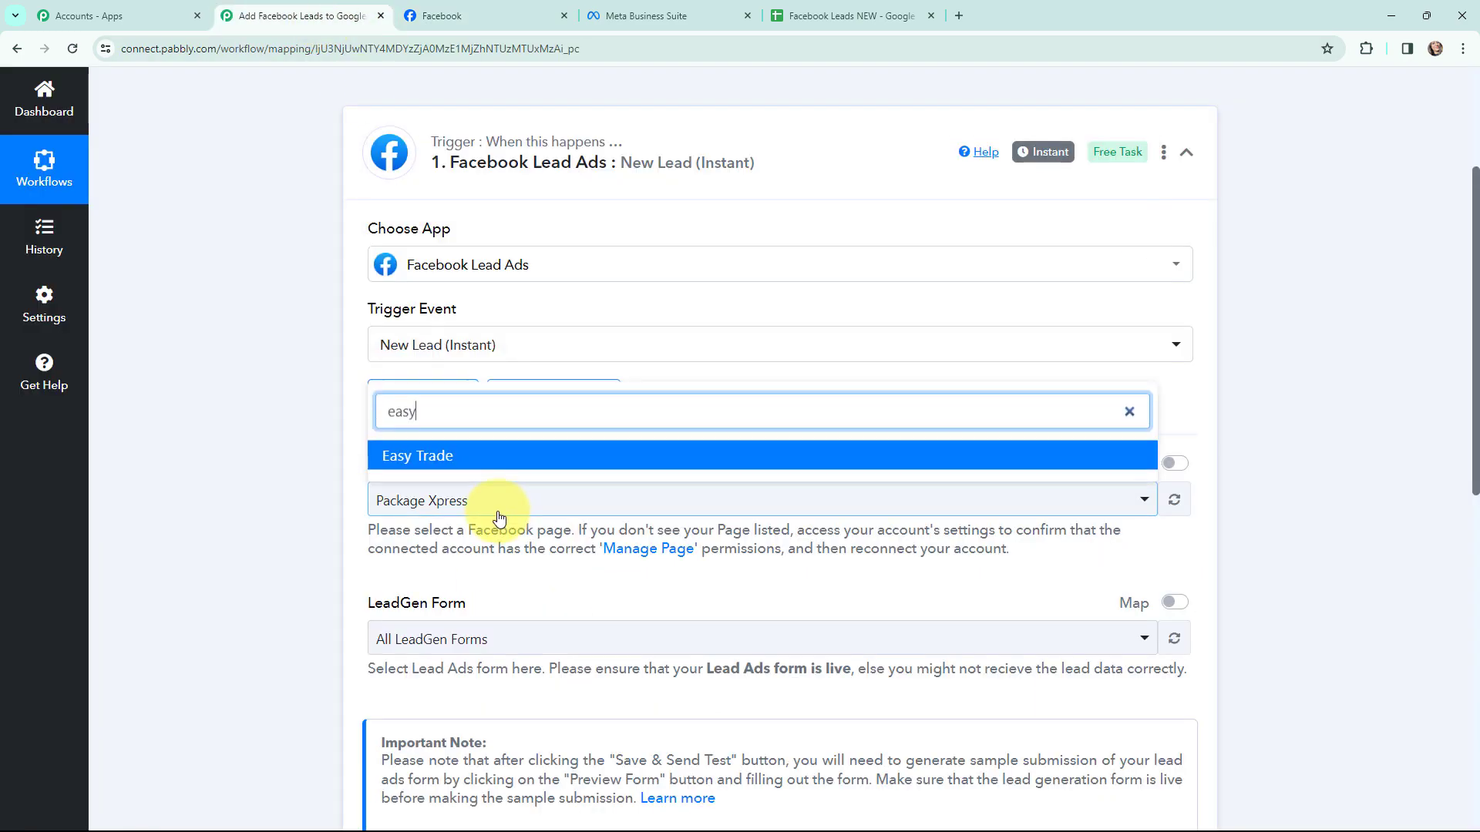
click(462, 456)
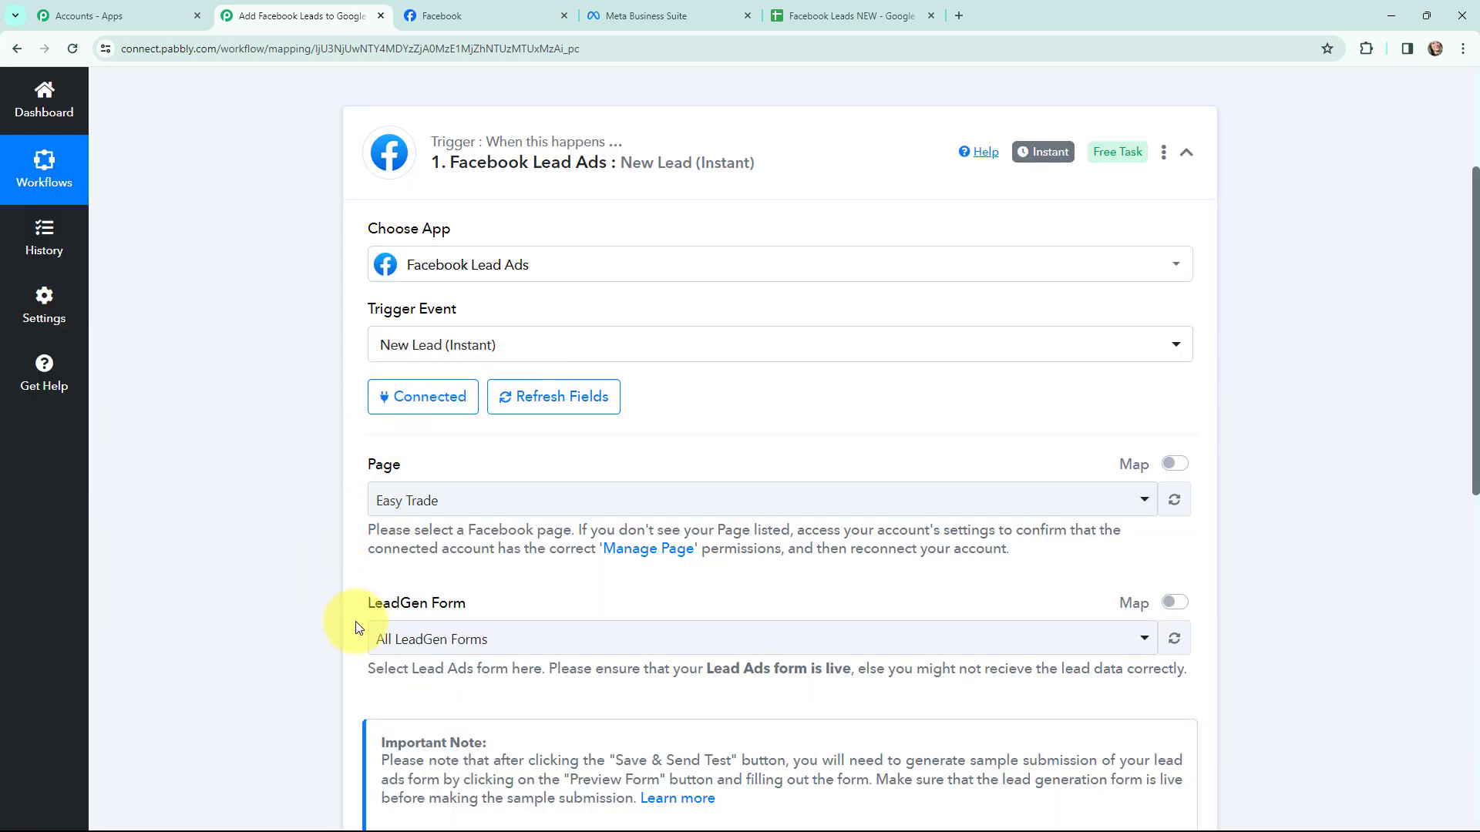
Preview the Easy Trade Lead Form through to its final message in Meta Business Suite
mouse_move(373, 621)
click(664, 10)
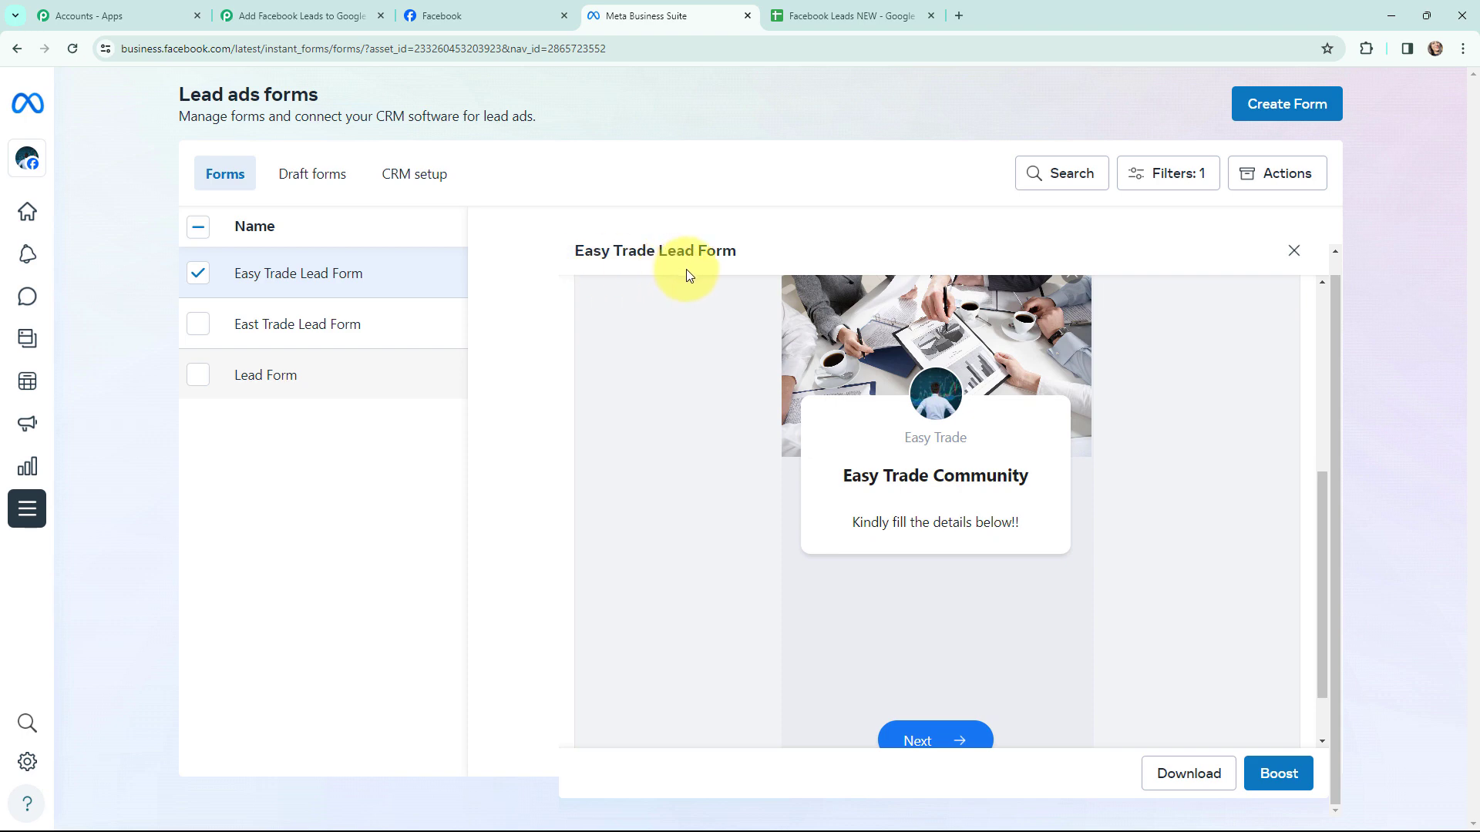
scroll(1111, 652, down, 1)
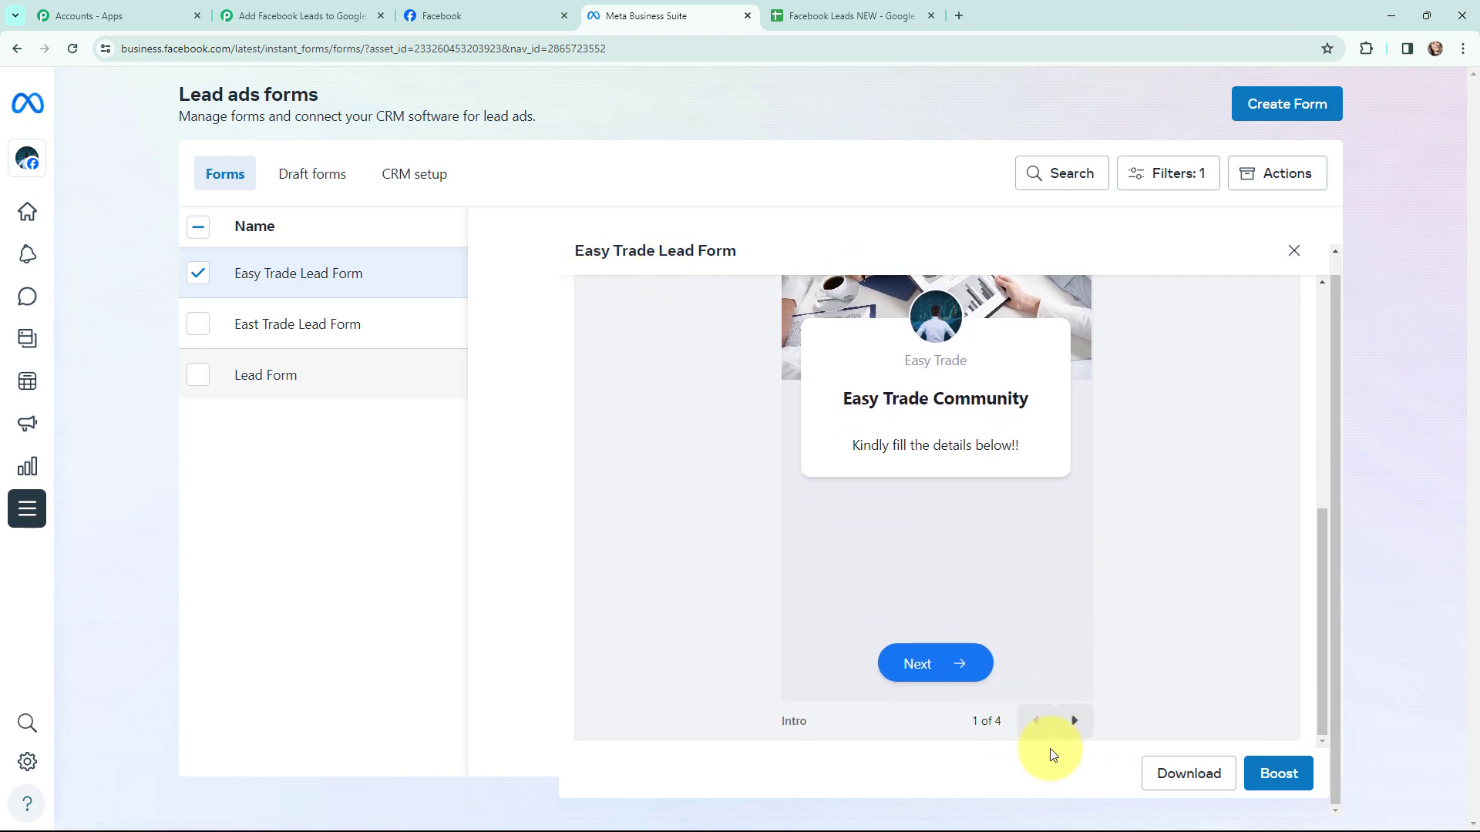
click(1075, 721)
click(1075, 721)
click(1074, 721)
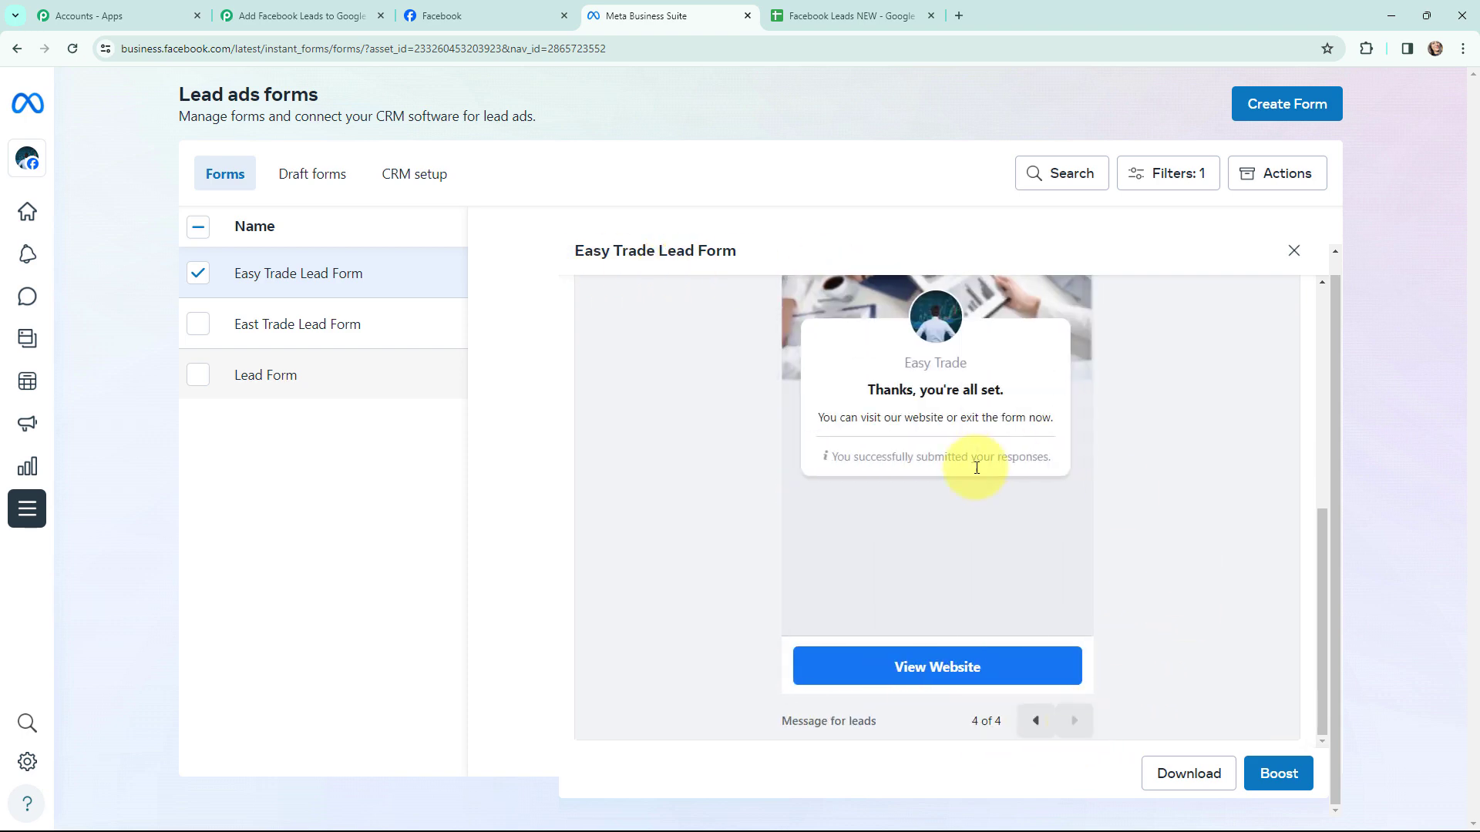
click(283, 15)
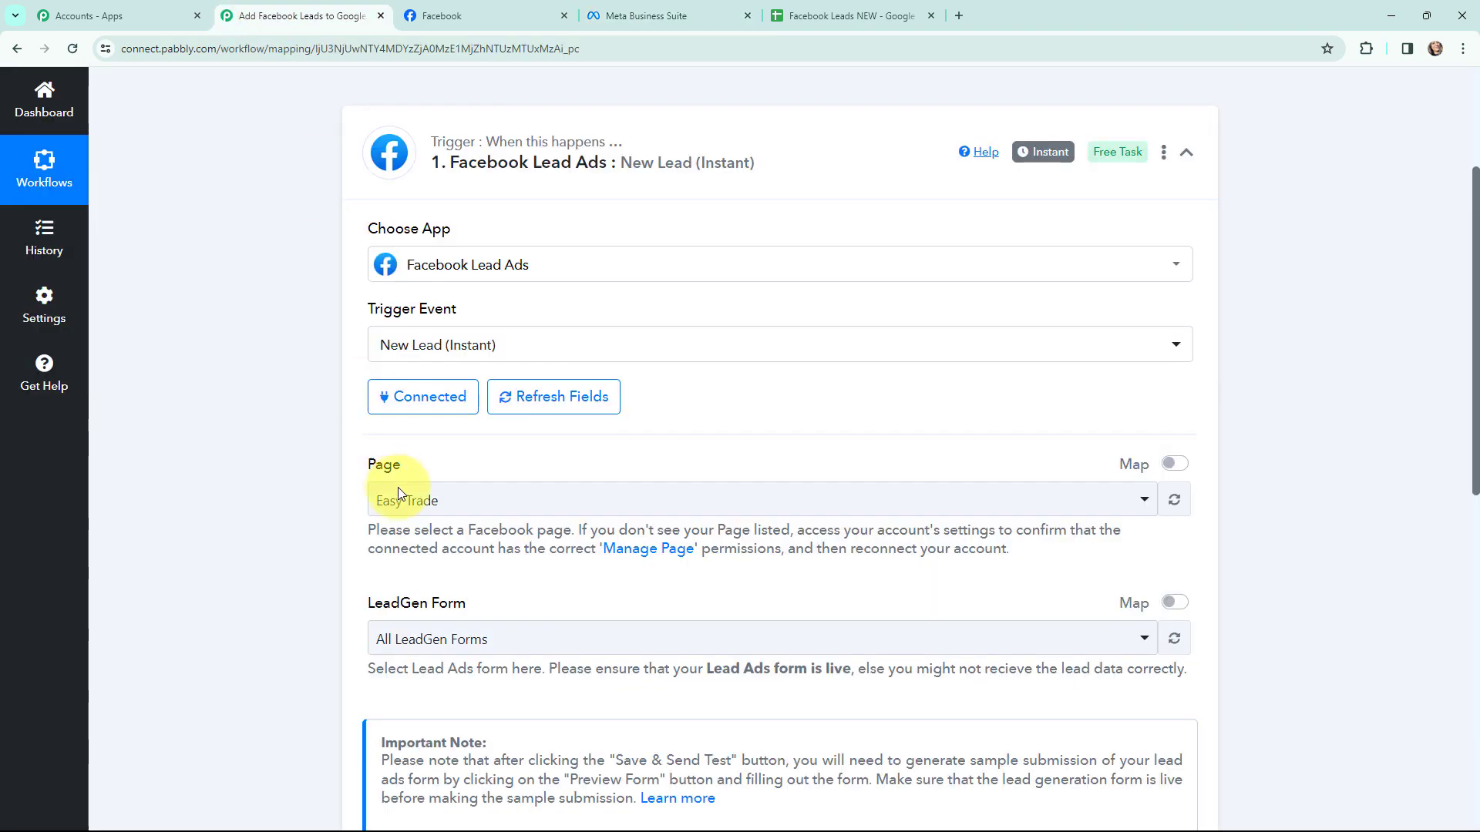
Choose Easy Trade Lead Form as the LeadGen Form and save to await a test lead
click(398, 639)
click(419, 519)
click(294, 572)
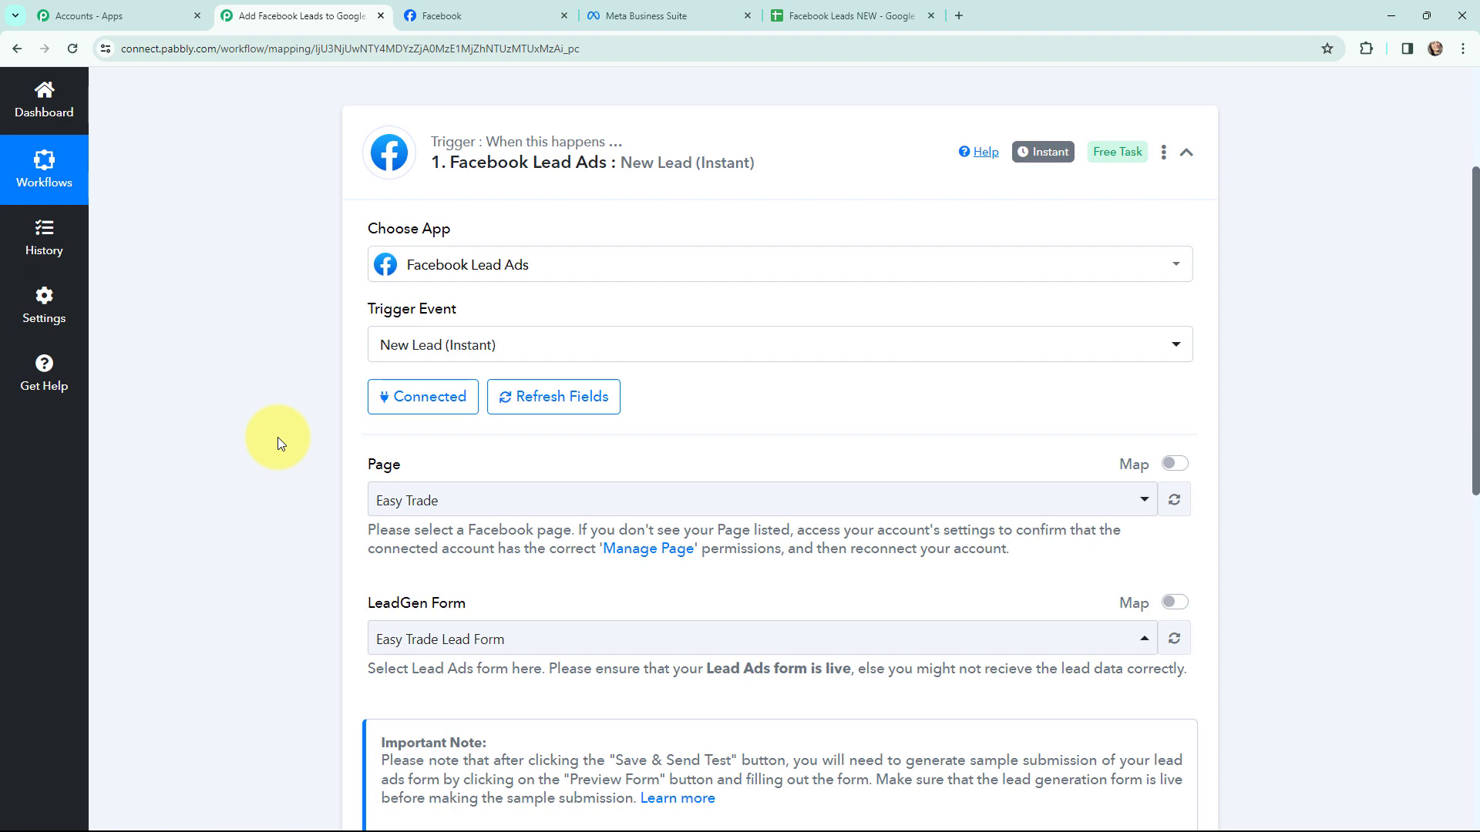
scroll(277, 437, down, 4)
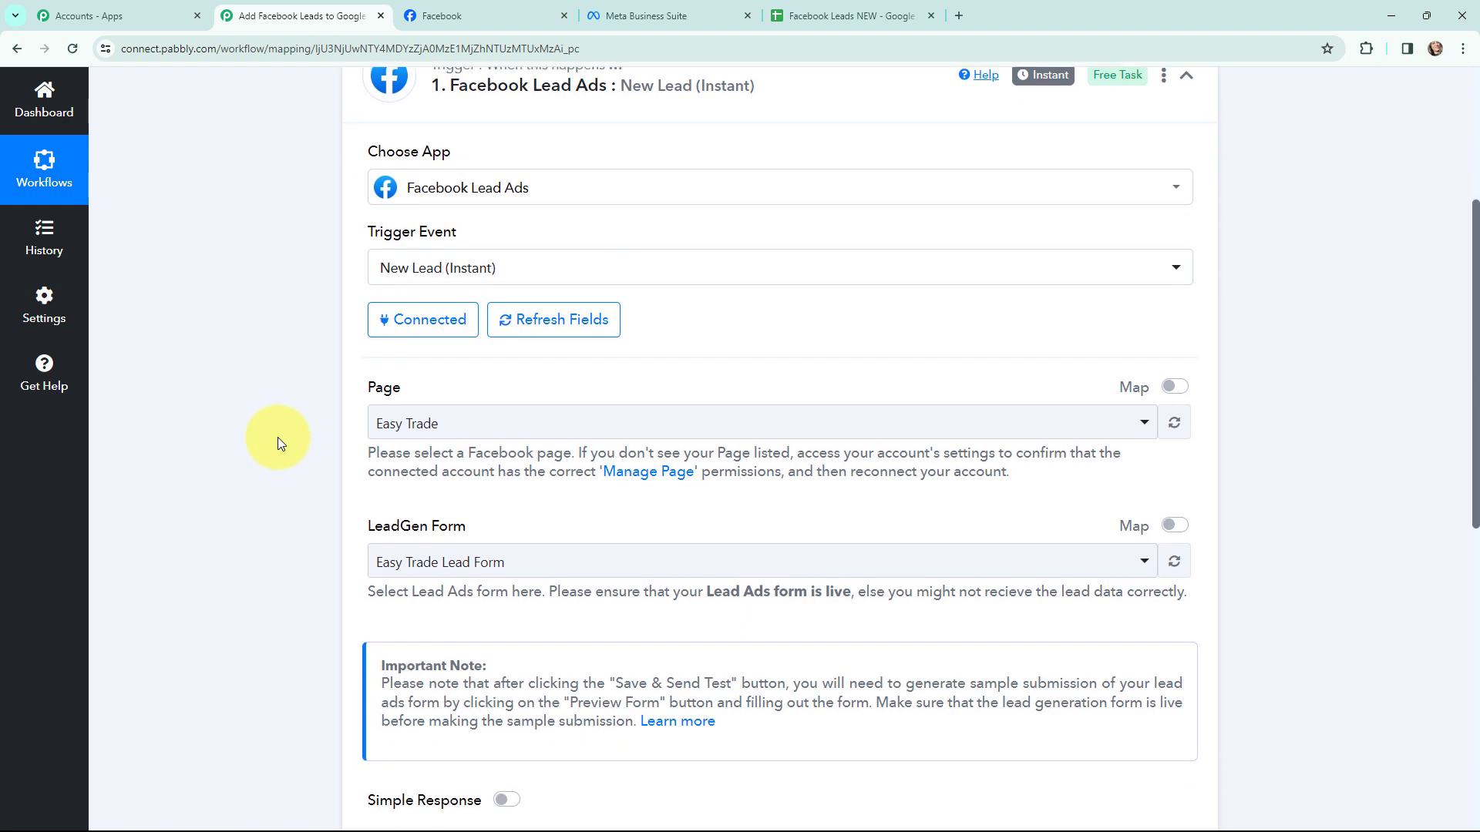
scroll(286, 531, down, 1)
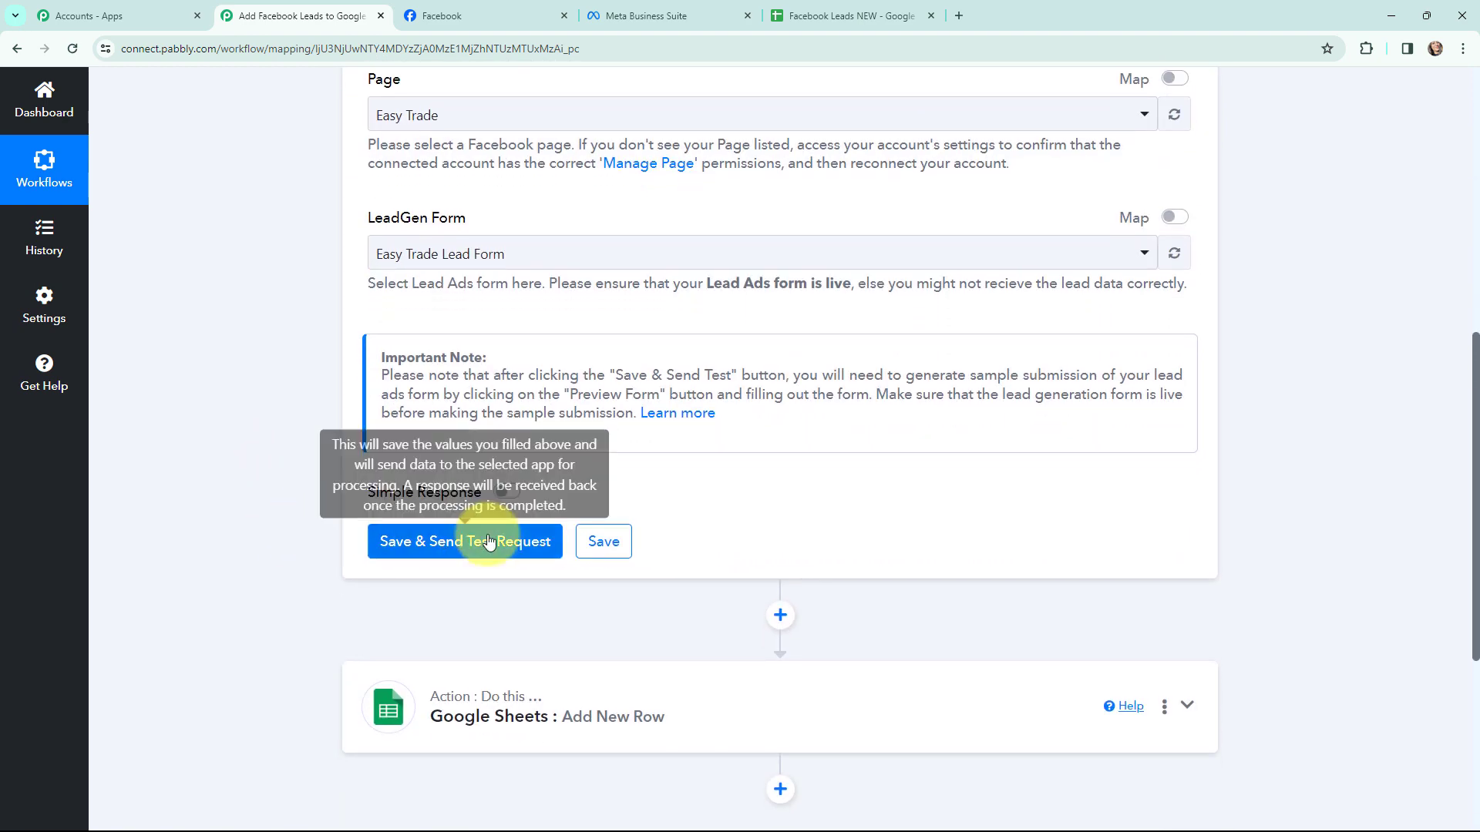
click(454, 543)
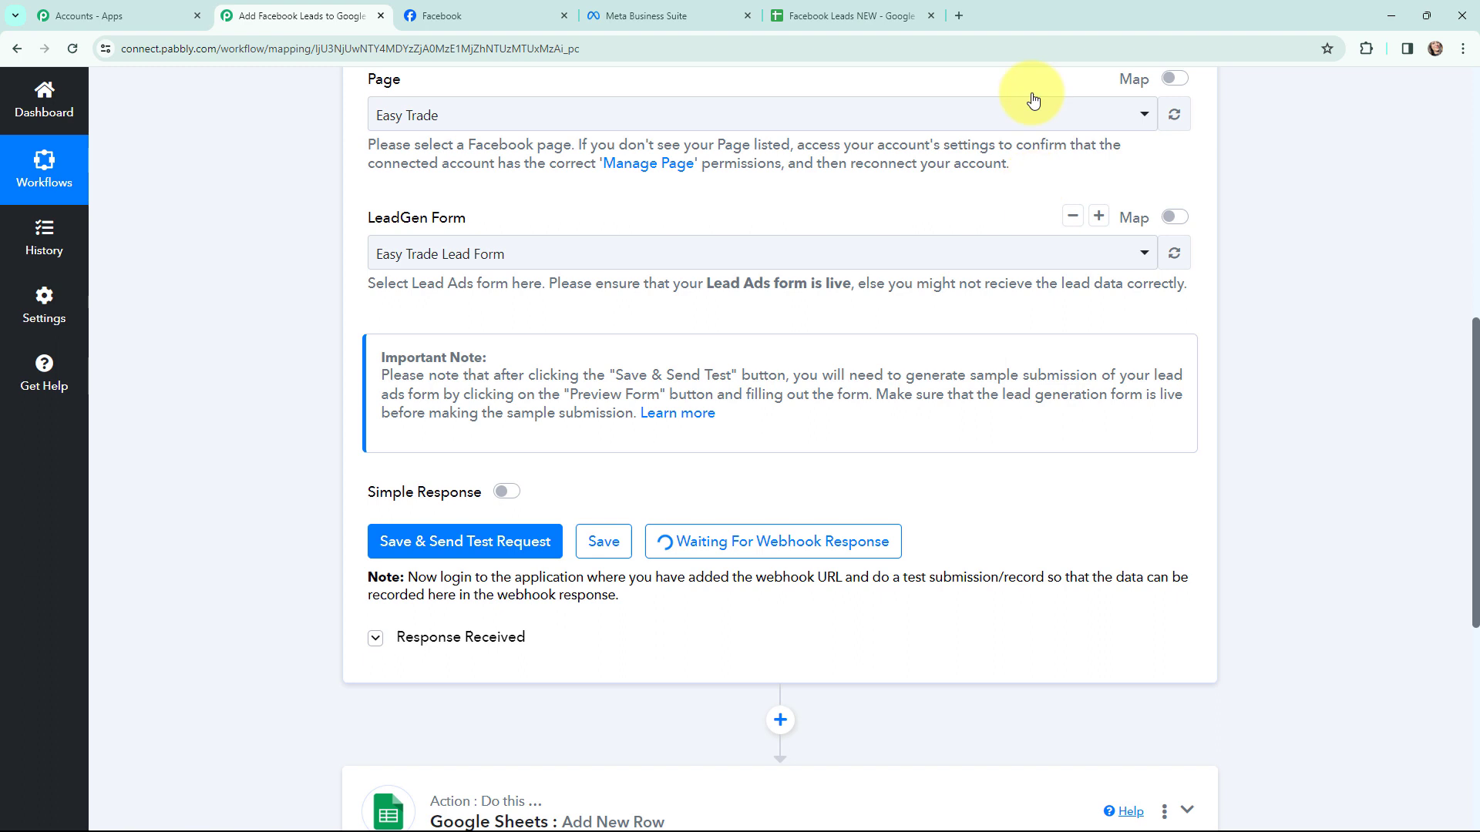
click(960, 15)
Search 'meta for d', open Meta for Developers, and reach the Lead Ads testing tool via More > Tools
text(meta for d)
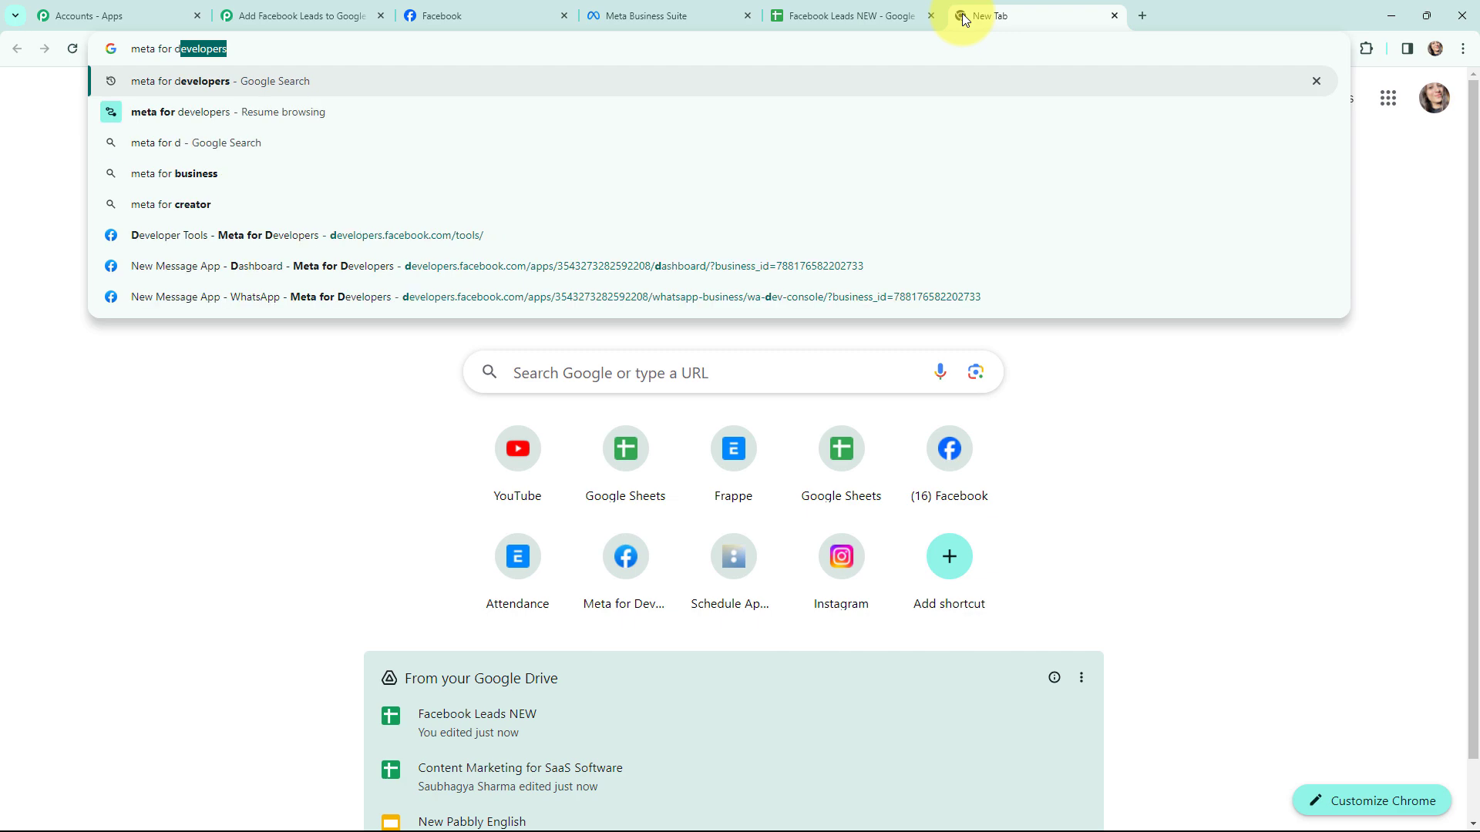
key(Return)
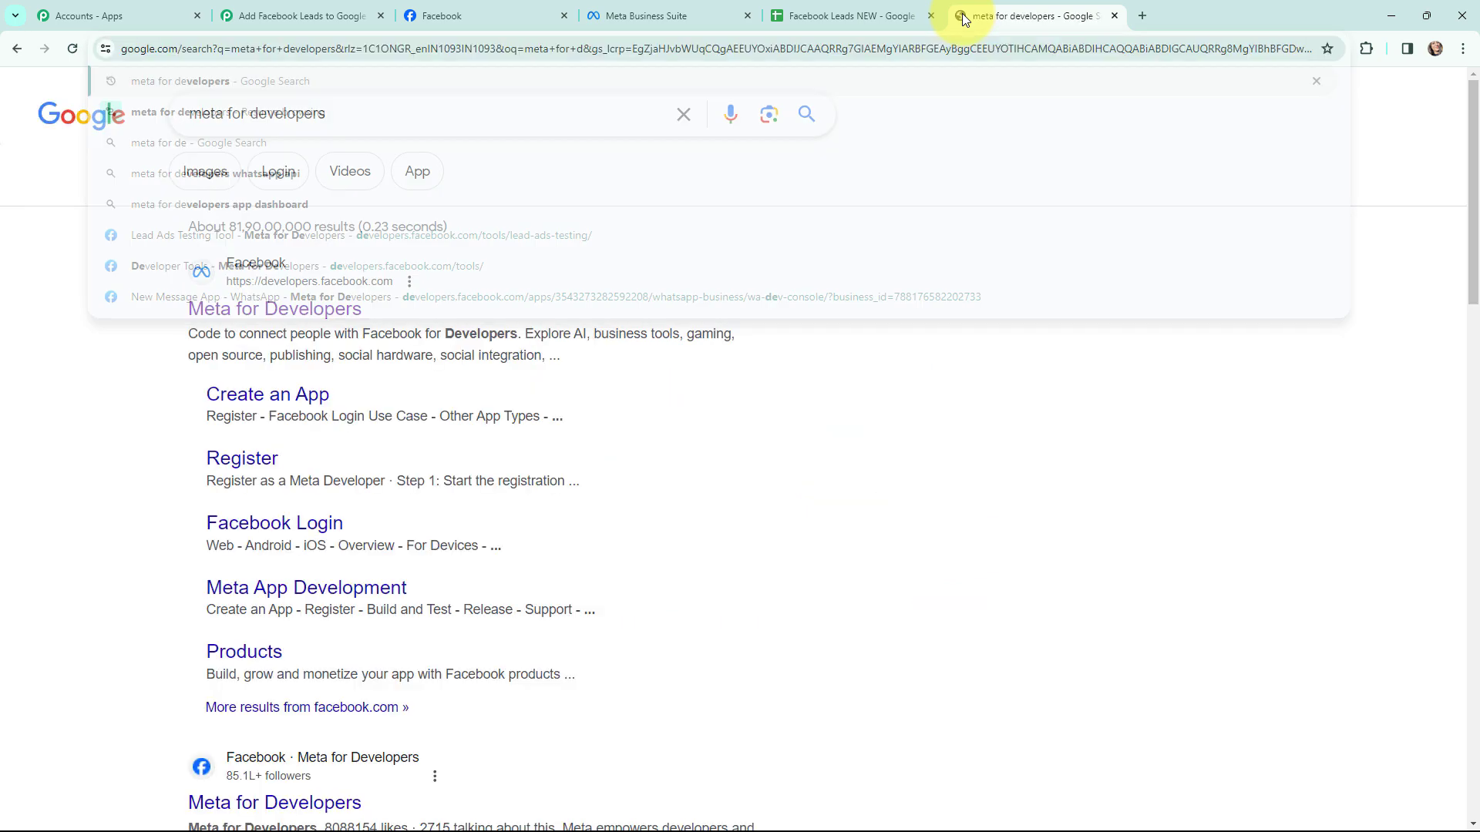
click(300, 313)
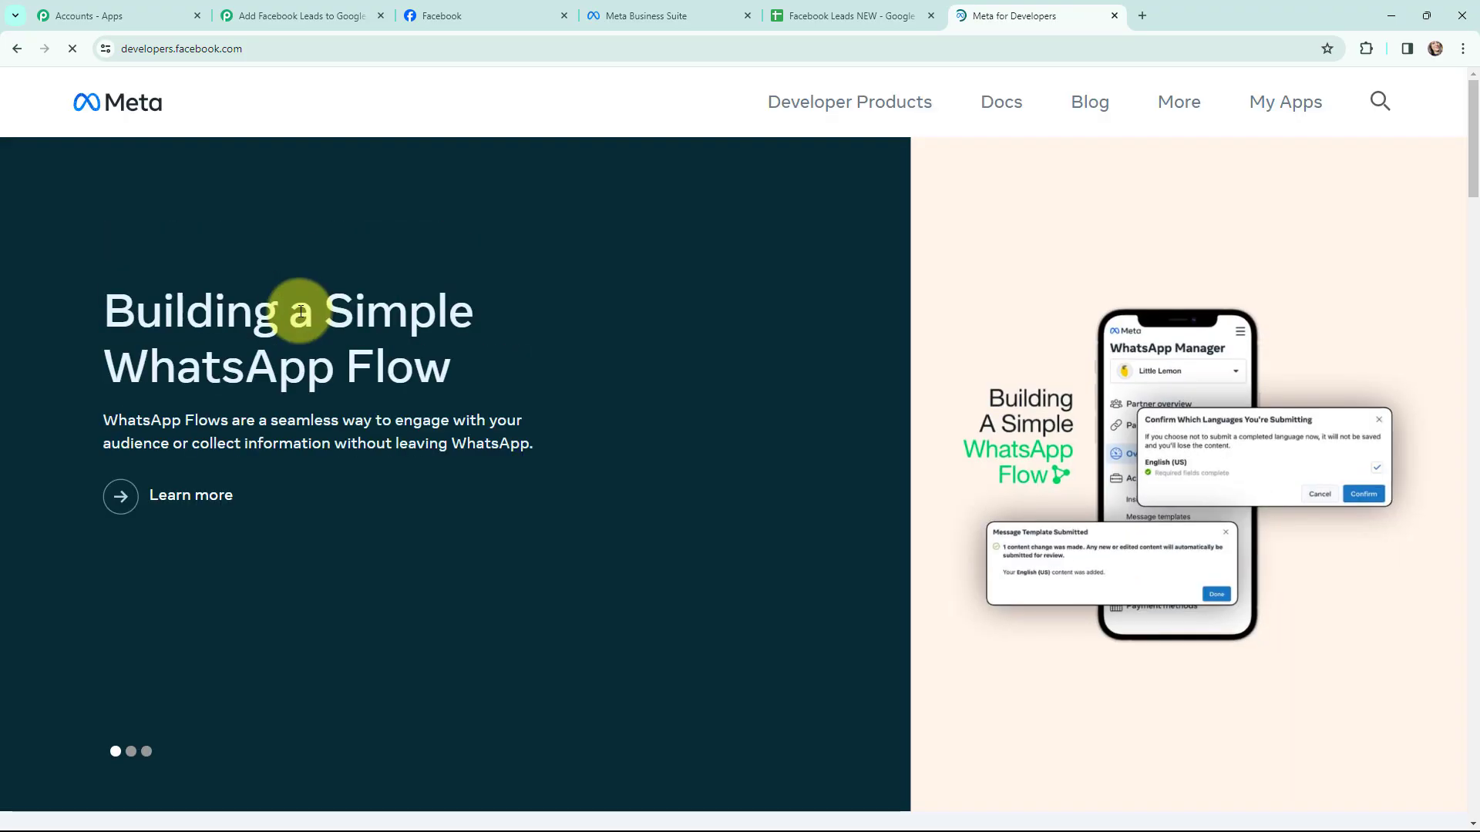
click(1175, 100)
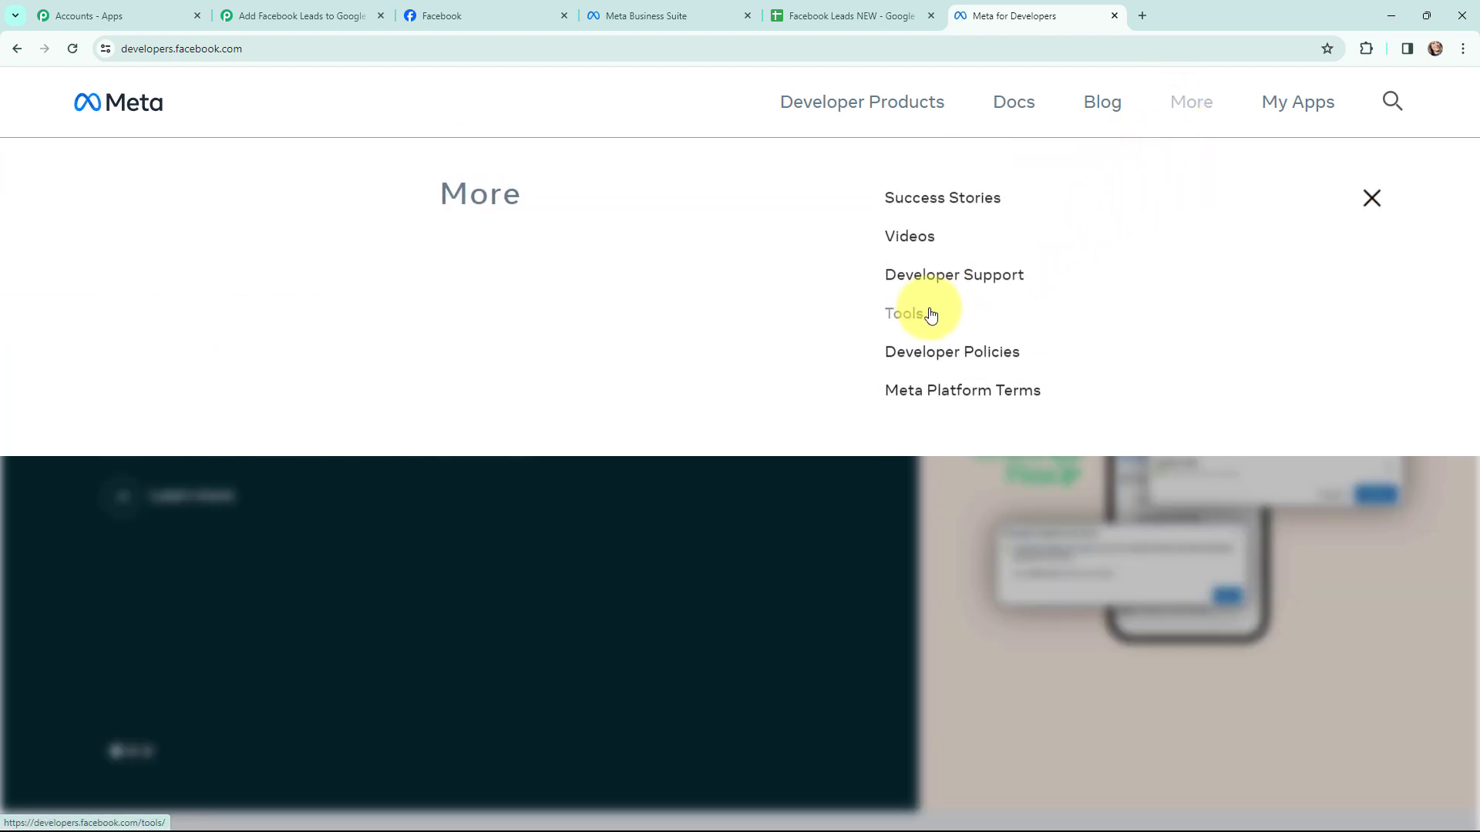
click(921, 310)
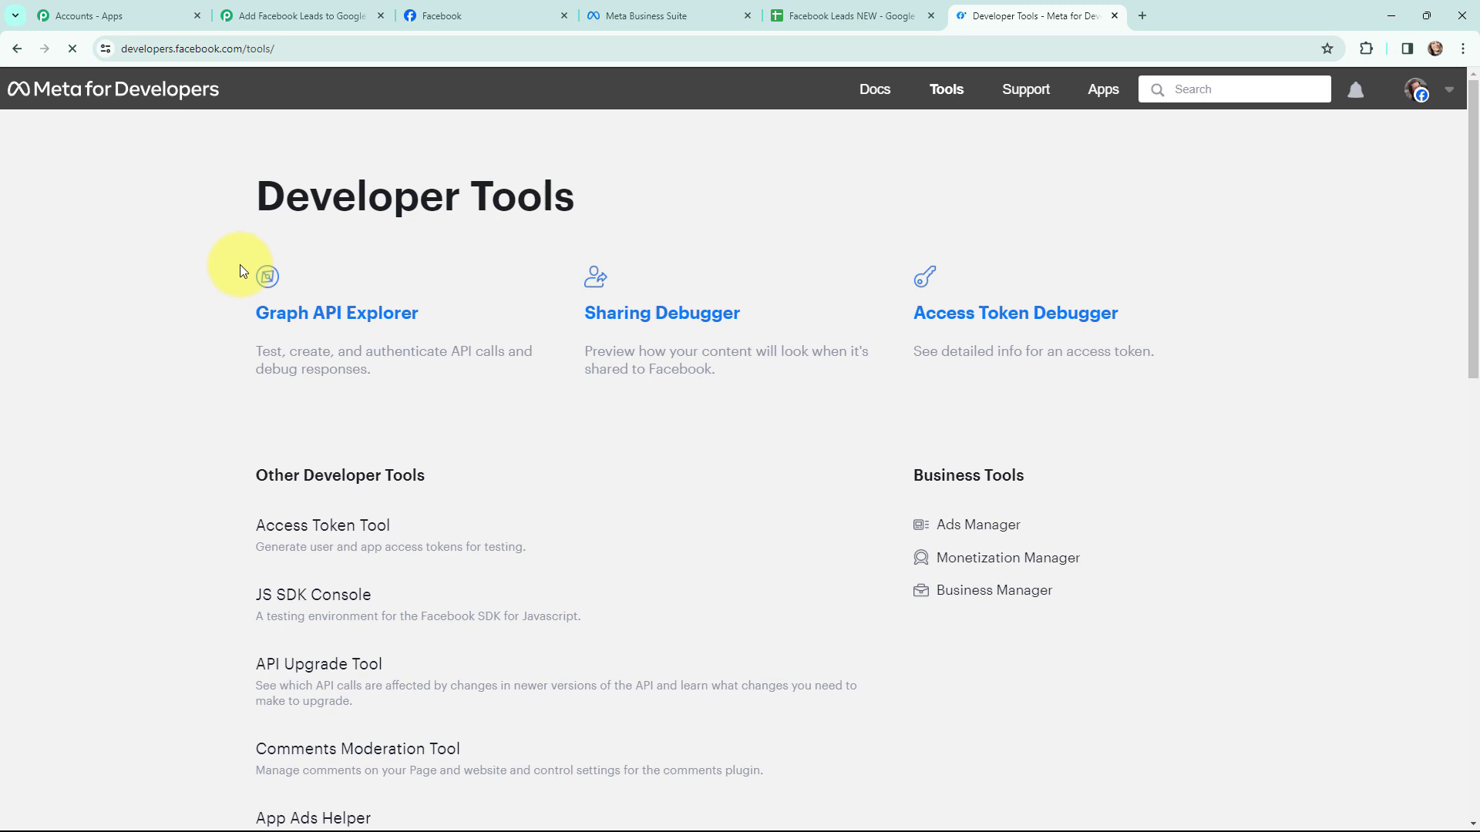
scroll(161, 264, down, 4)
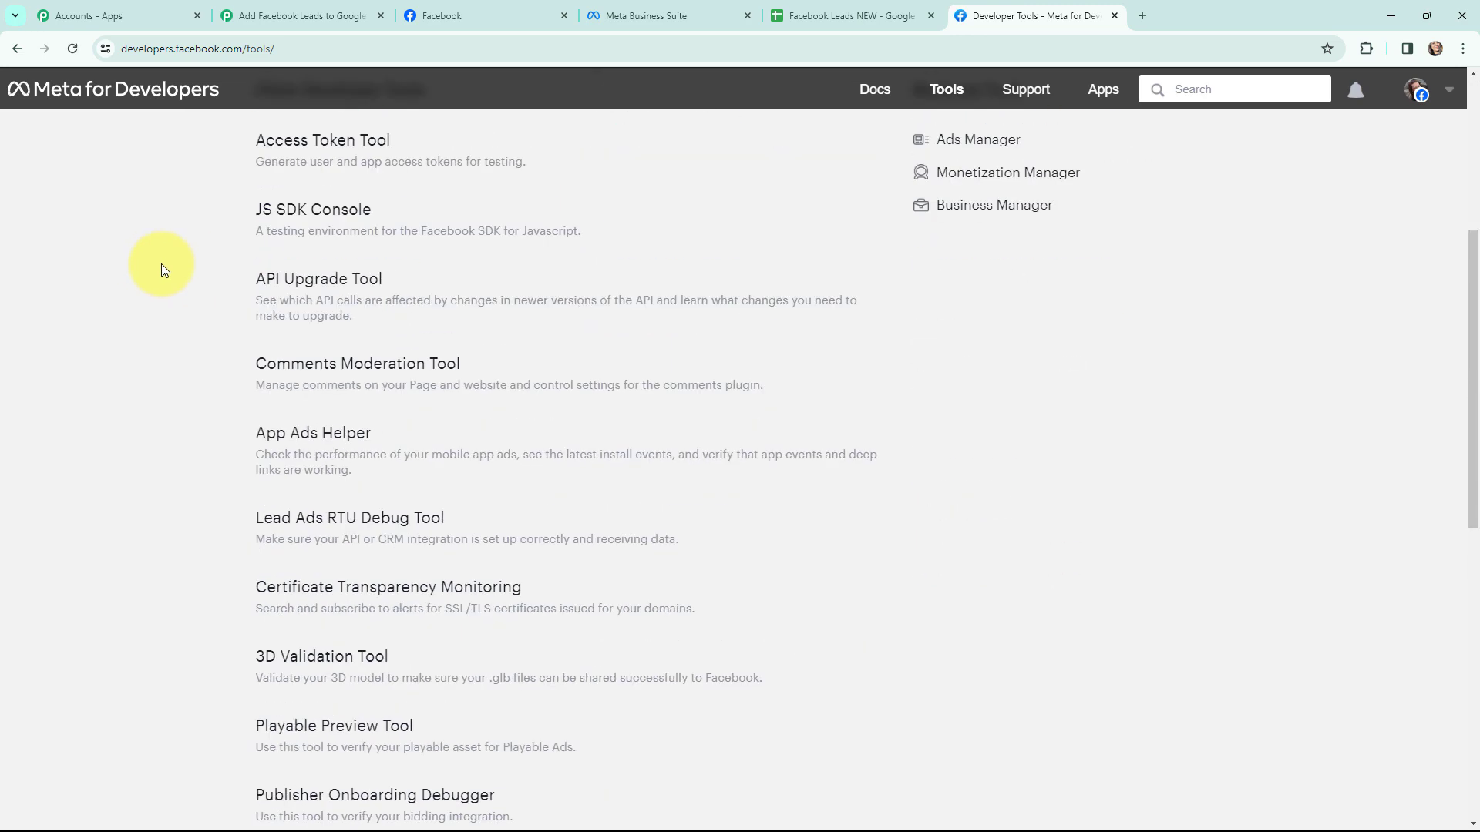
click(354, 523)
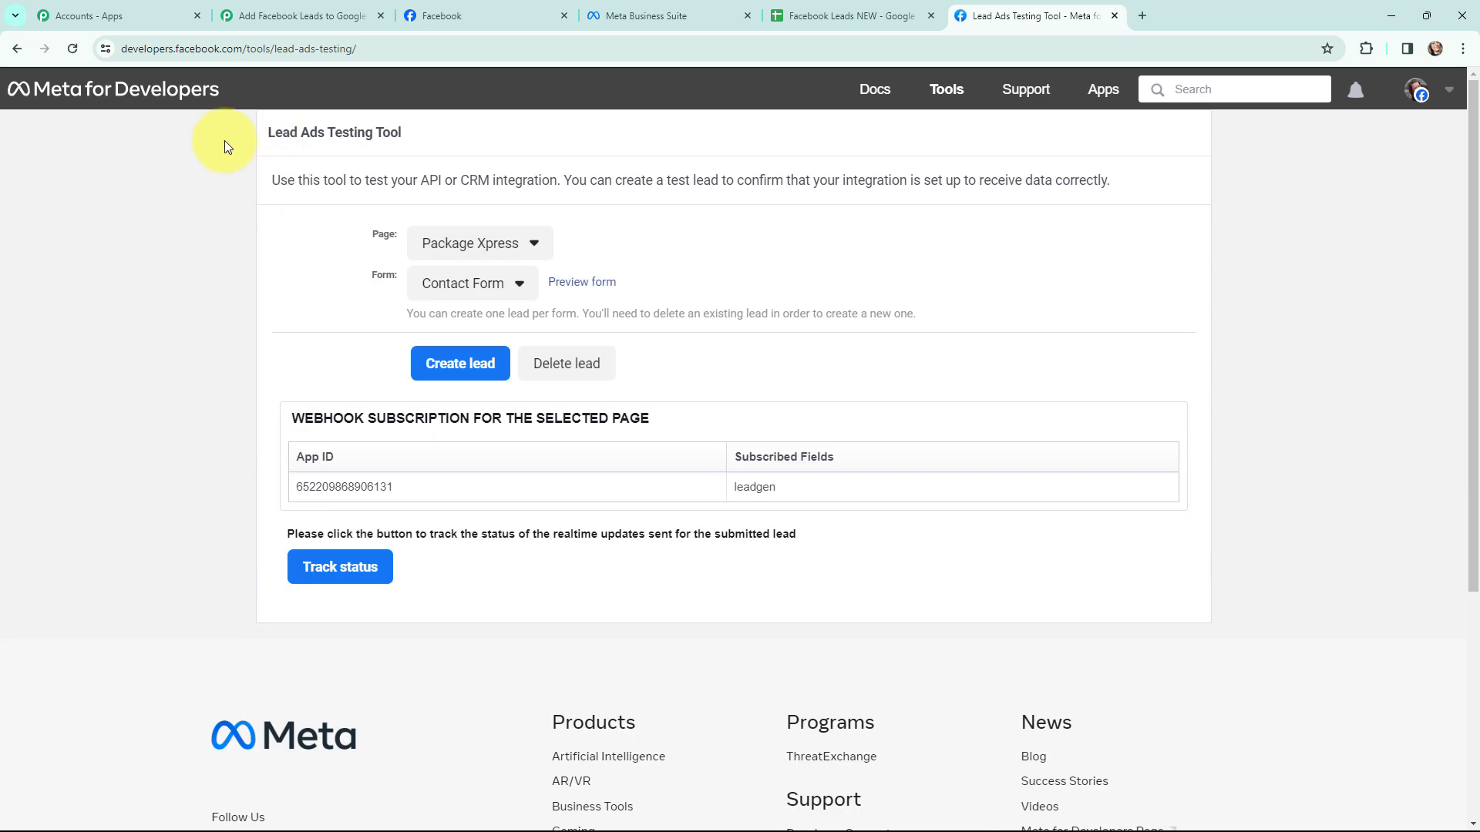
In the Lead Ads Testing Tool, select the Easy Trade page and its Easy Trade Lead Form
click(536, 245)
click(495, 325)
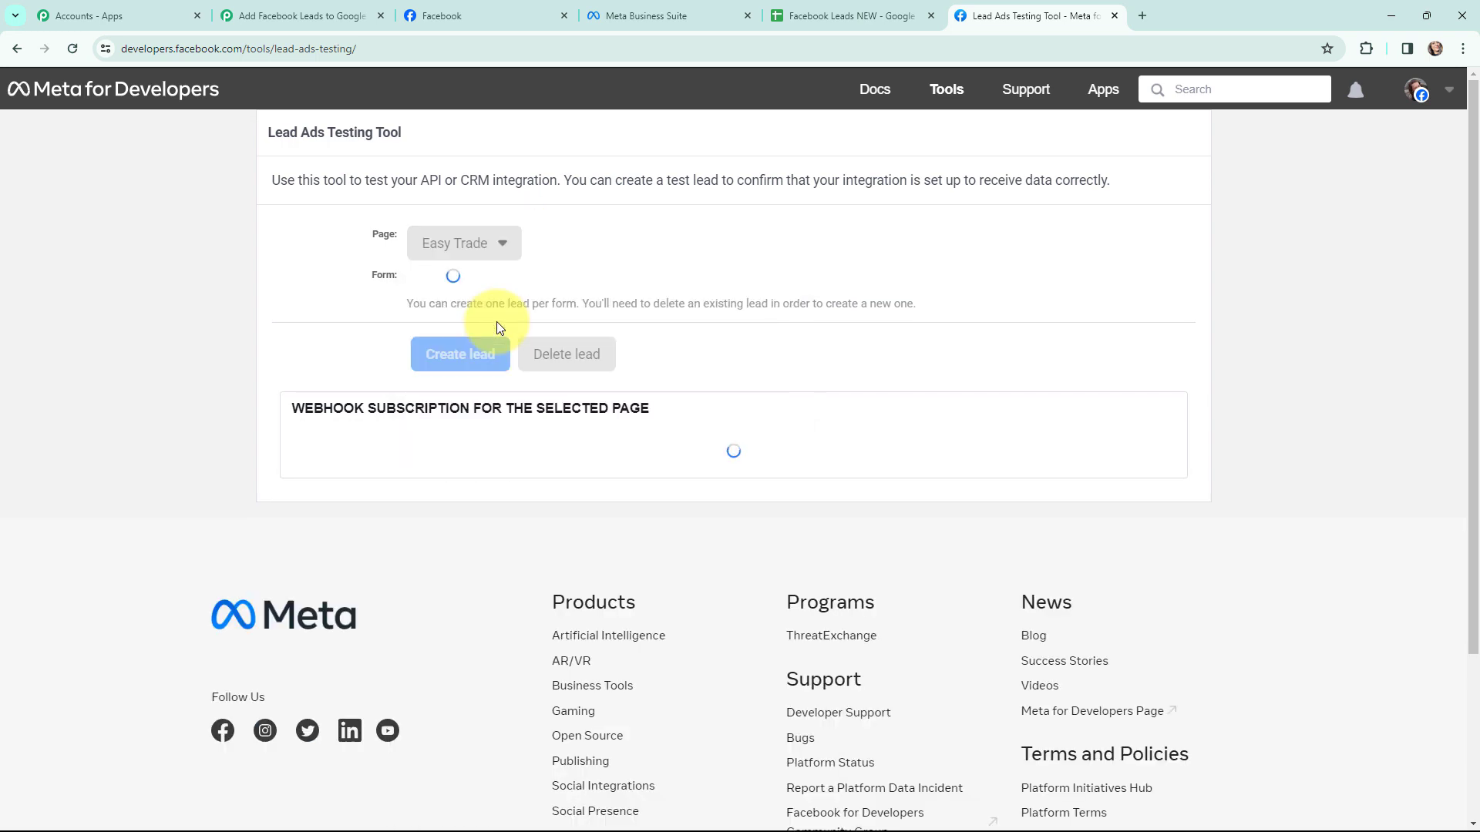
click(544, 288)
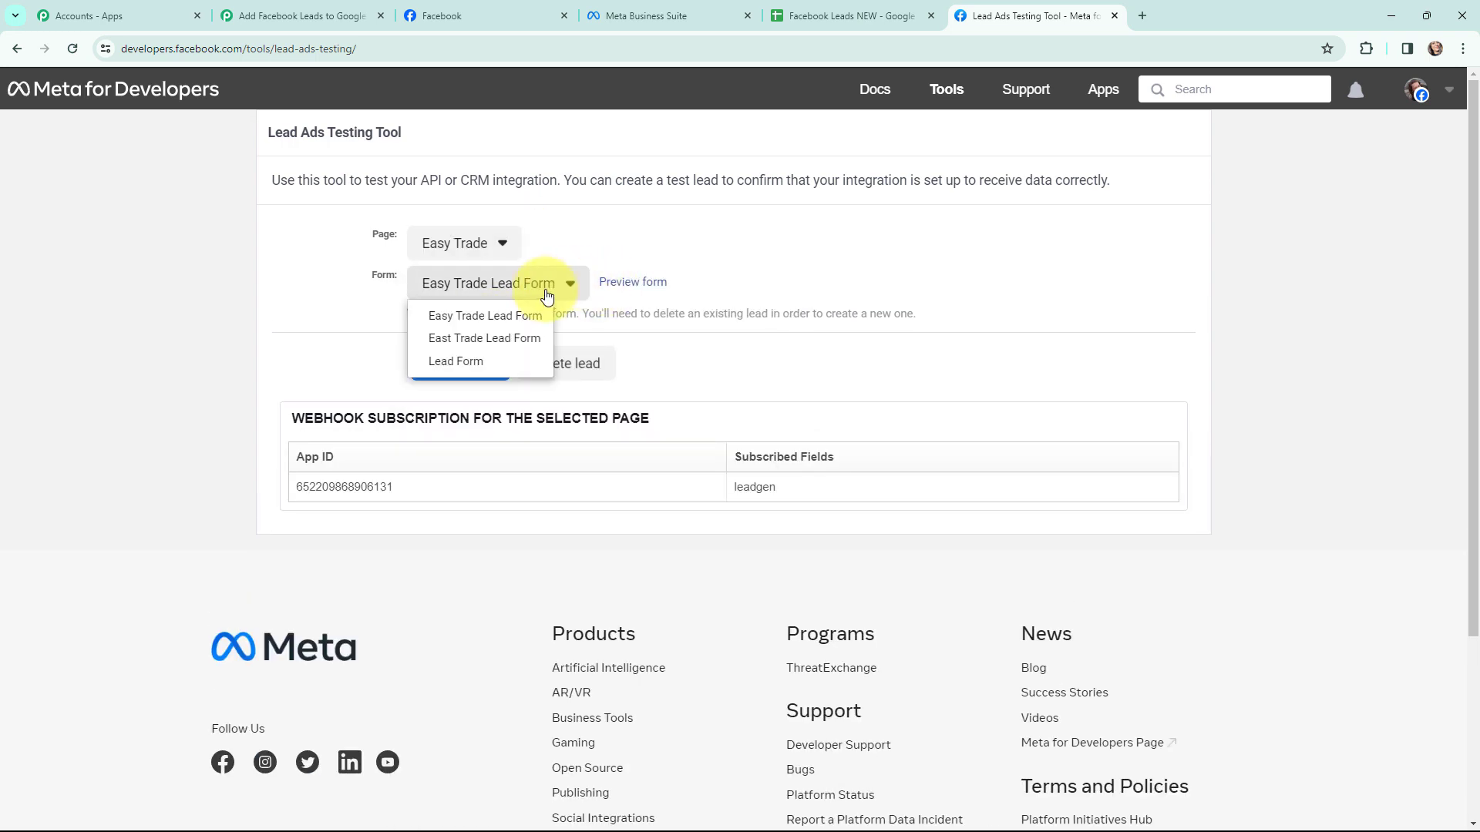
click(502, 323)
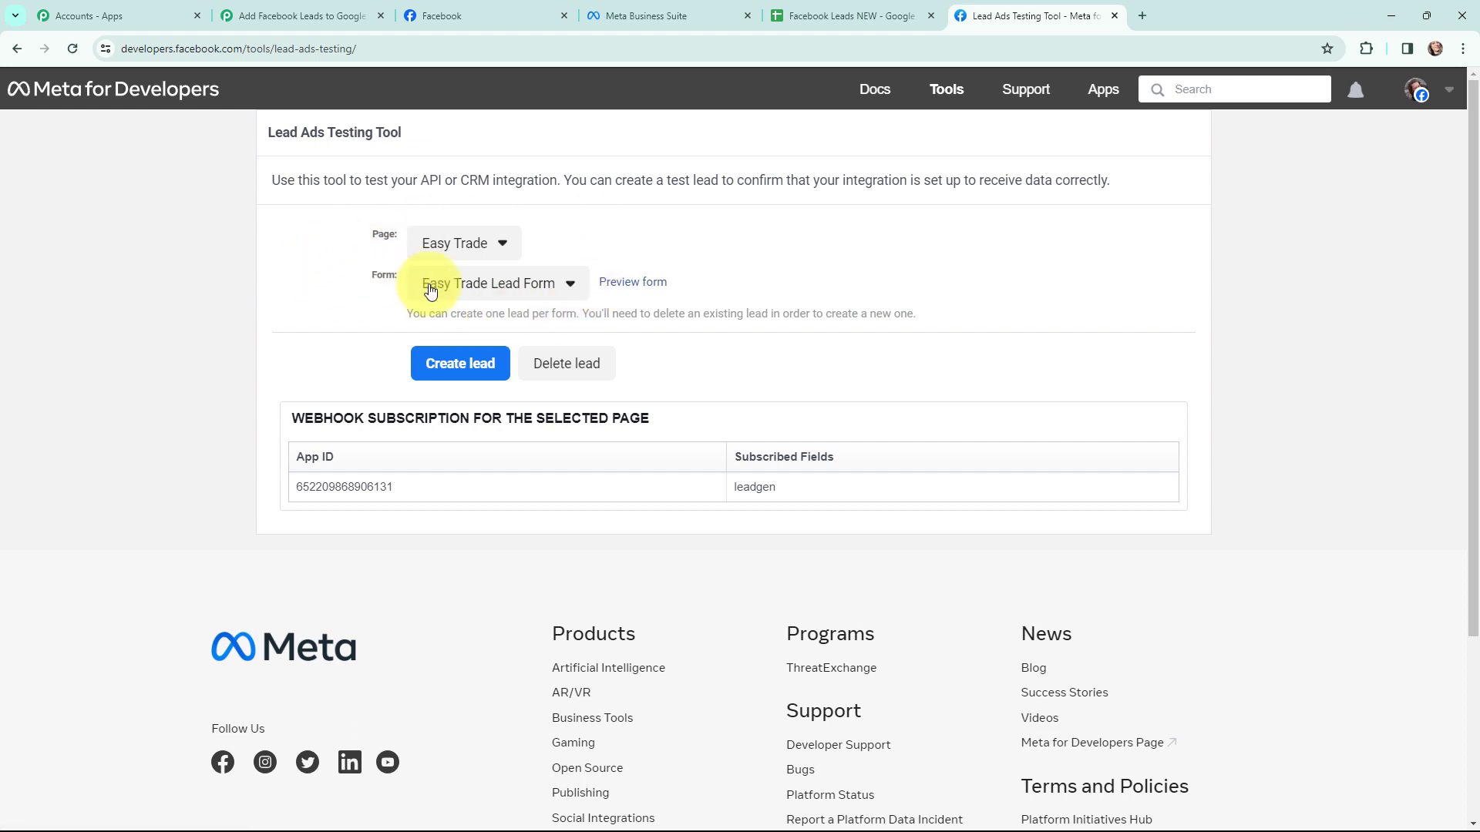
Preview the Easy Trade Lead Form, submit it as a test lead, and close the preview
click(634, 287)
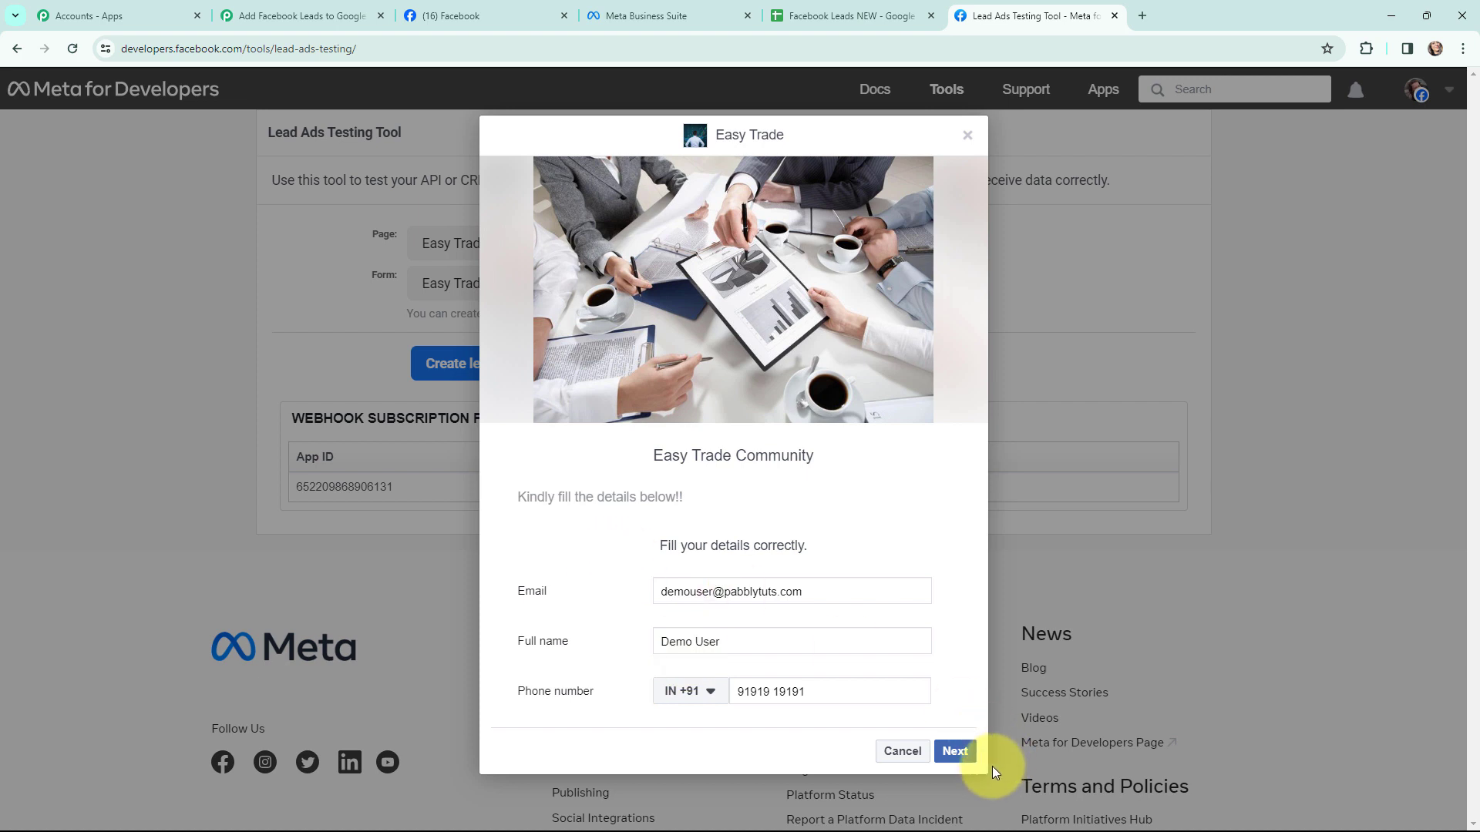
click(955, 751)
click(935, 611)
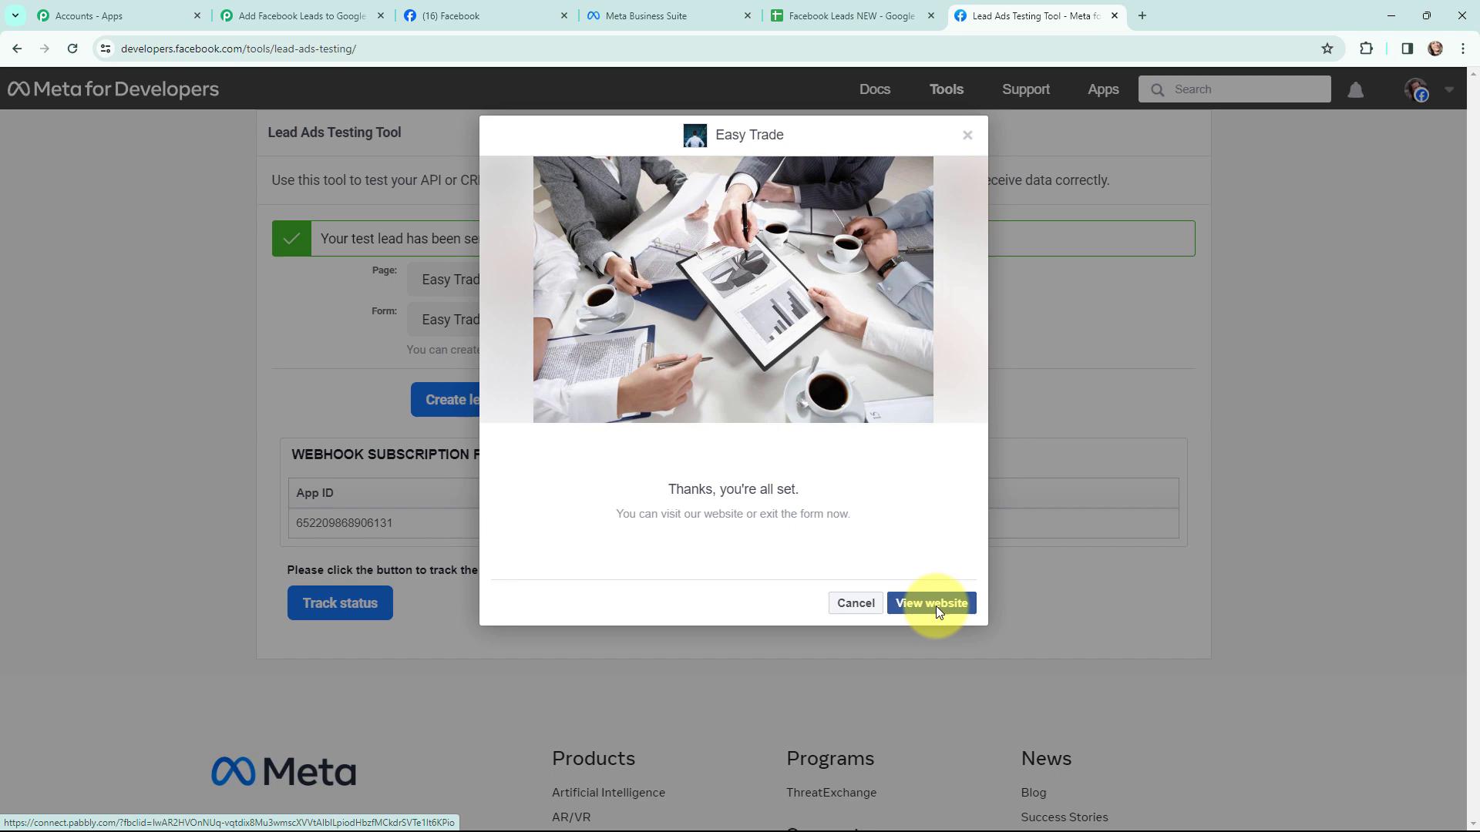
click(967, 136)
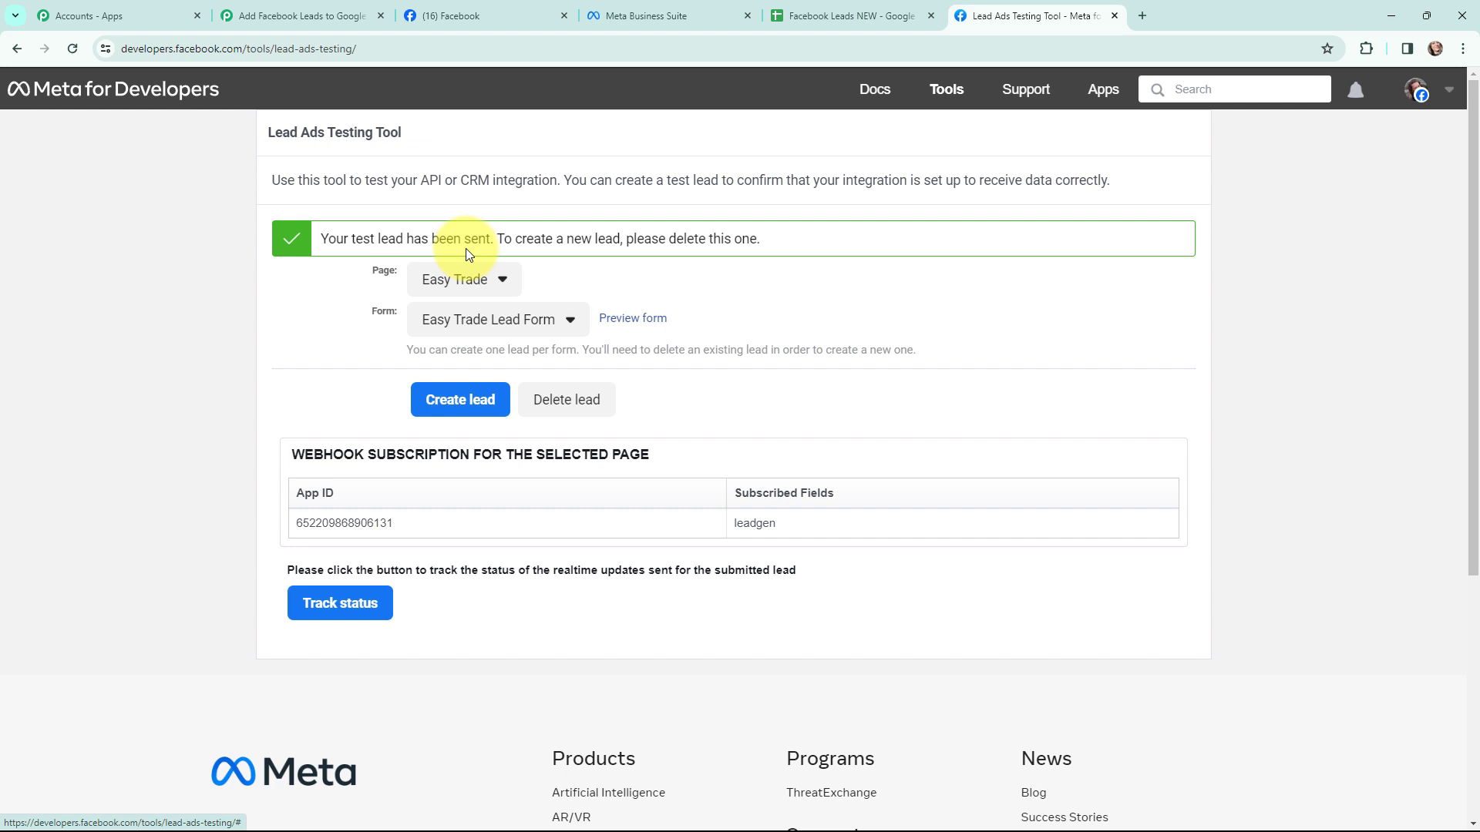
click(301, 15)
scroll(238, 264, down, 5)
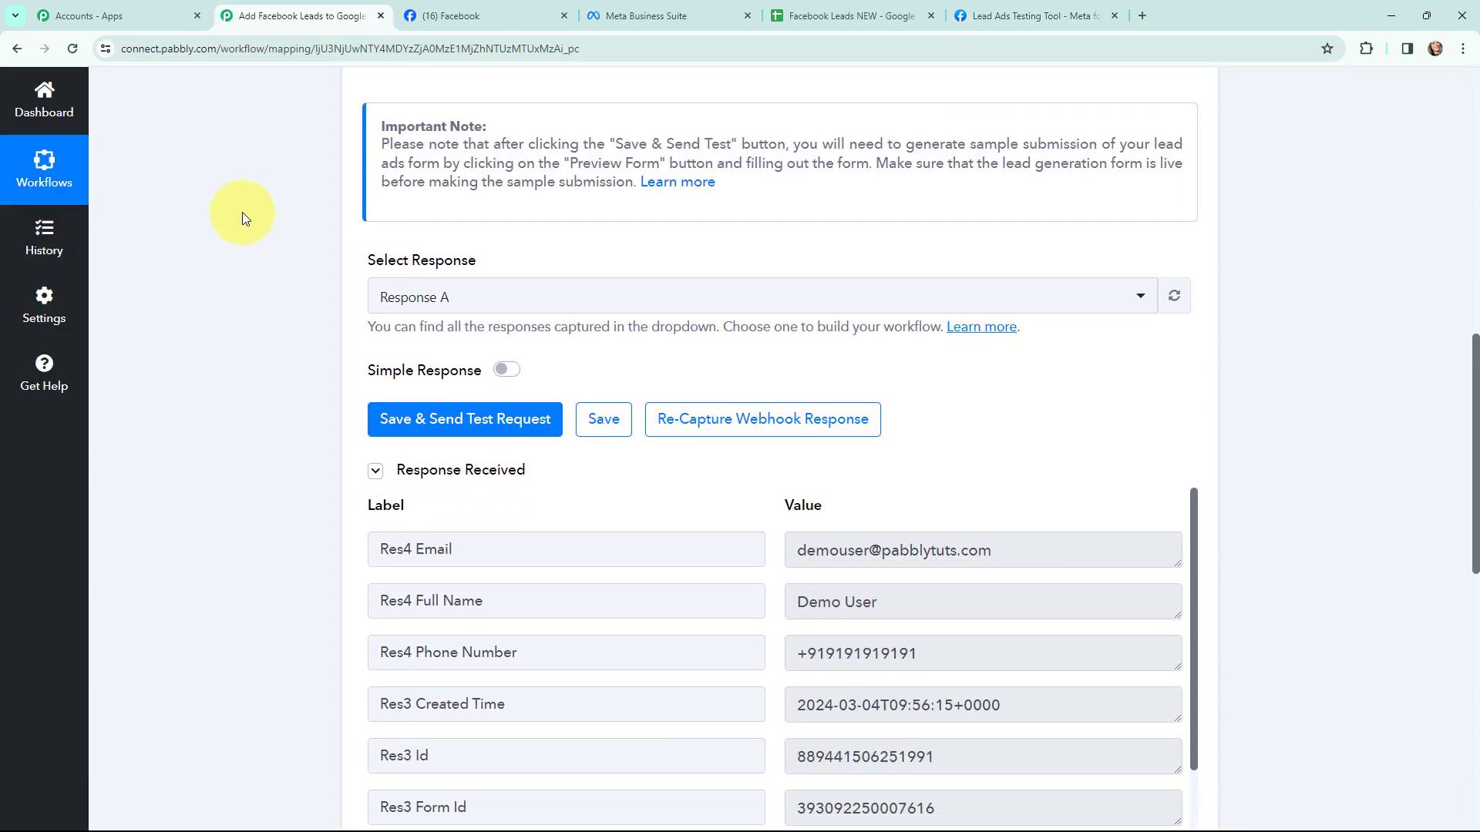
scroll(244, 204, down, 2)
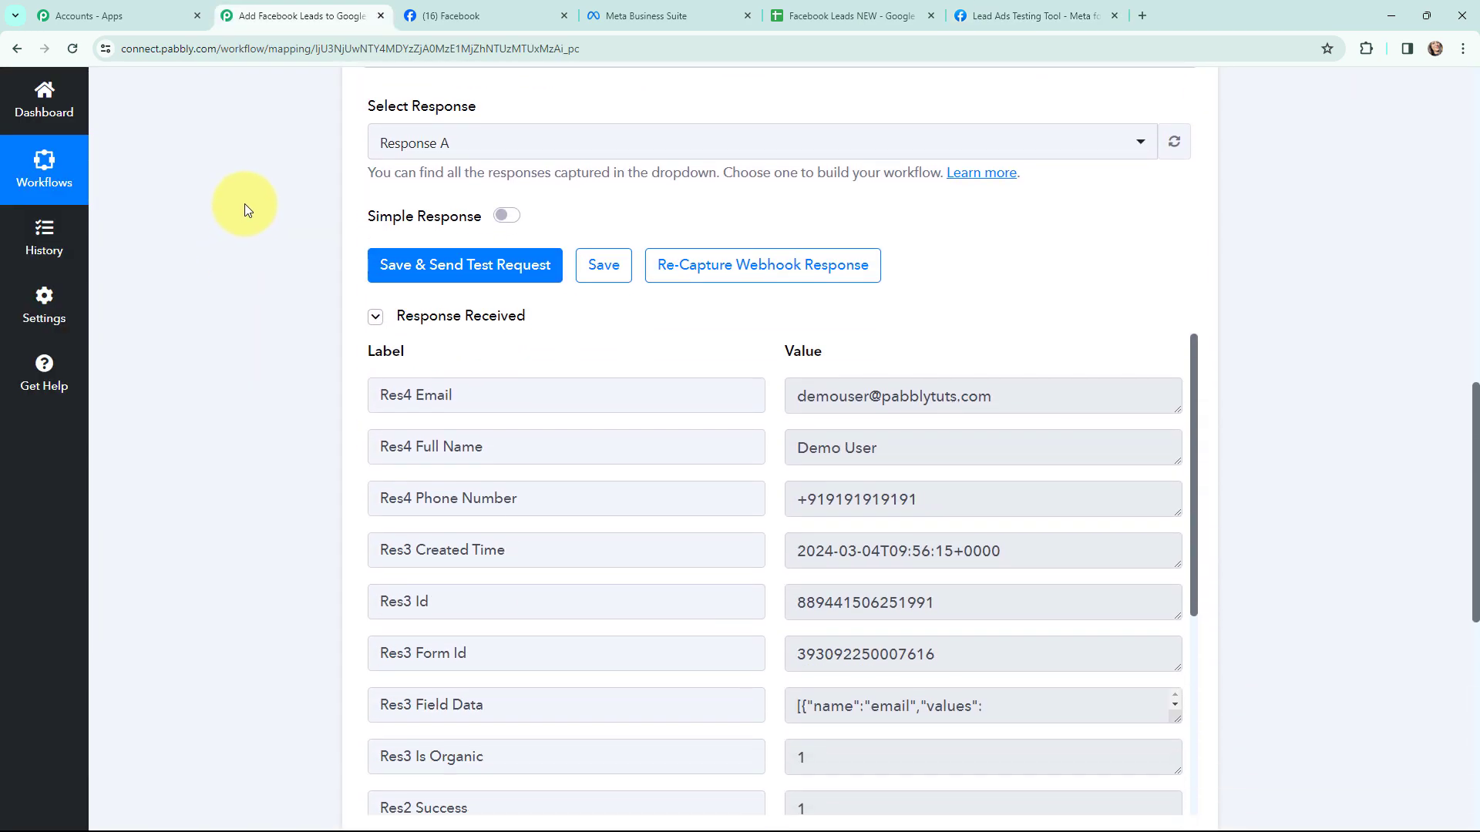
drag(984, 321, 763, 383)
drag(930, 413, 778, 420)
drag(1036, 472, 726, 469)
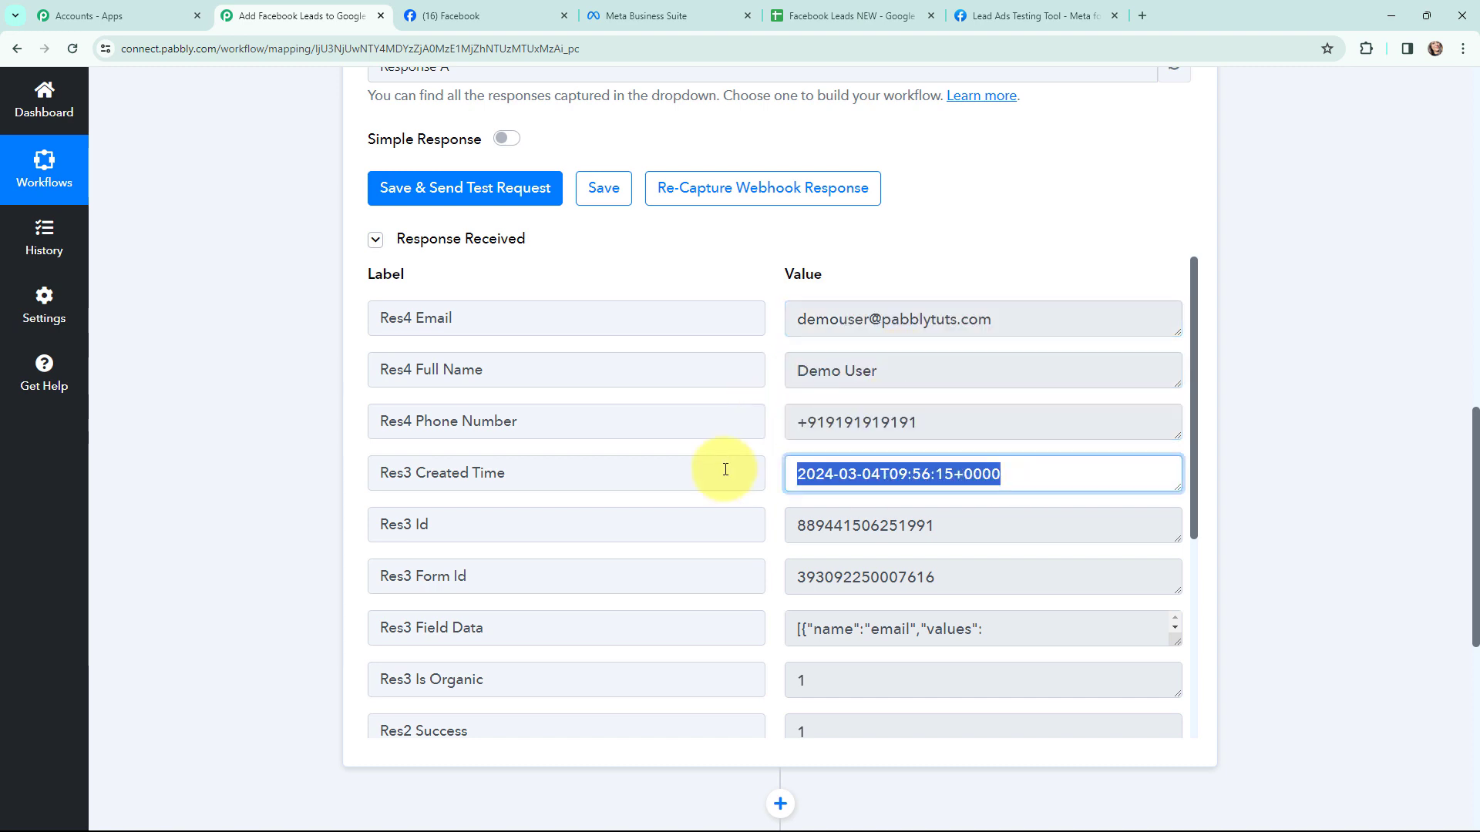
click(1184, 458)
scroll(1195, 509, down, 4)
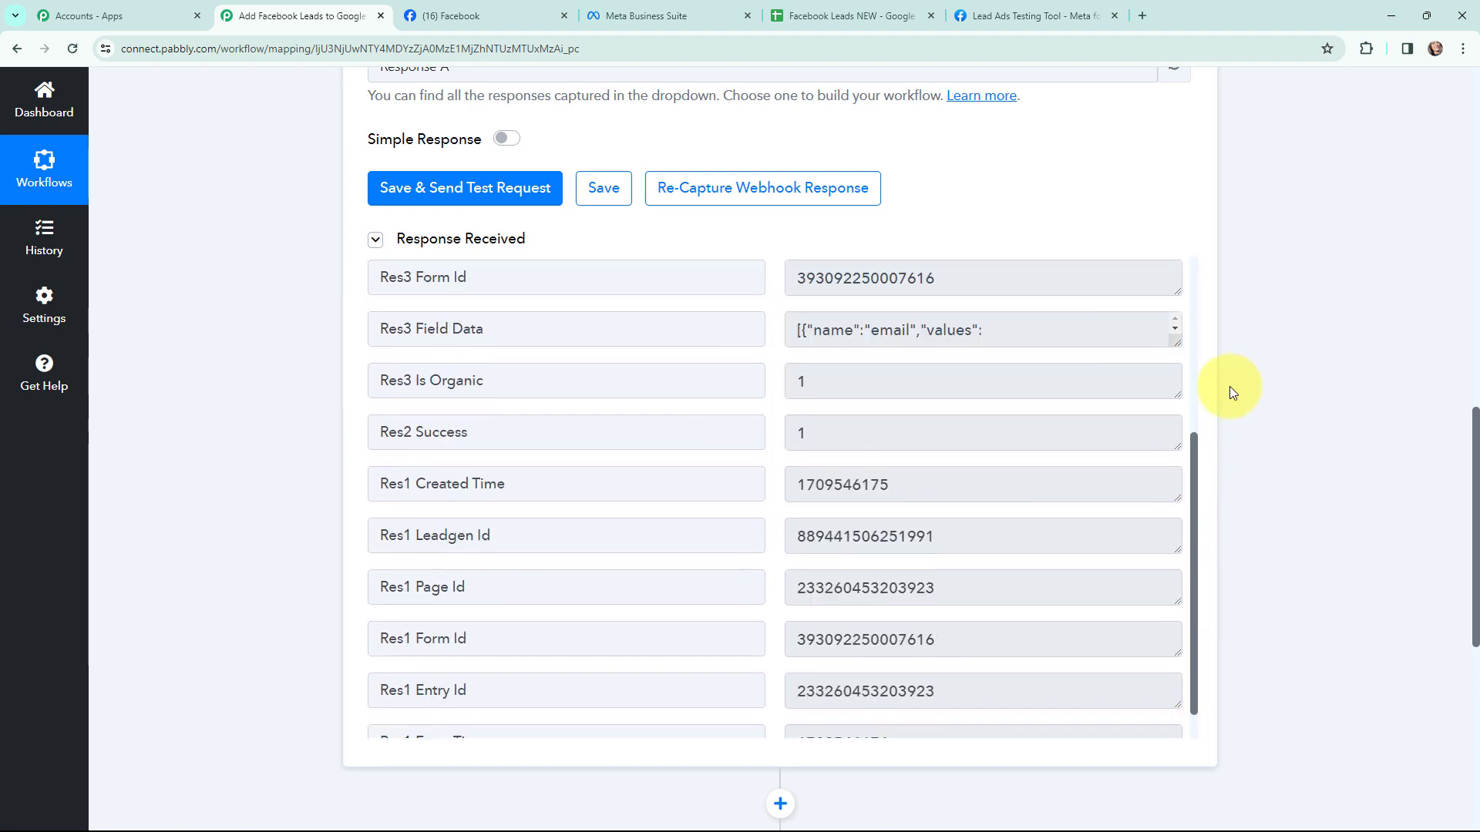
scroll(1214, 423, up, 4)
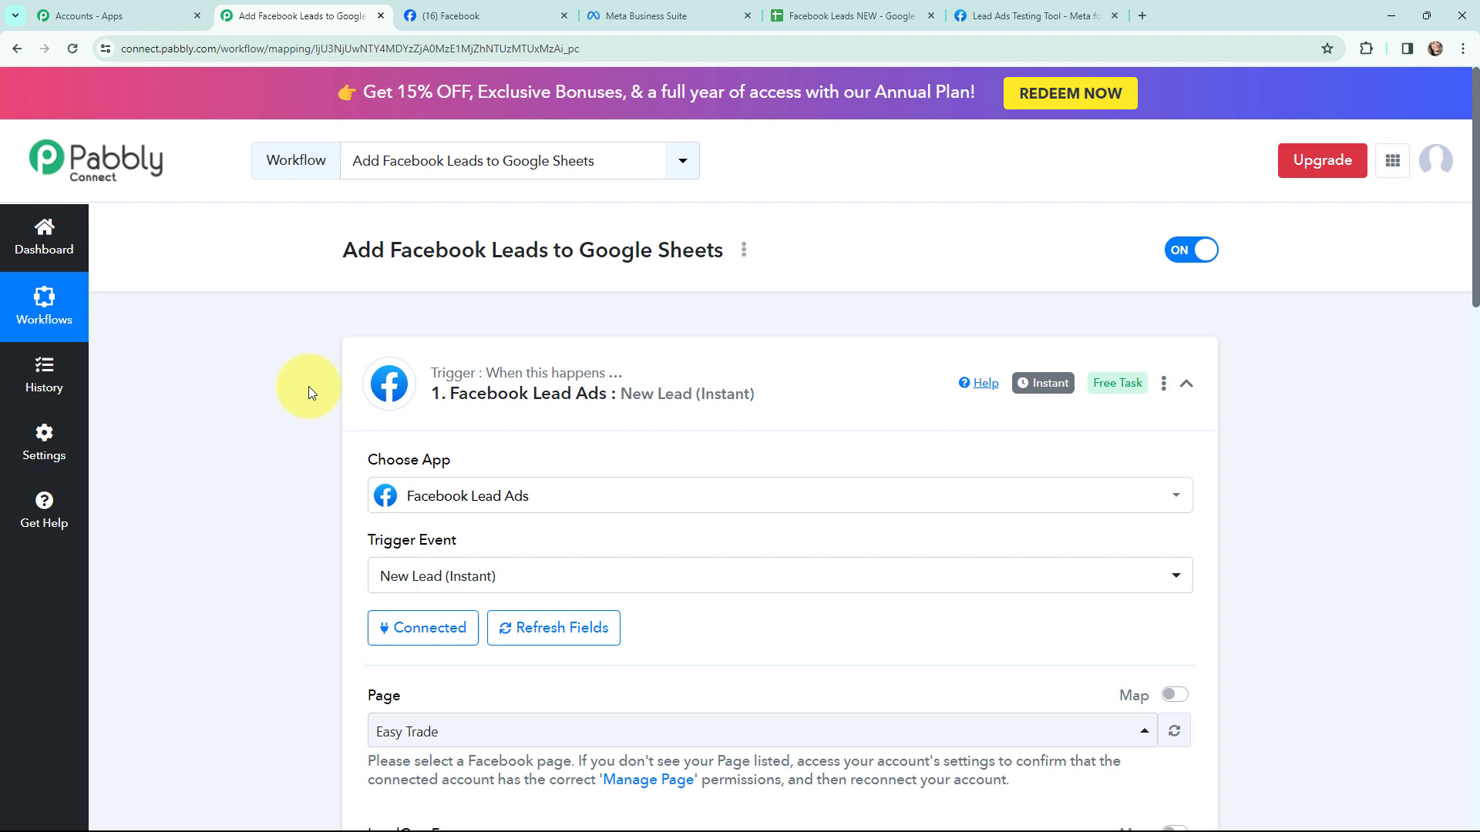
Add a new Google connection to the Google Sheets Add New Row action via Sign in with Google
click(409, 379)
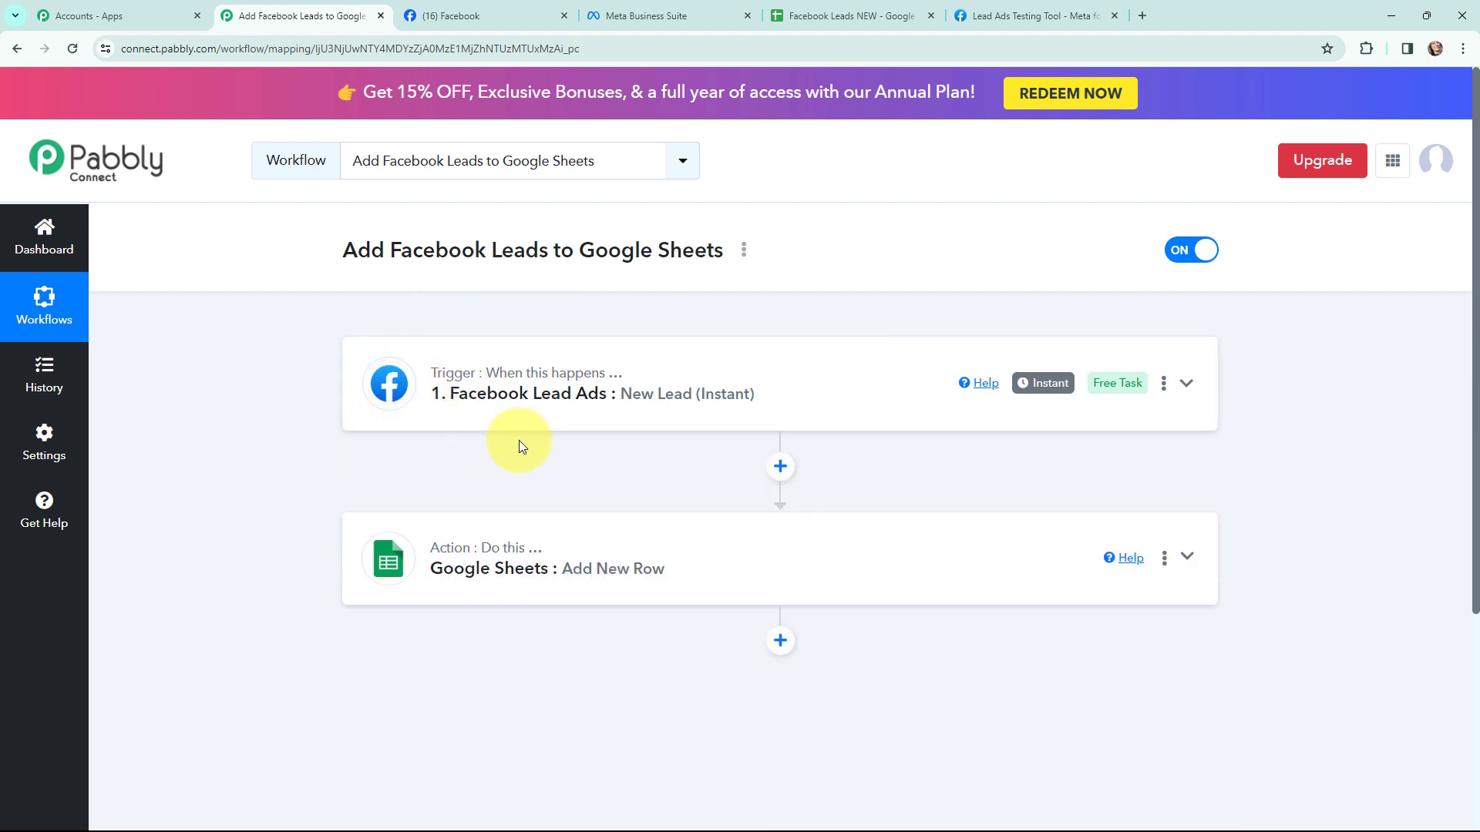
click(377, 566)
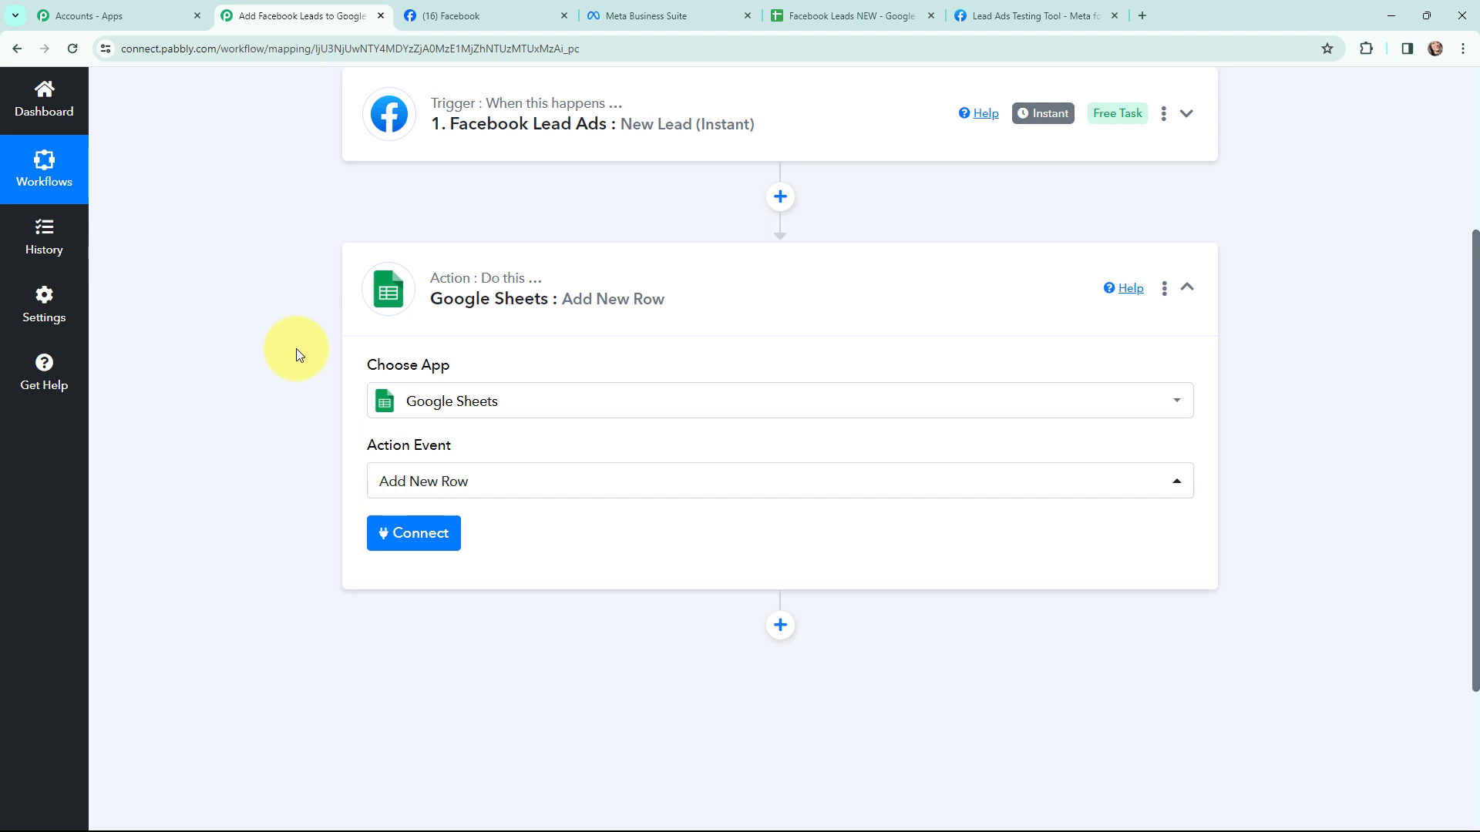
click(403, 538)
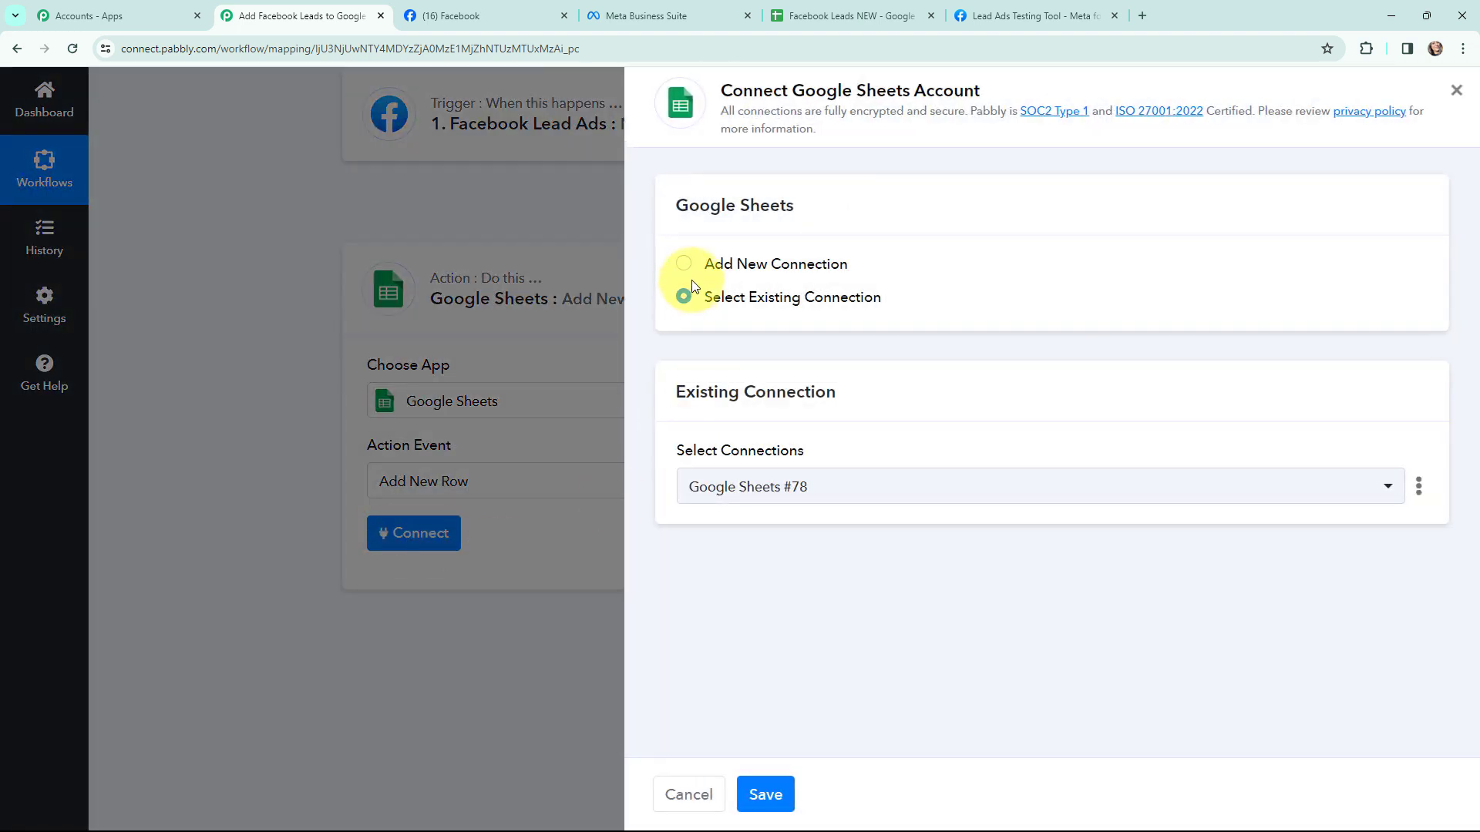
click(684, 264)
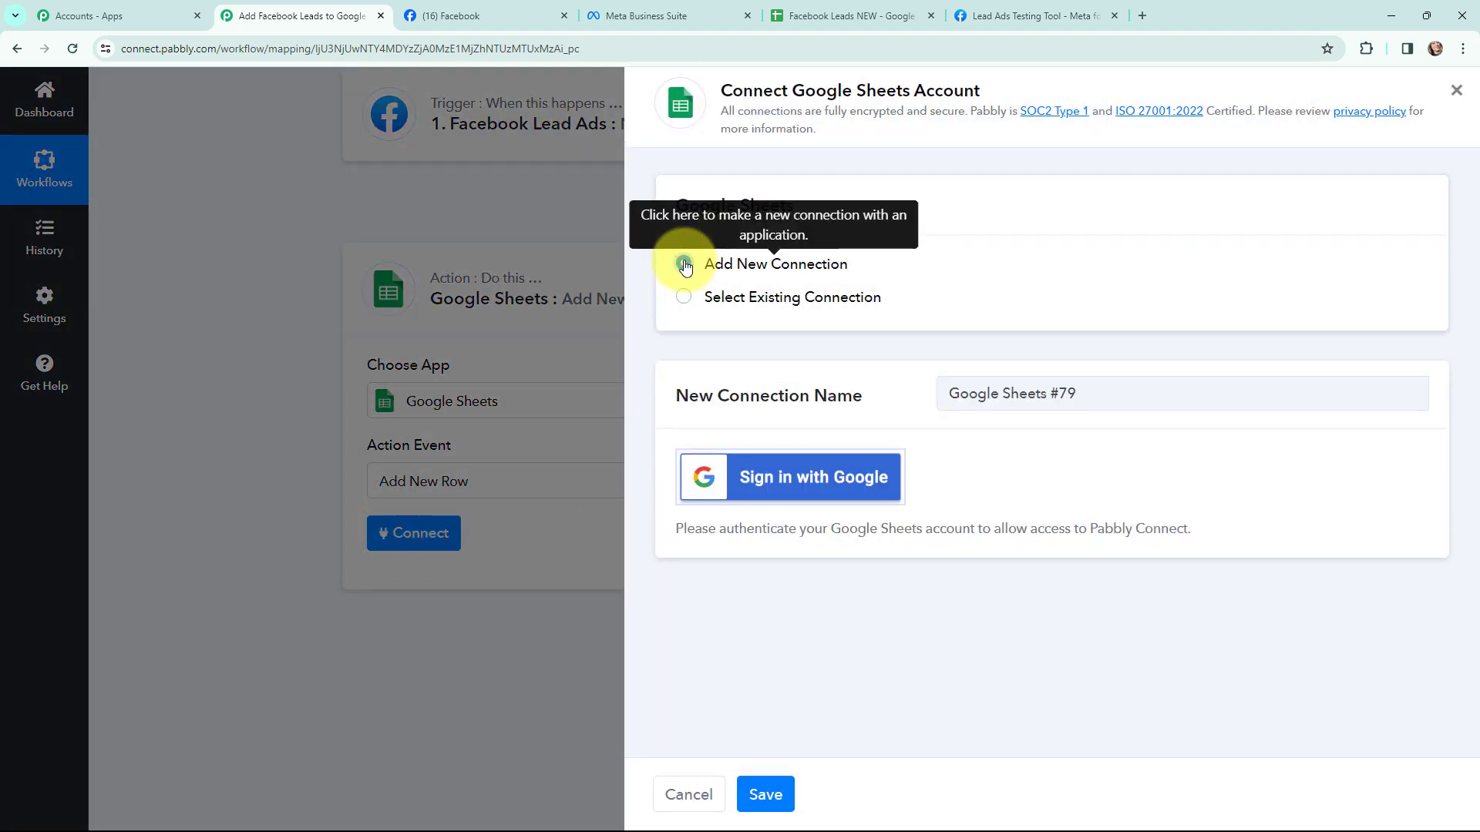
click(776, 488)
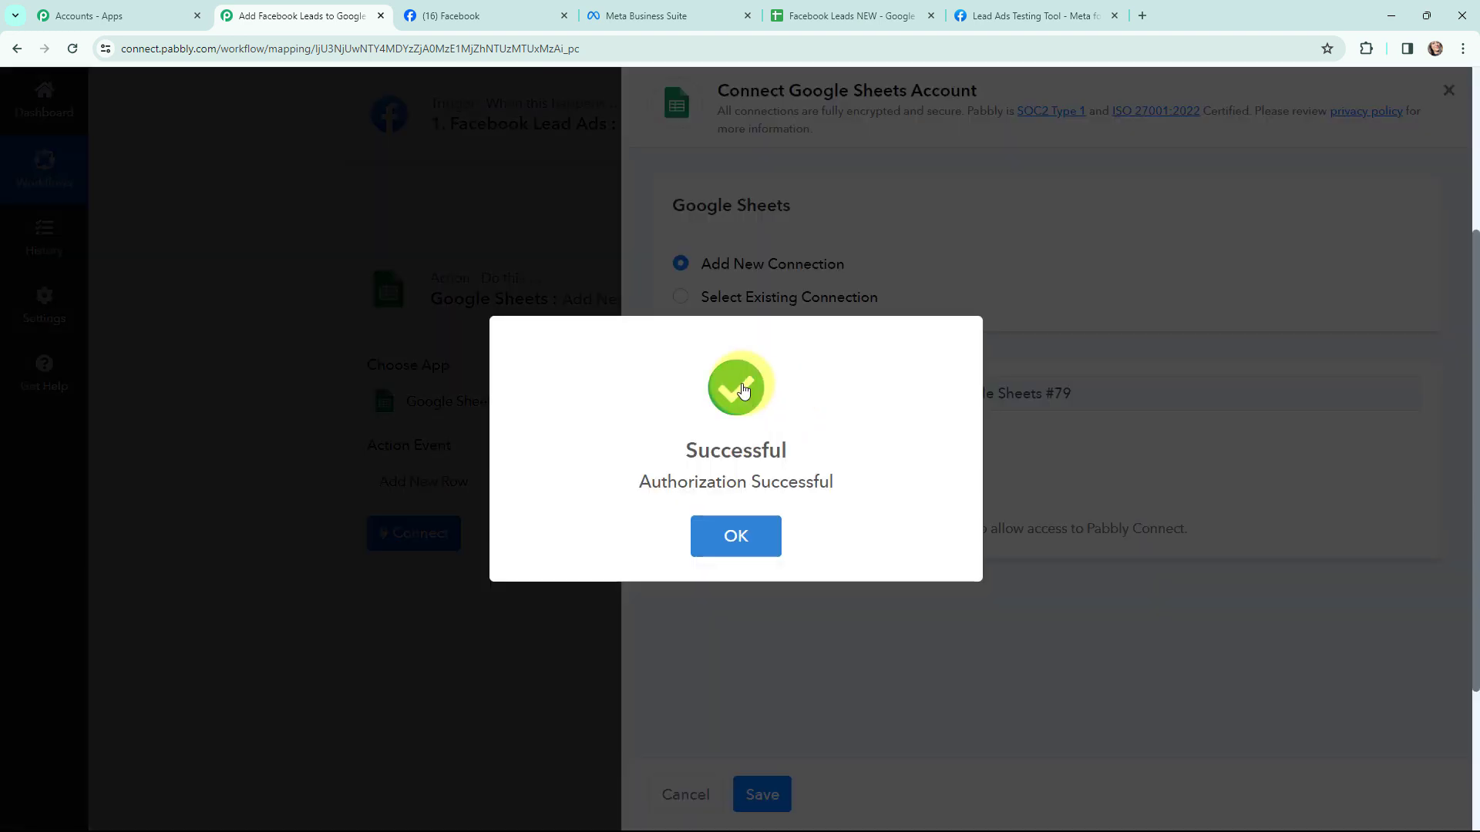
click(733, 535)
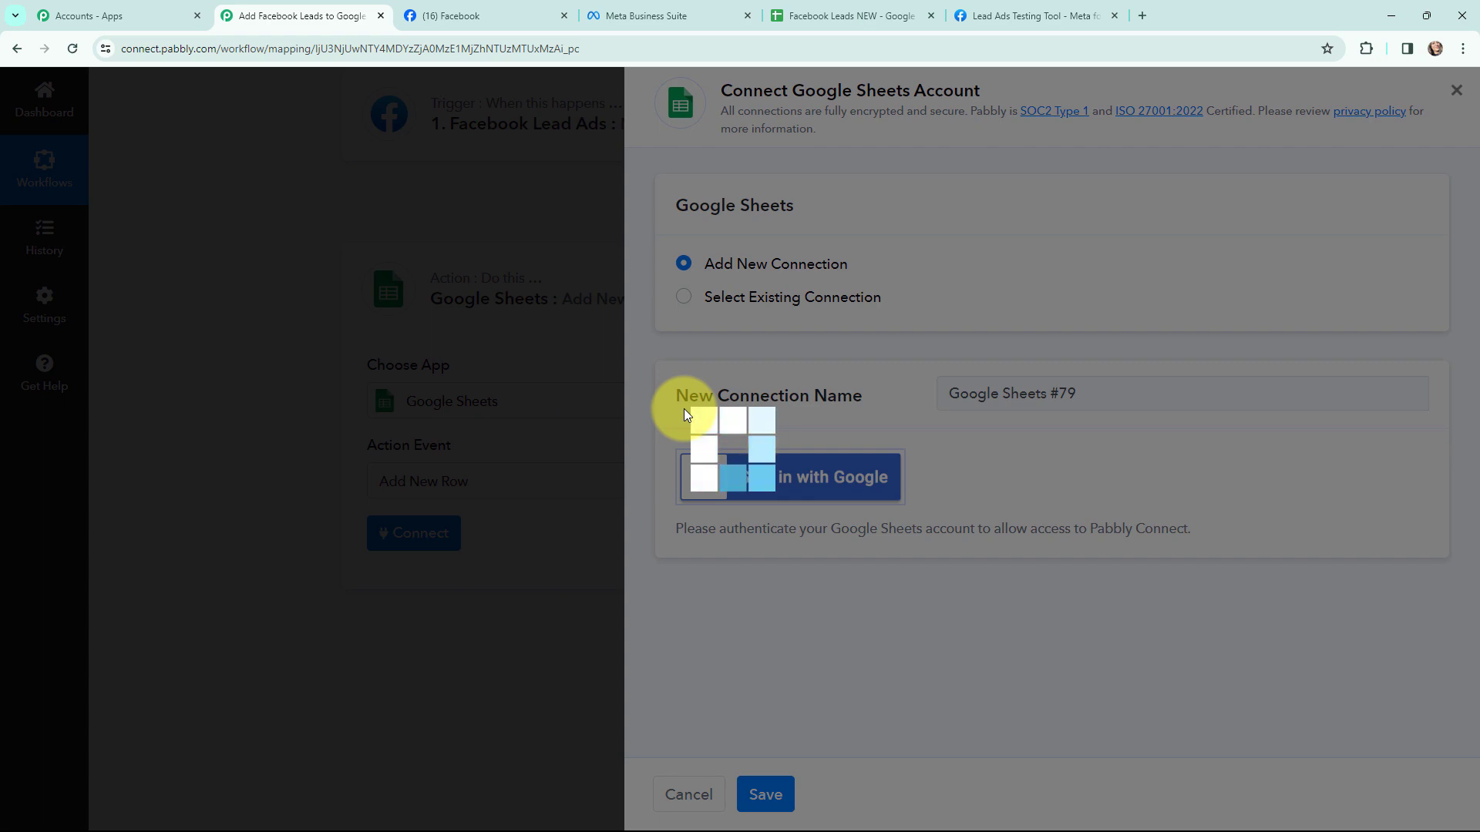
scroll(683, 409, down, 2)
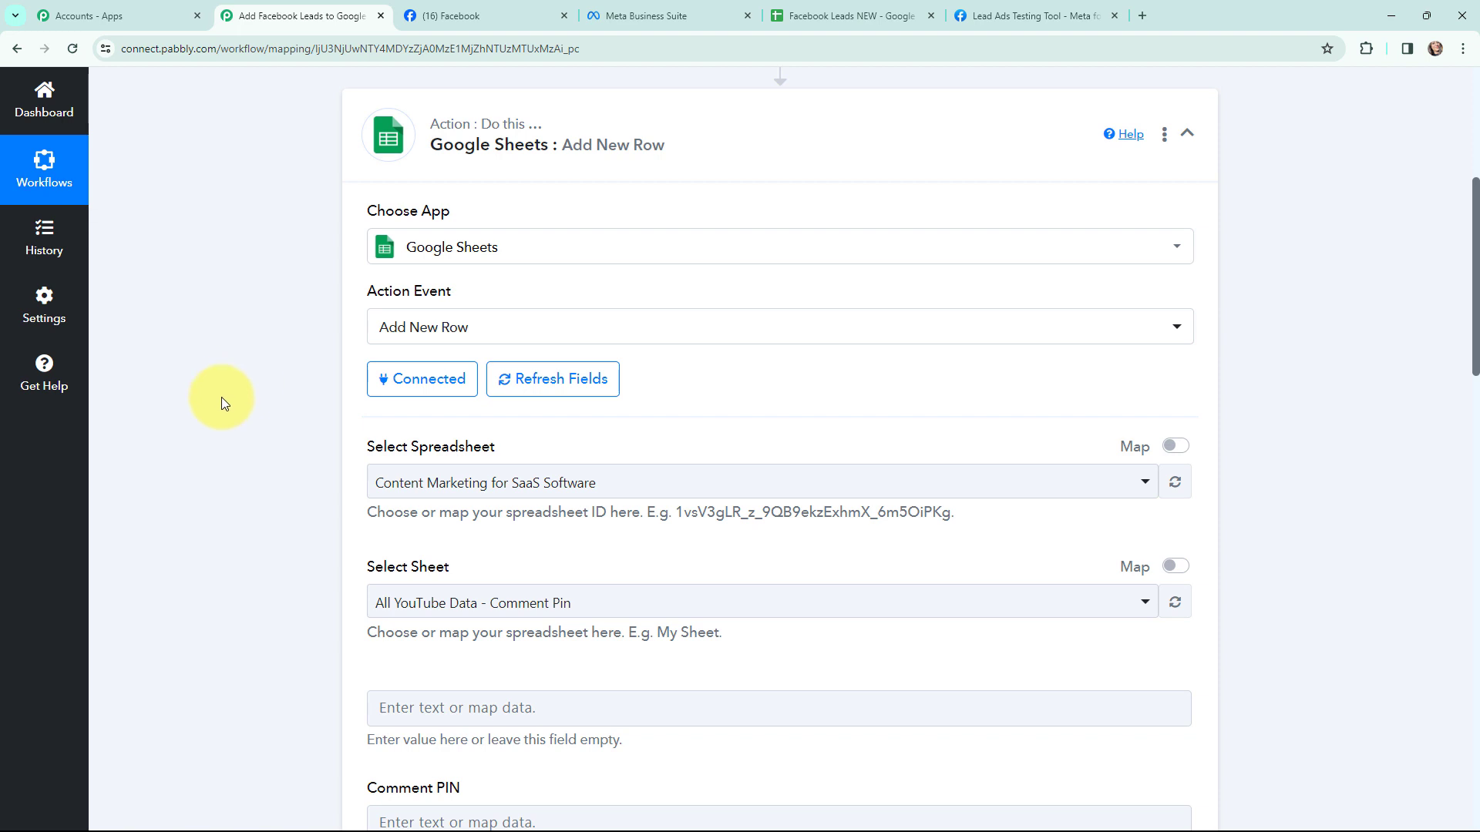
Choose the Facebook Leads NEW spreadsheet with Sheet1, checking the sheet tab name in Google Sheets
click(794, 16)
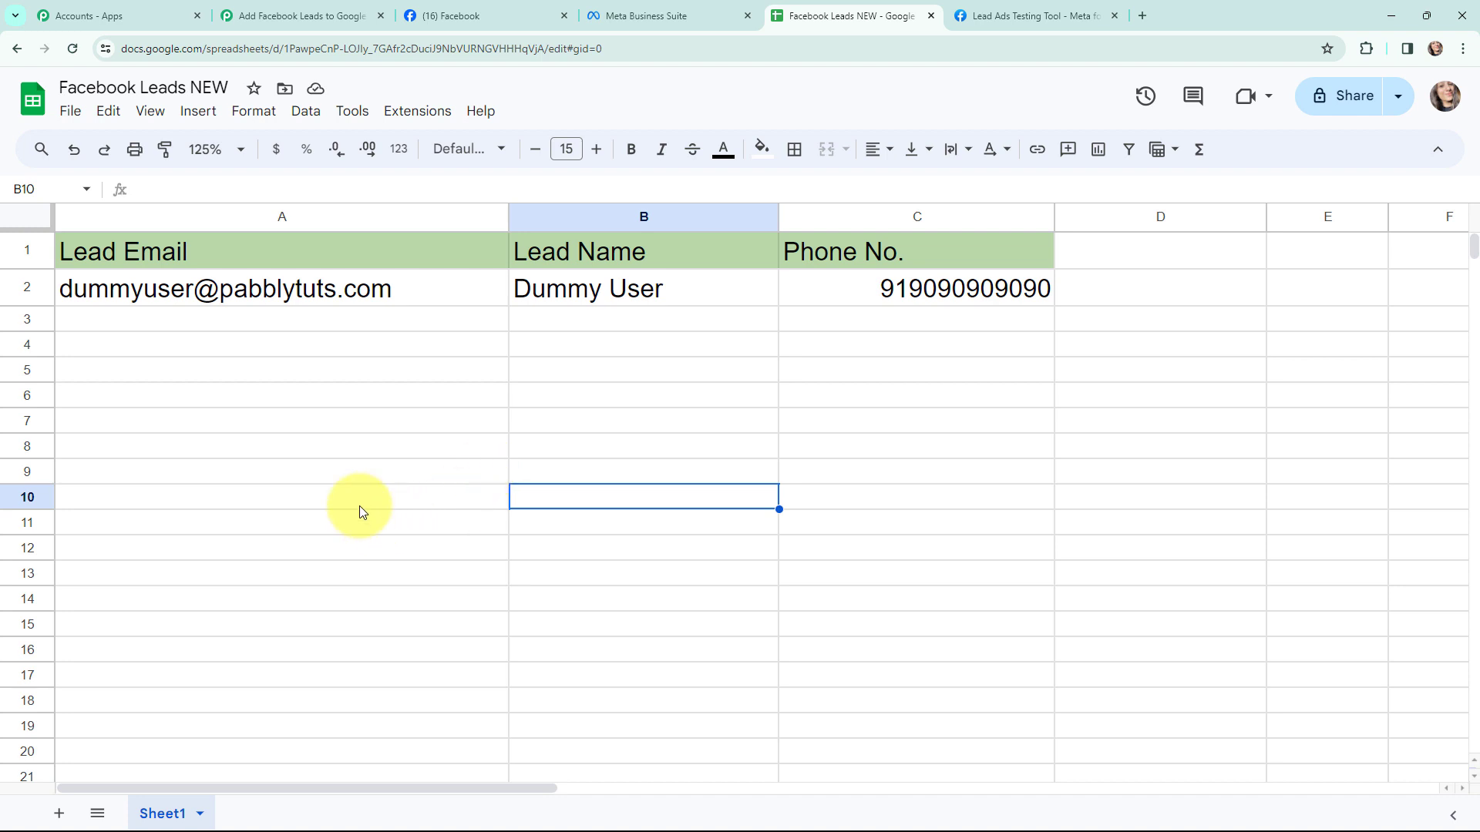
click(331, 6)
click(405, 483)
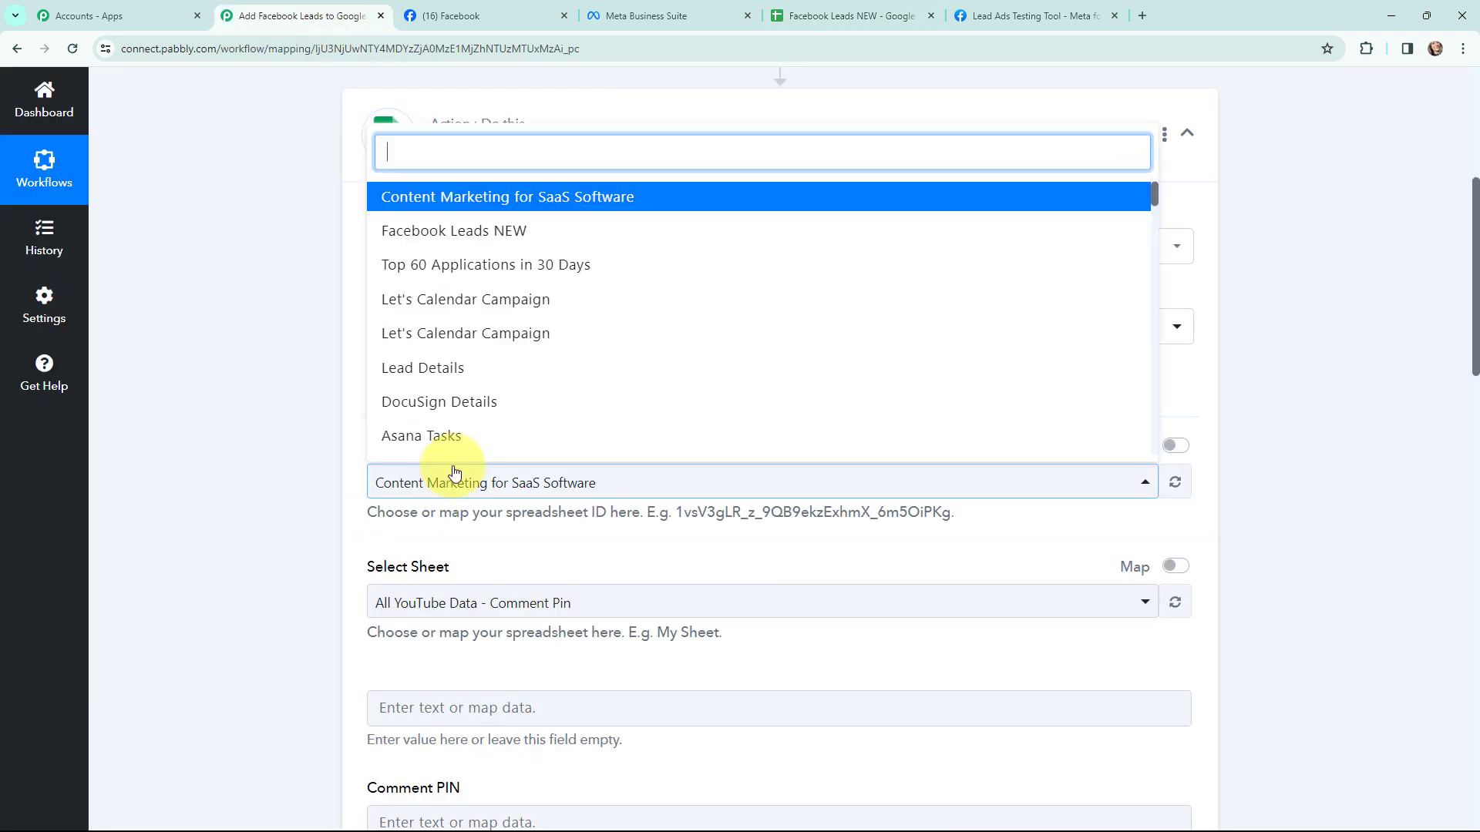
click(562, 230)
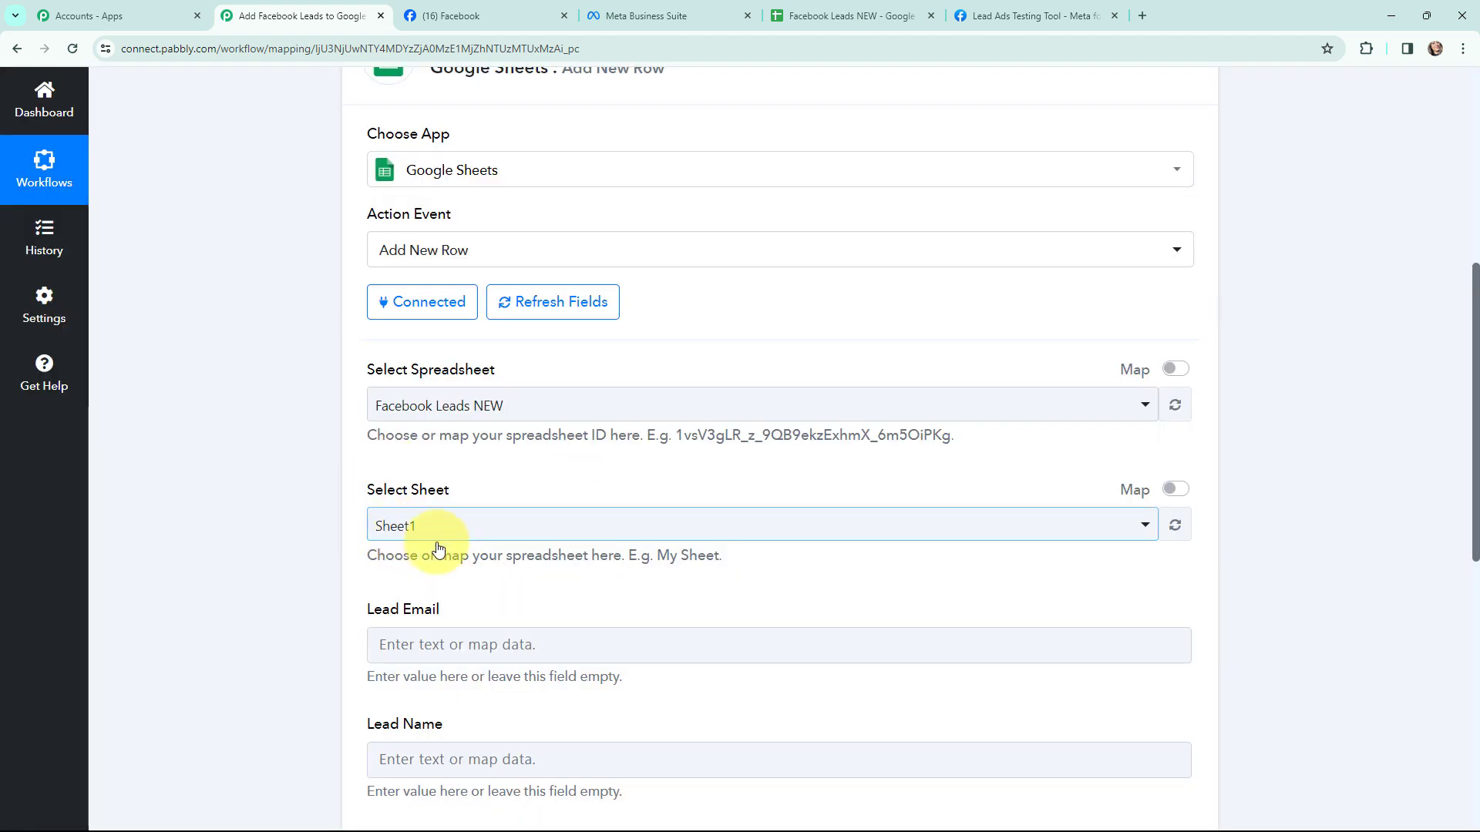
click(815, 9)
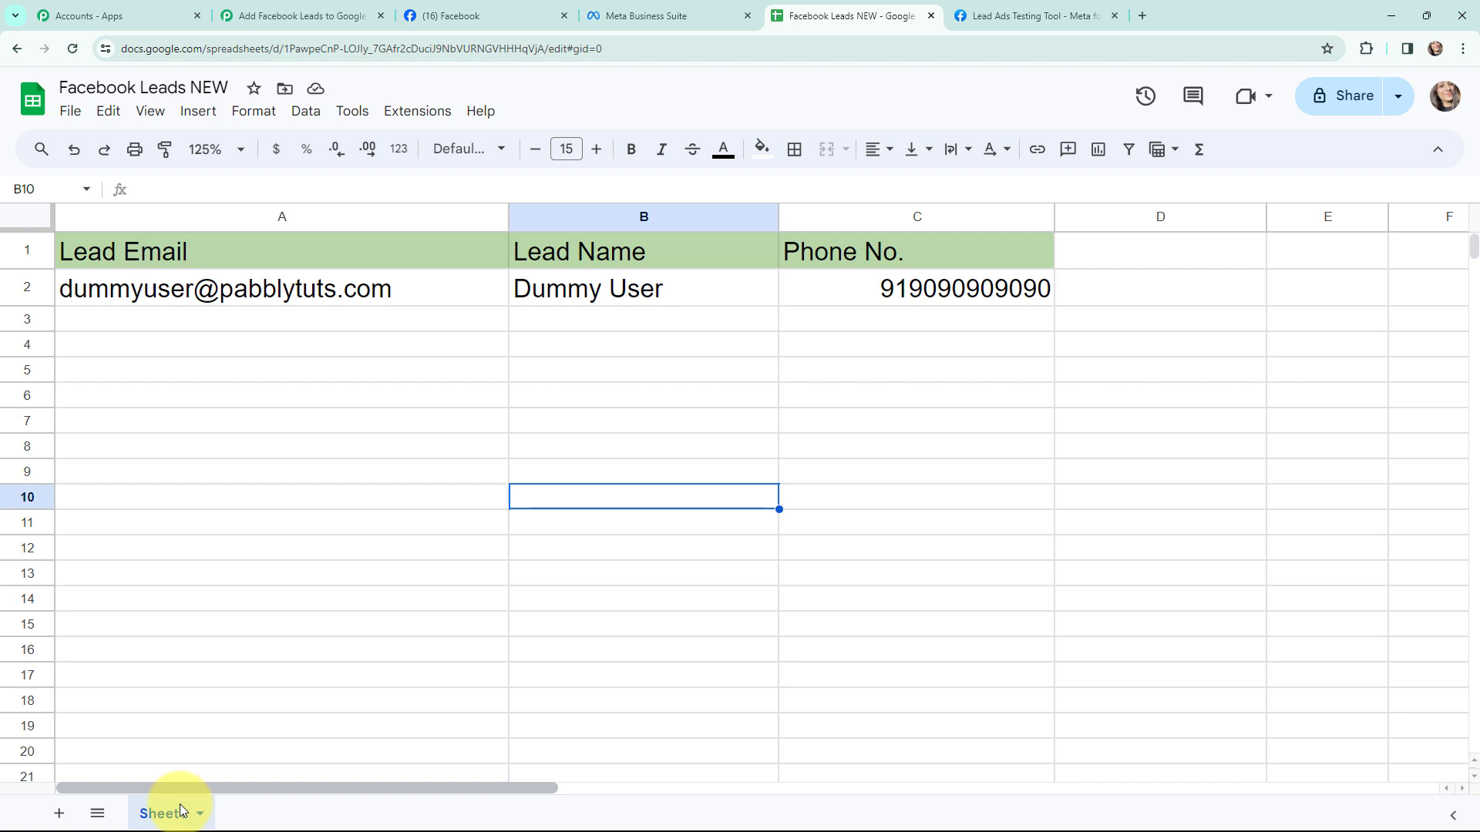
click(300, 8)
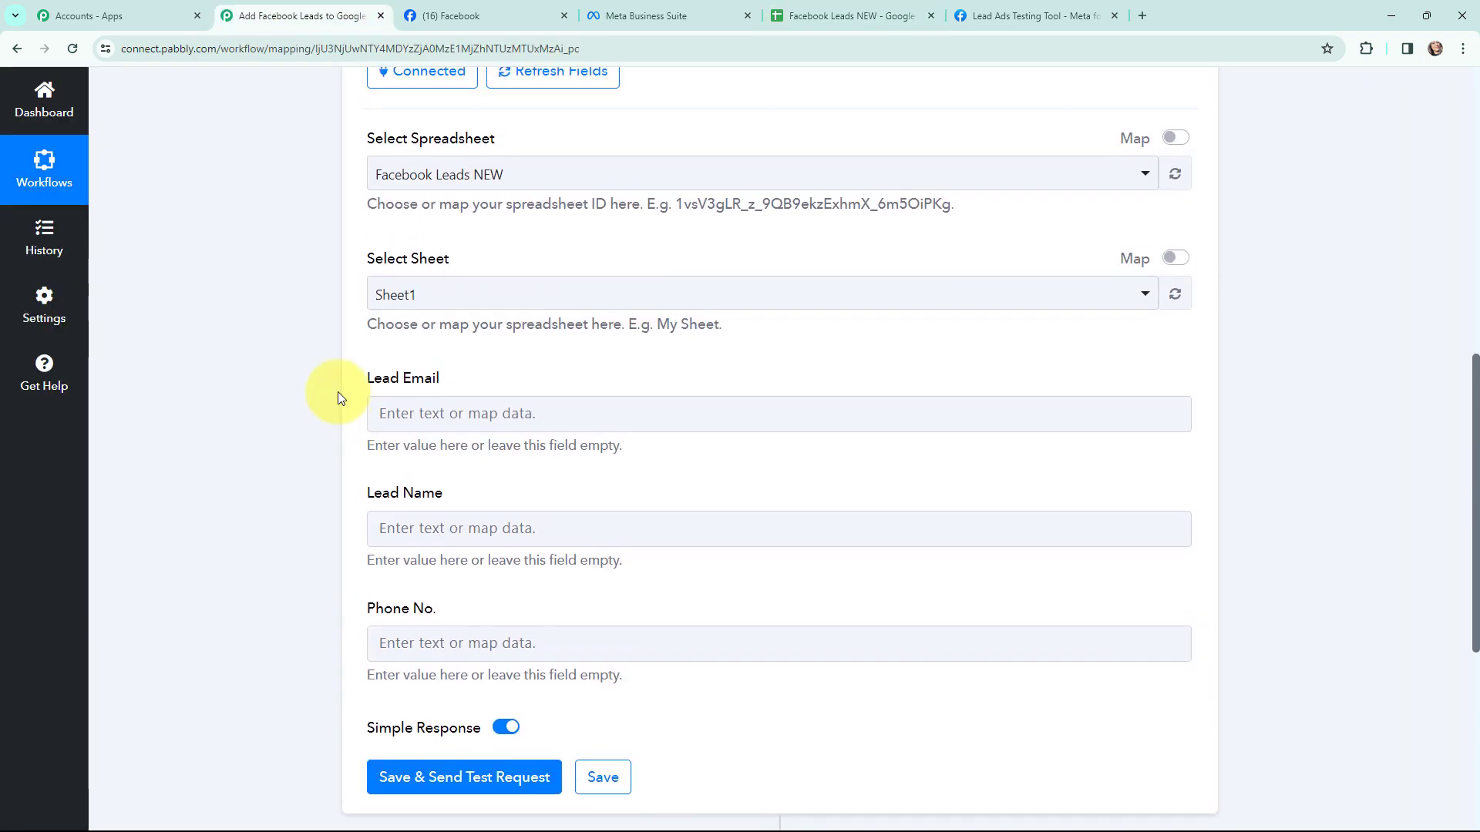
Map Res4 Email into Lead Email and Res4 Full Name into Lead Name
scroll(338, 391, down, 1)
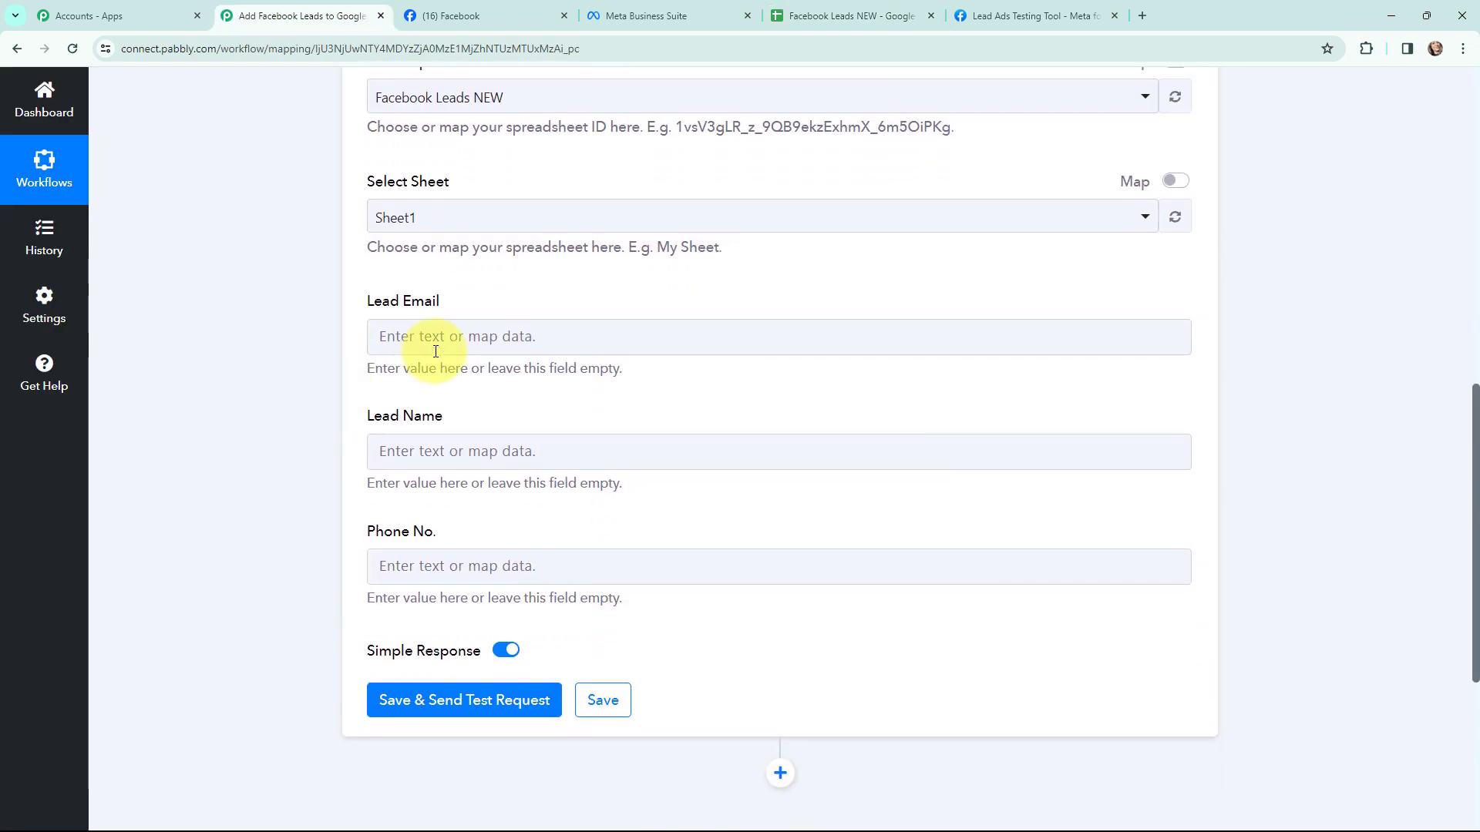
click(481, 336)
click(496, 494)
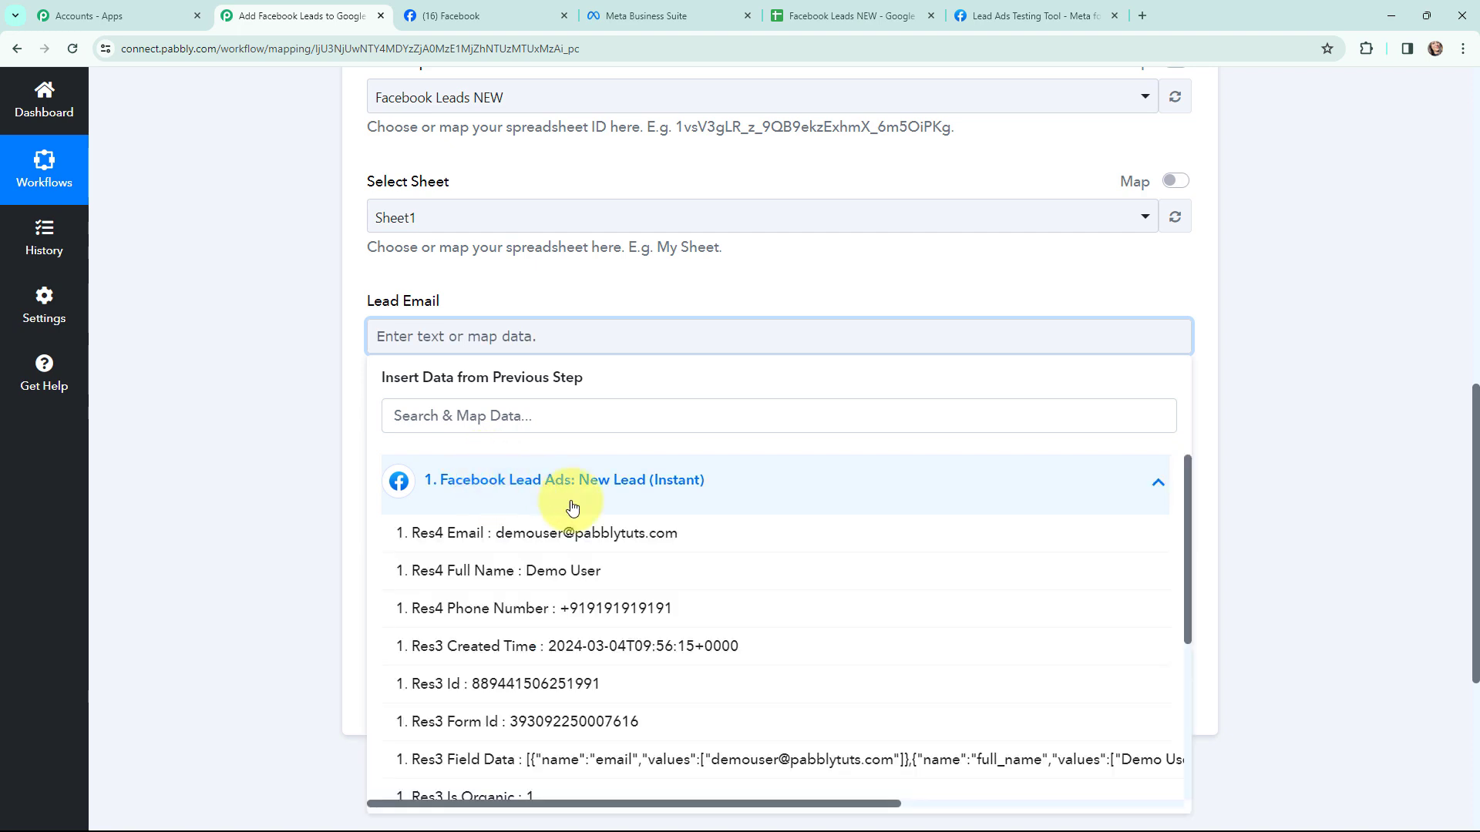
click(598, 536)
click(314, 406)
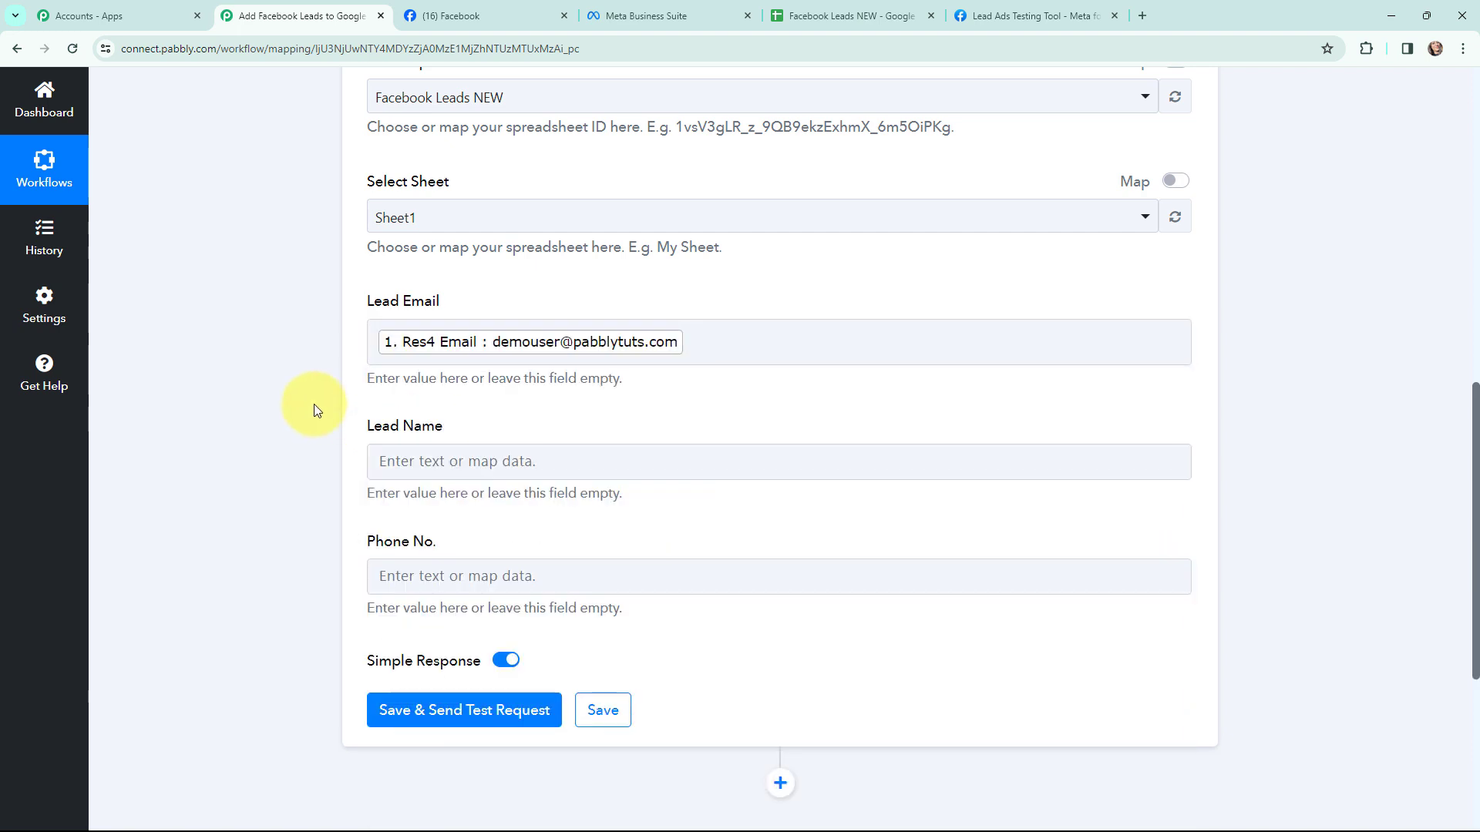
click(423, 463)
click(530, 603)
click(574, 695)
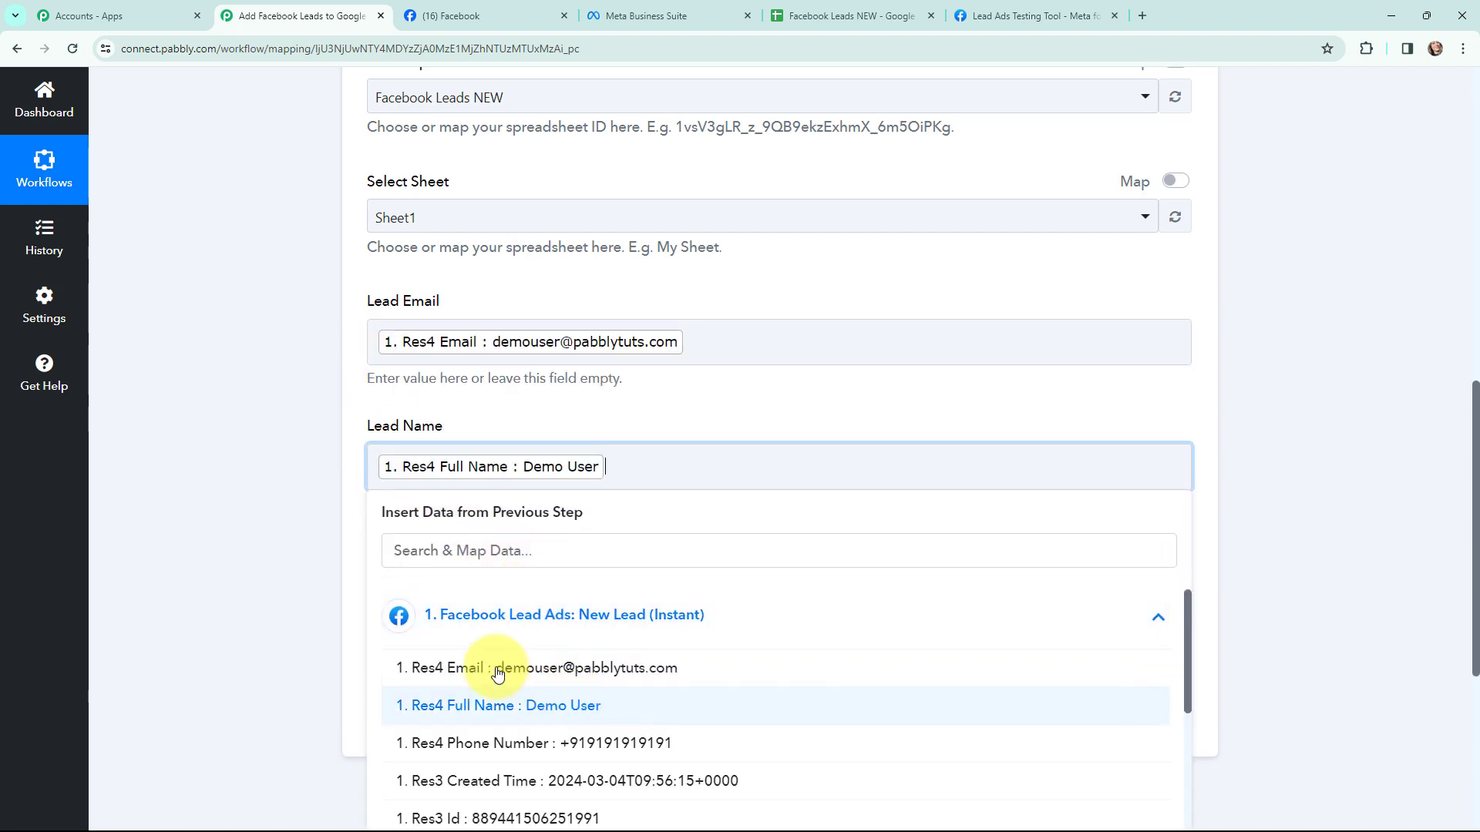
click(296, 497)
Map Res4 Phone Number into Phone No., then save and send a test request
click(452, 588)
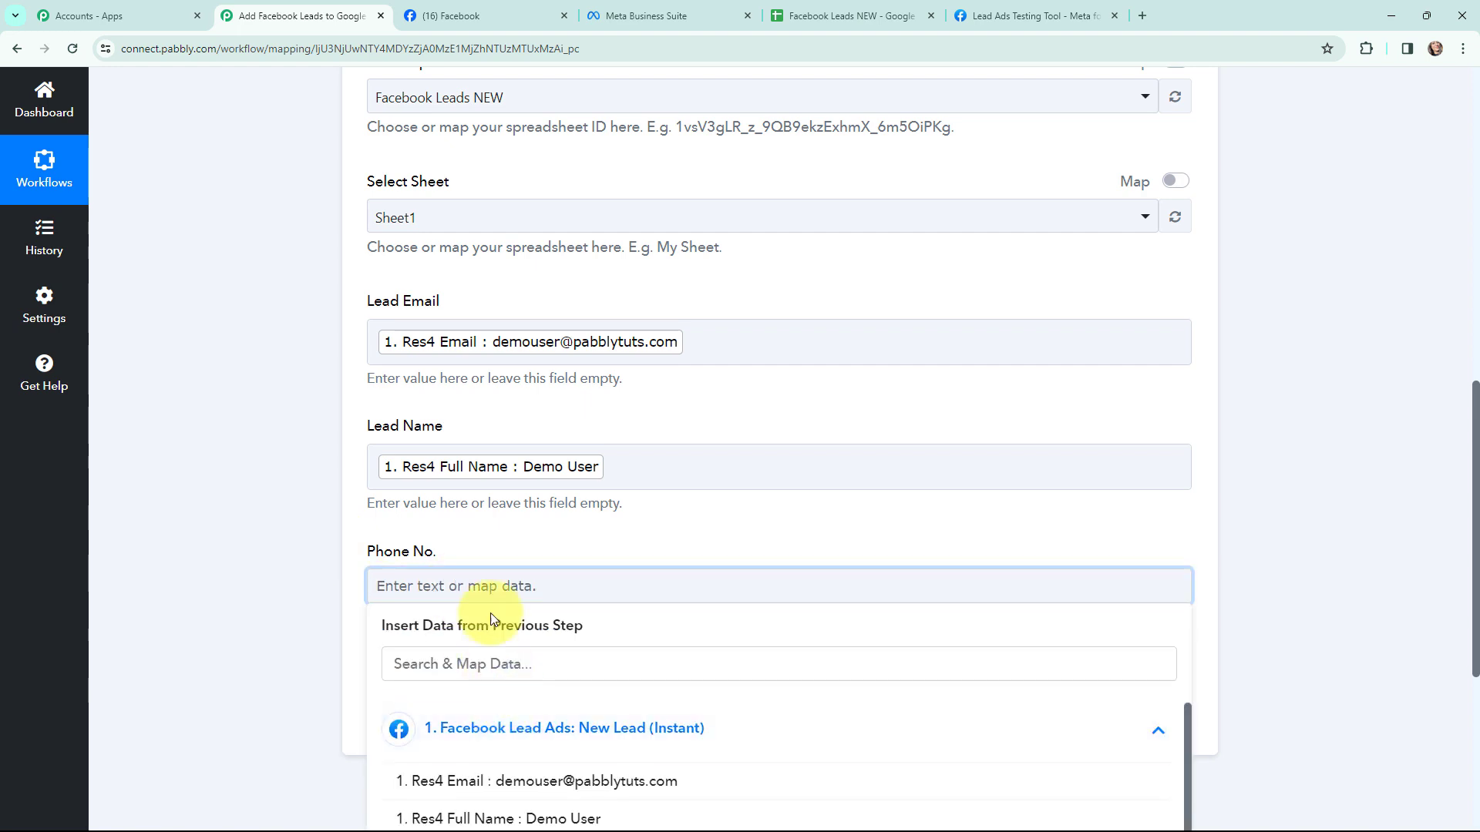
scroll(528, 539, down, 4)
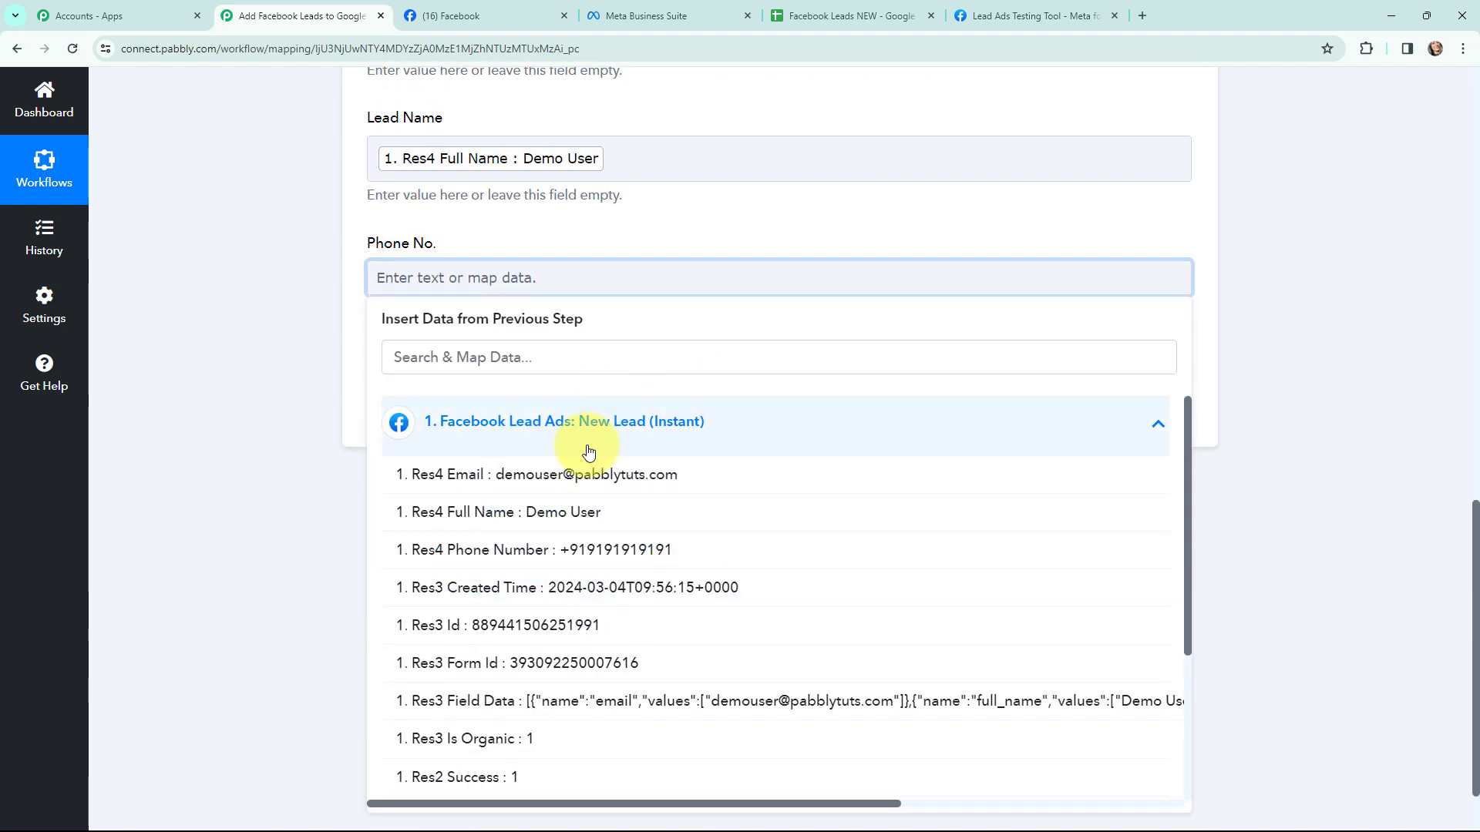
click(622, 567)
click(267, 400)
scroll(267, 404, up, 2)
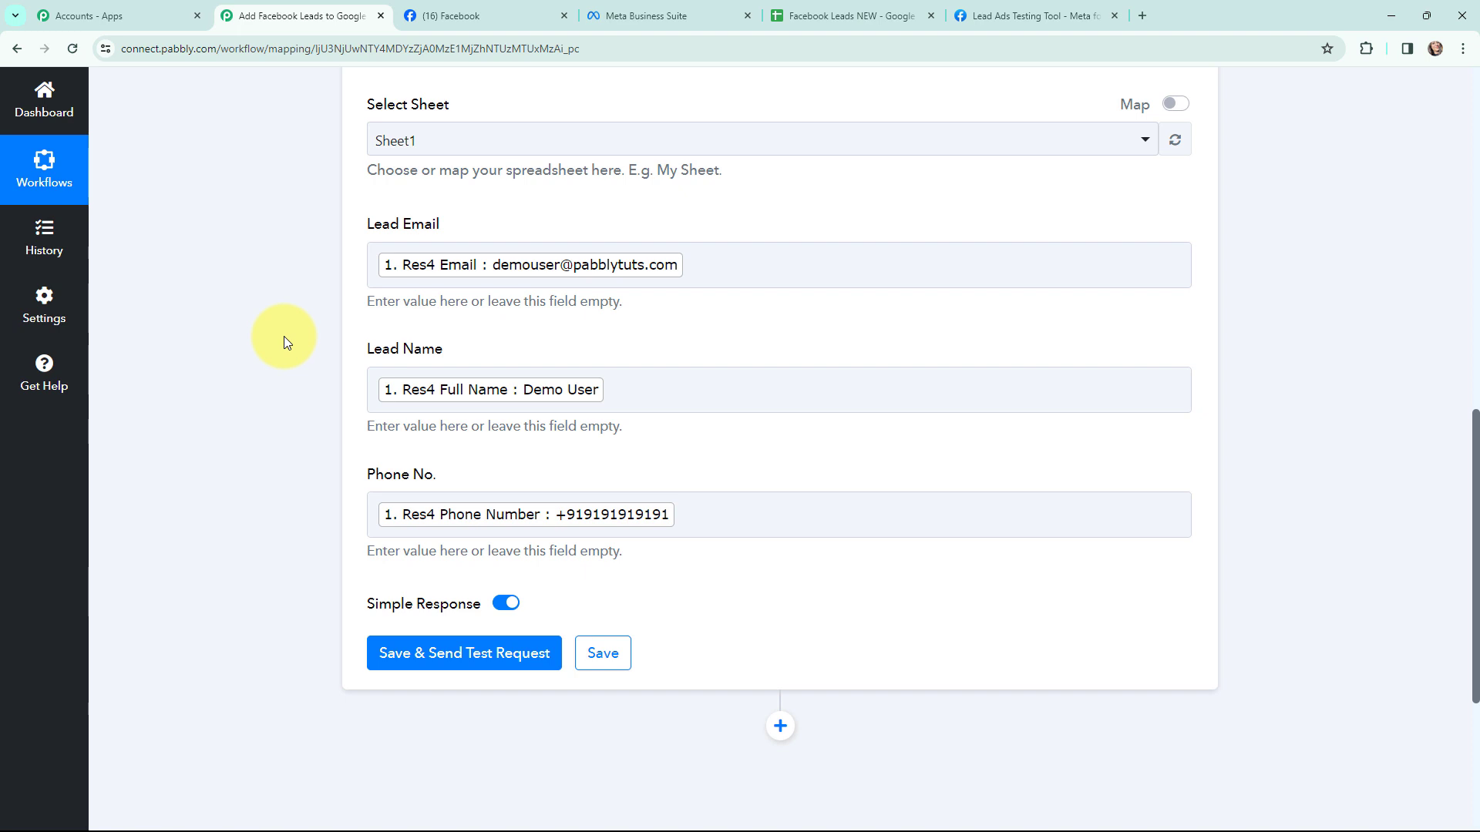
scroll(284, 336, up, 1)
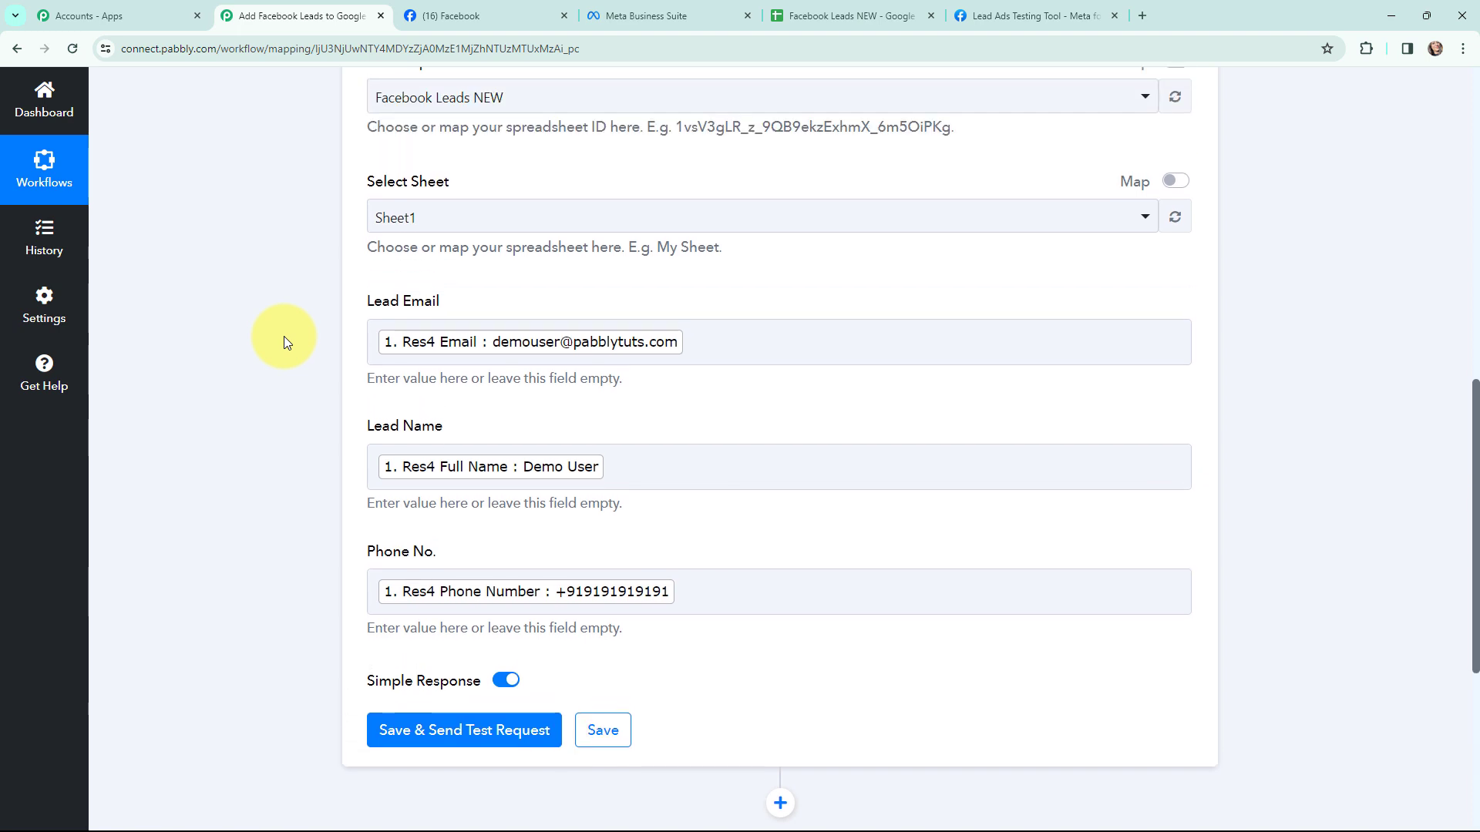
scroll(284, 336, down, 1)
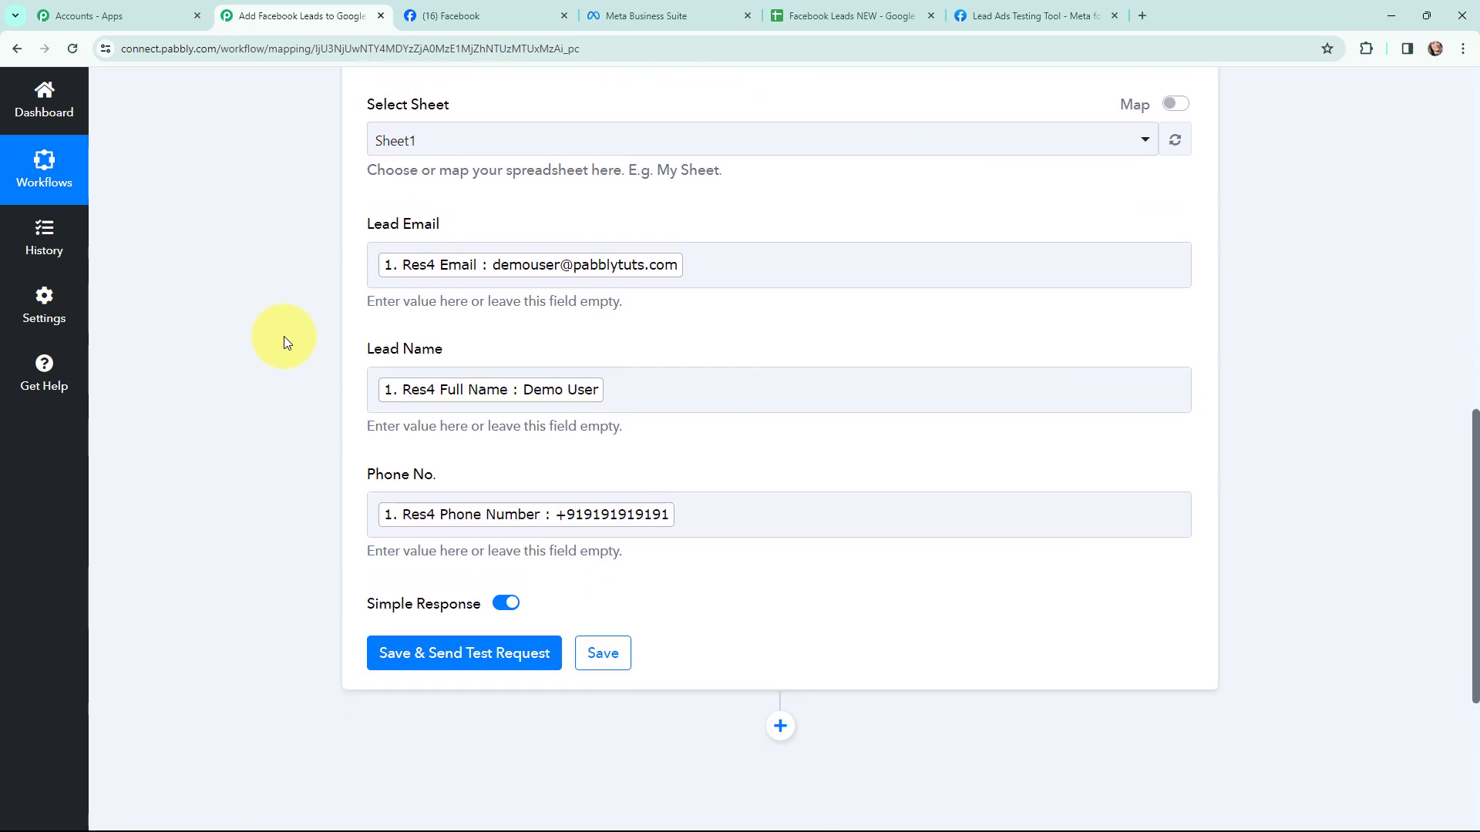
click(454, 657)
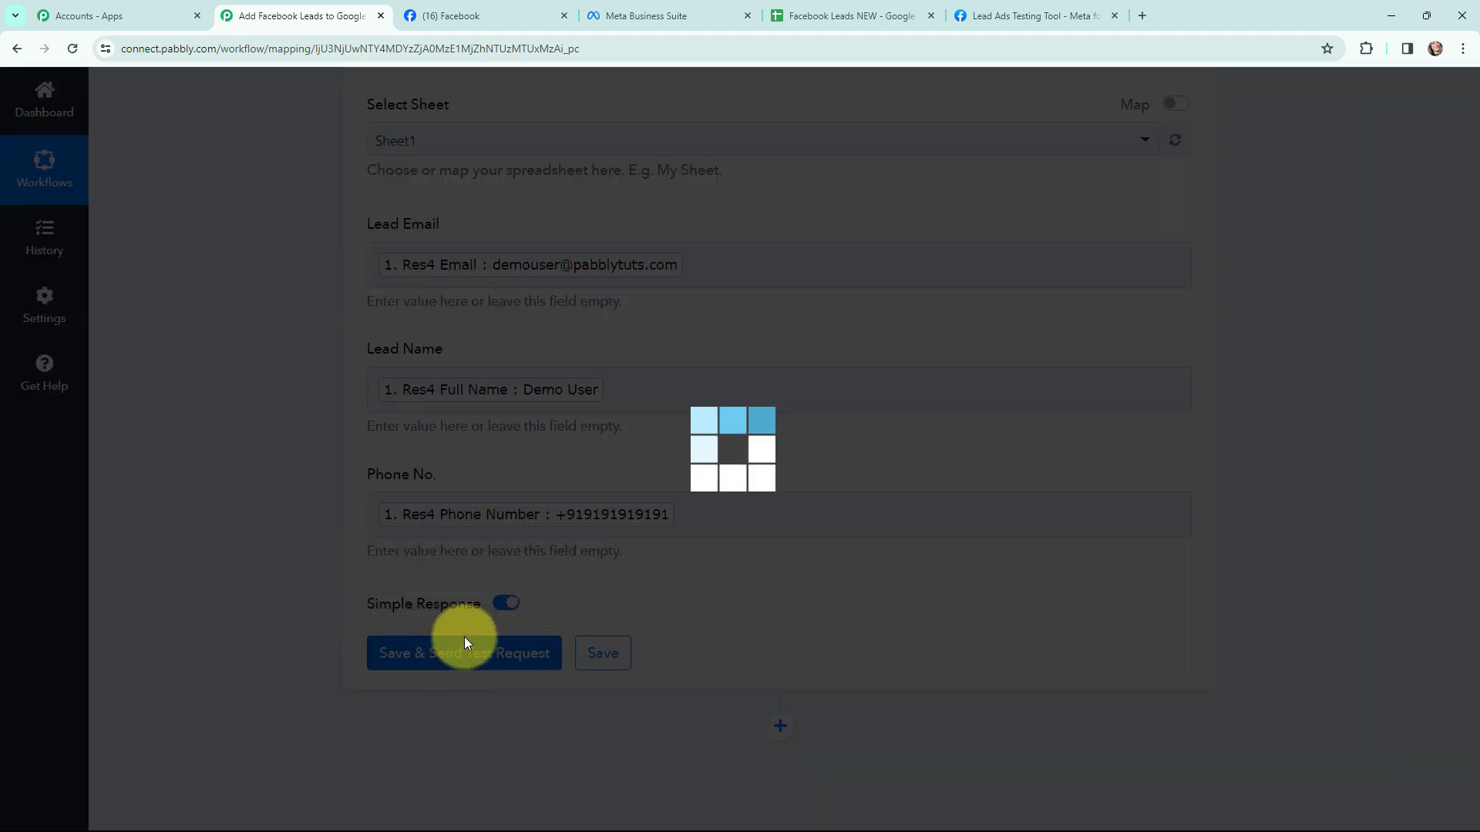
Confirm the test lead arrived as a new row in Facebook Leads NEW, then return to Pabbly
scroll(765, 423, down, 3)
scroll(770, 381, down, 2)
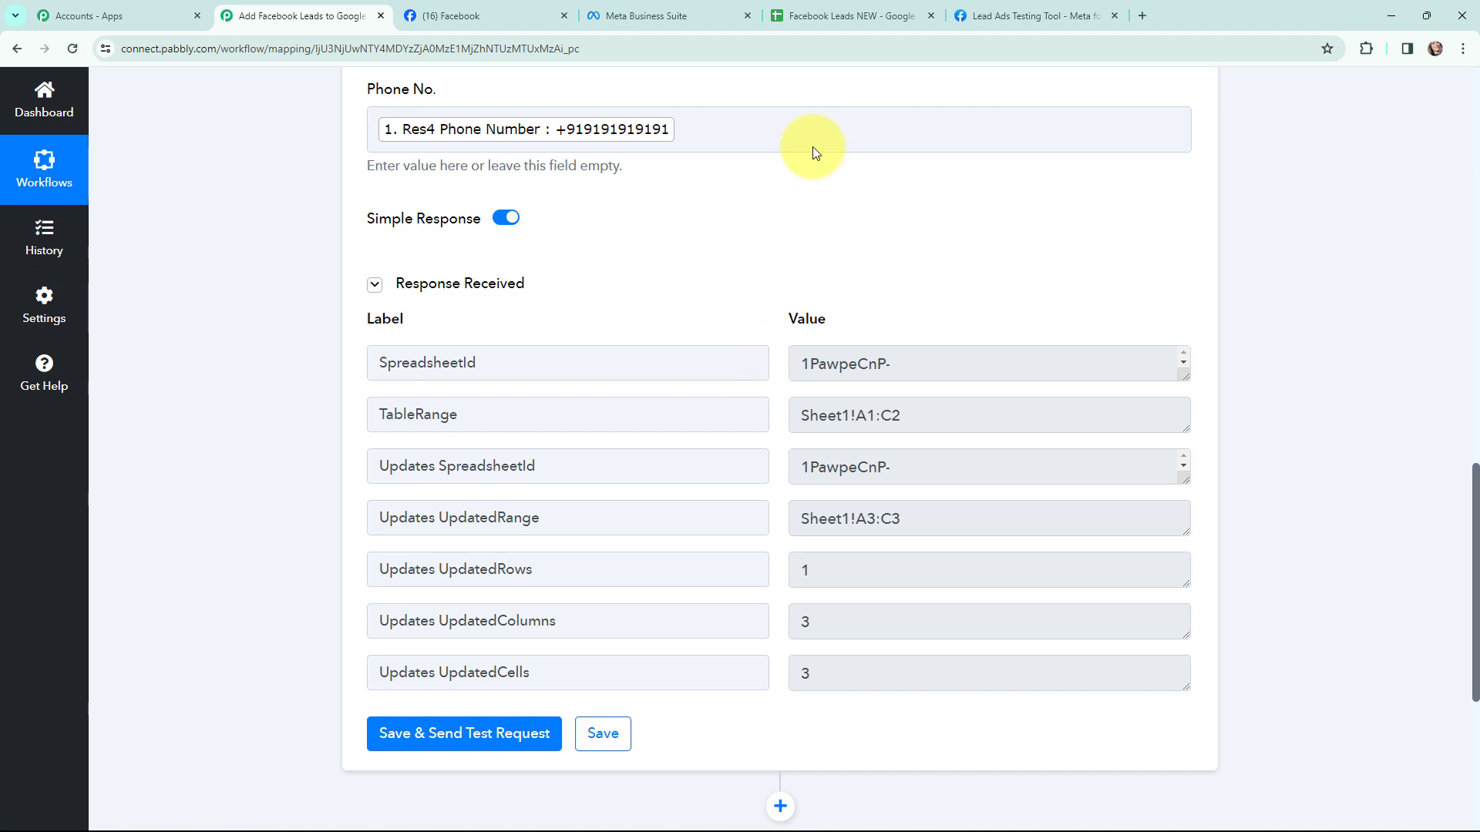
click(824, 15)
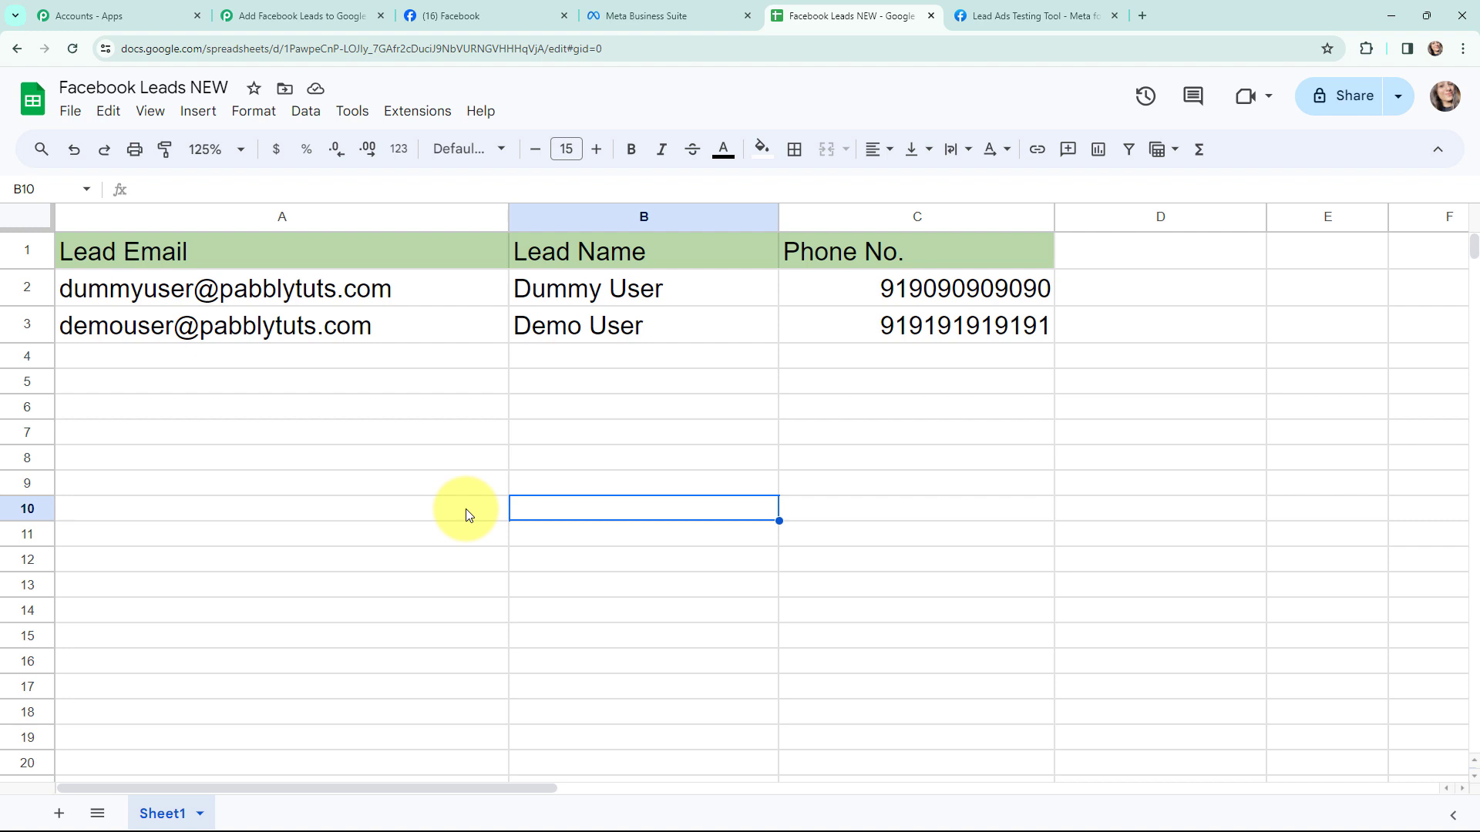
key(ctrl+2)
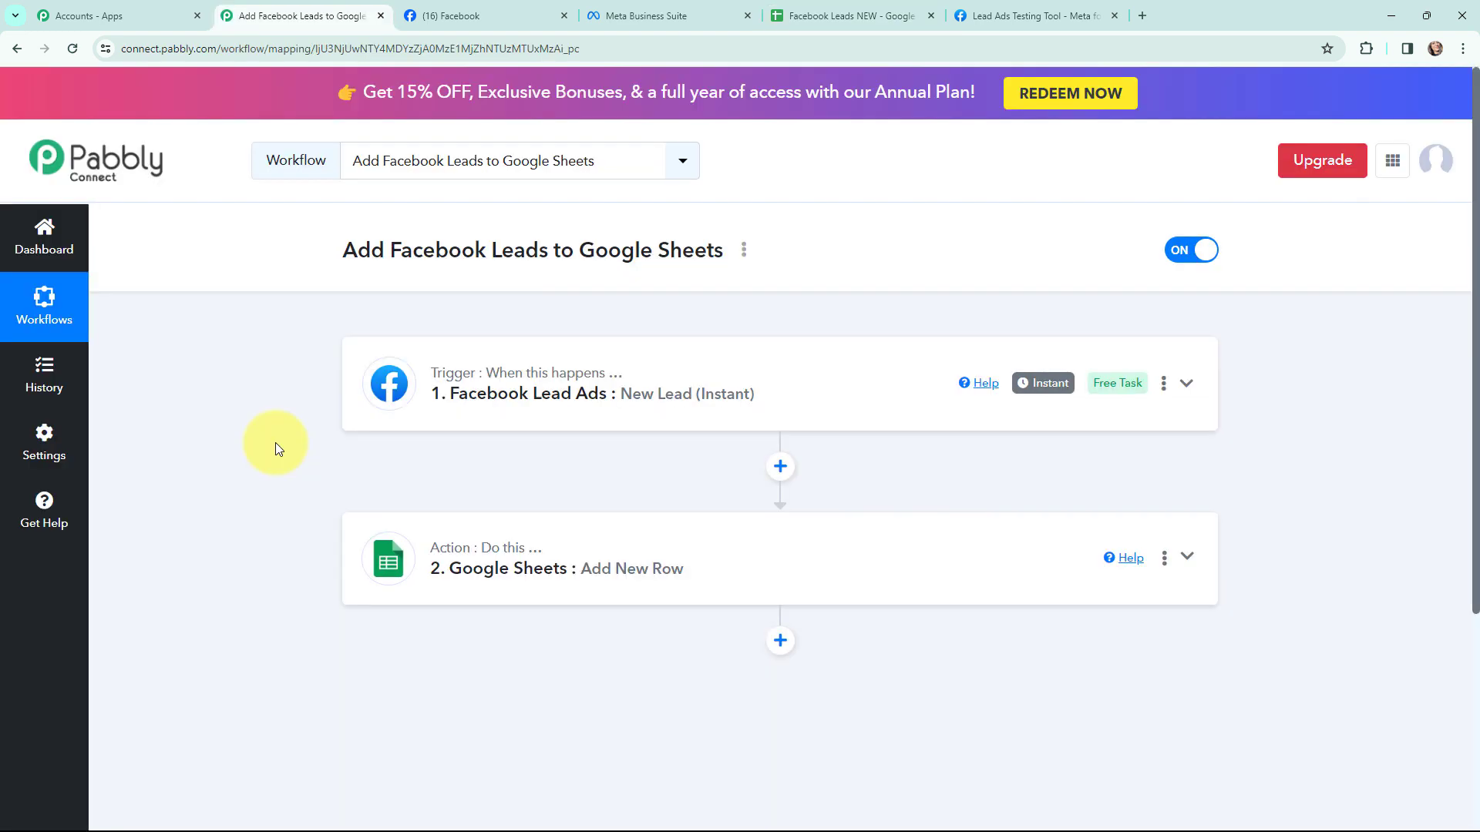